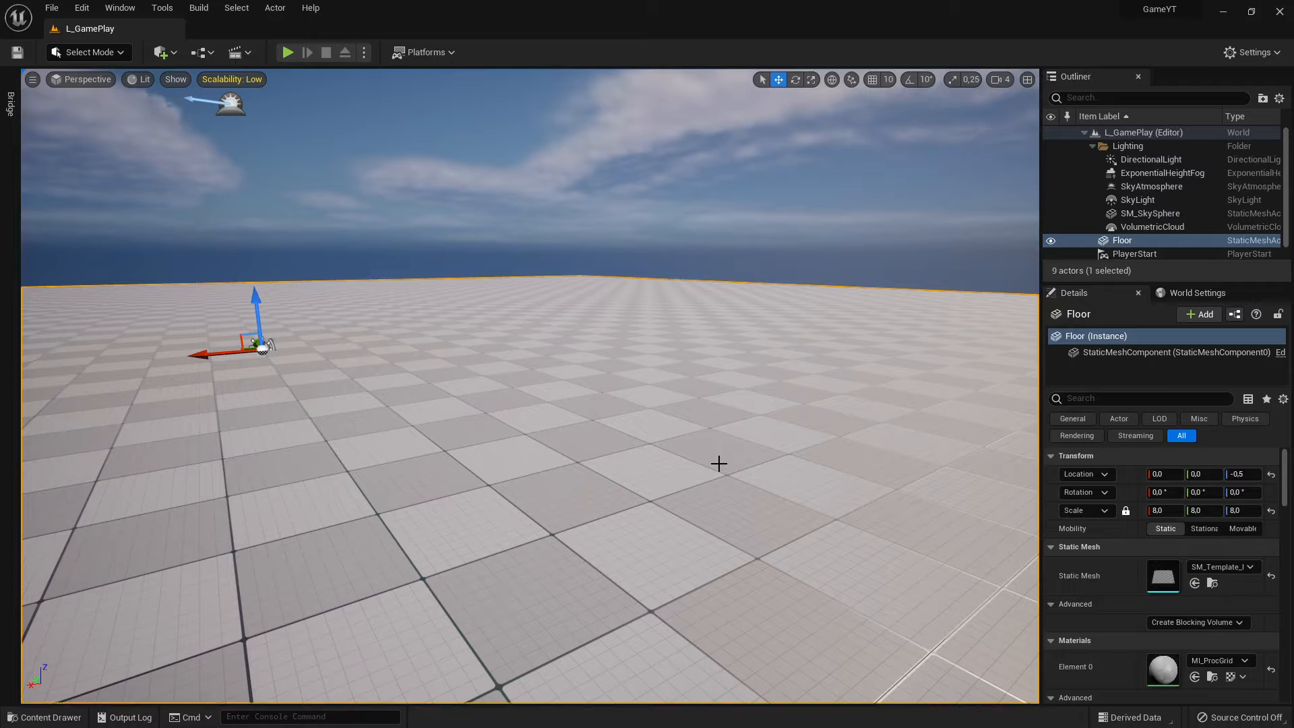
Step: Switch to Landscape mode and look over the new landscape's preview grid above the floor
click(101, 54)
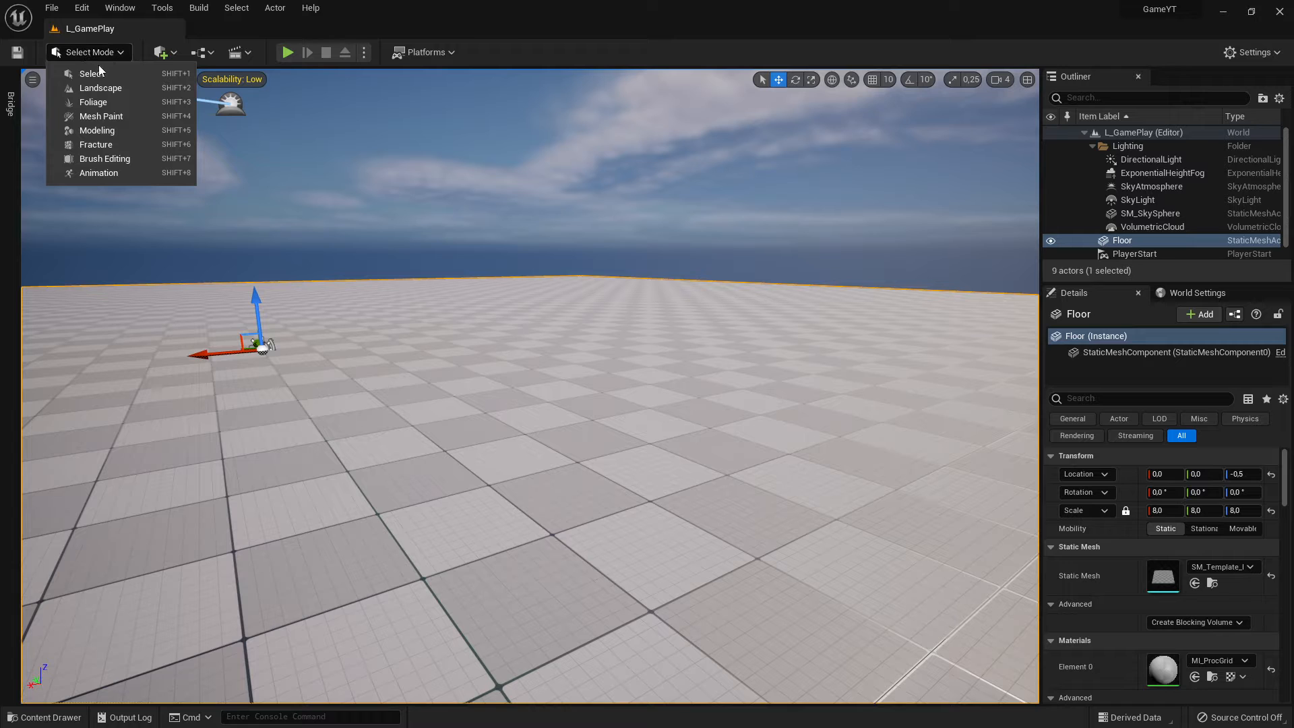
click(108, 74)
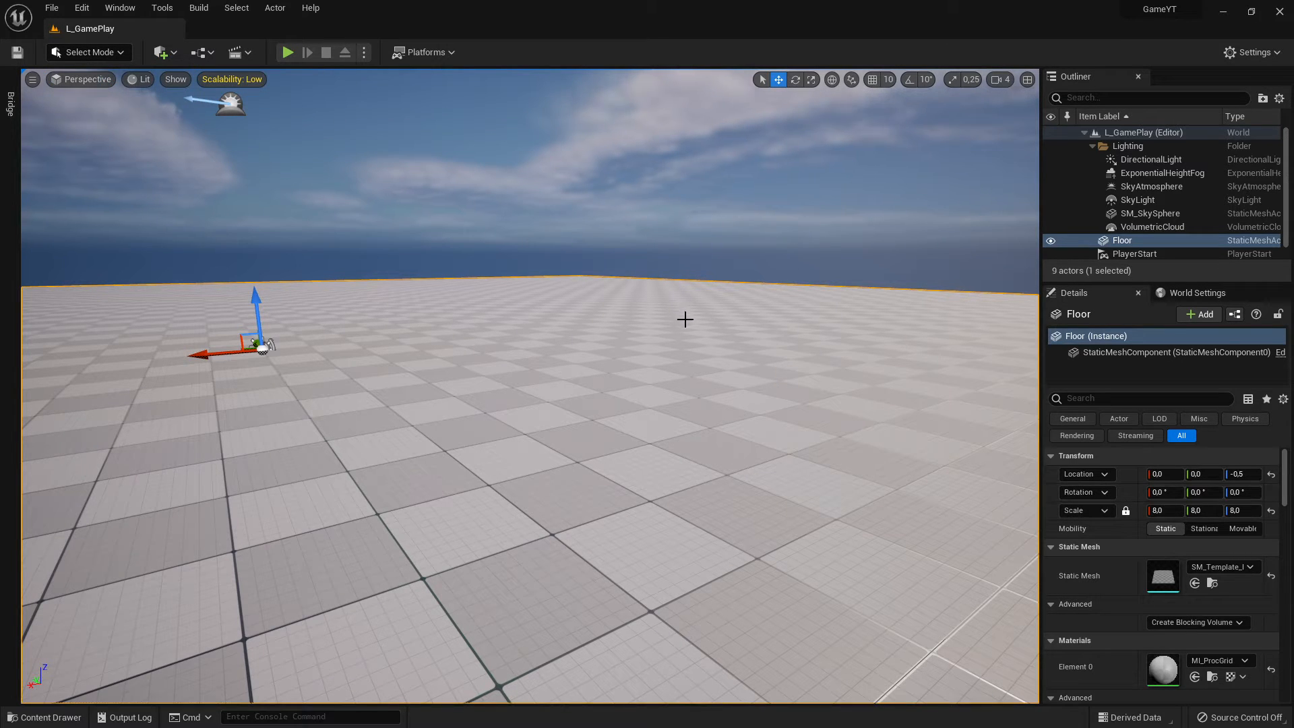
click(94, 54)
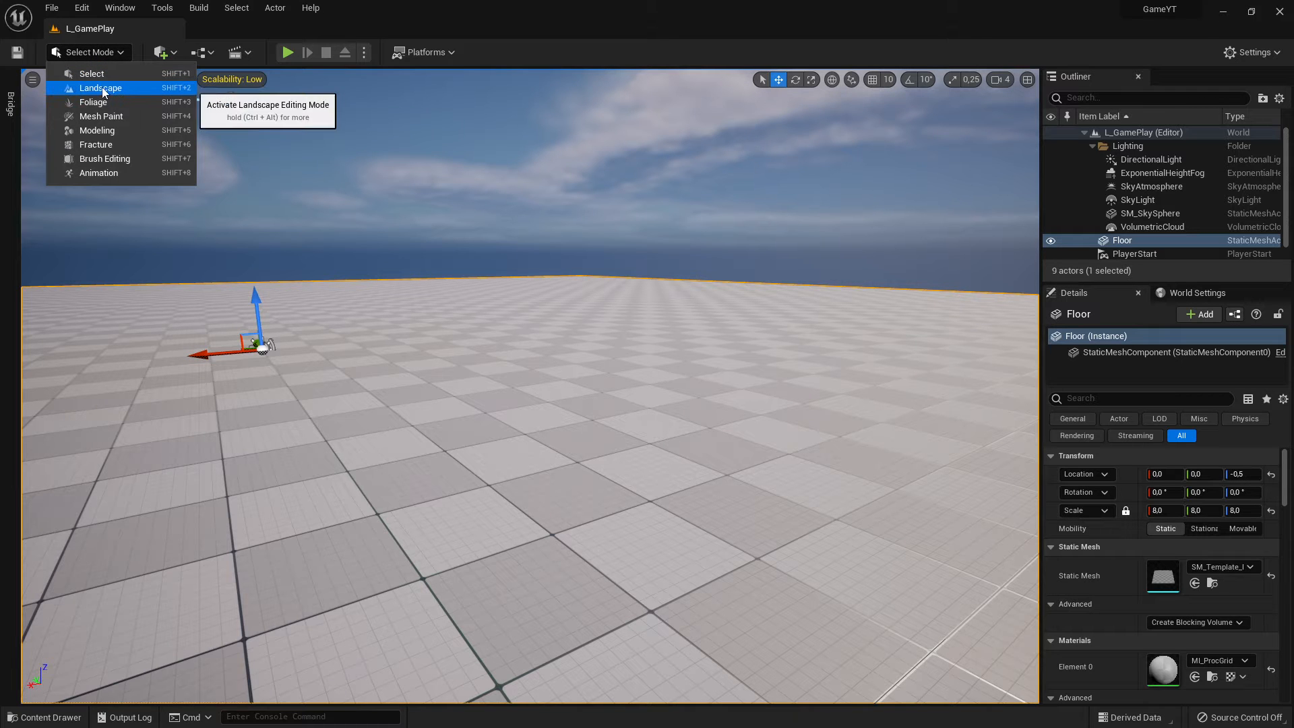
click(116, 87)
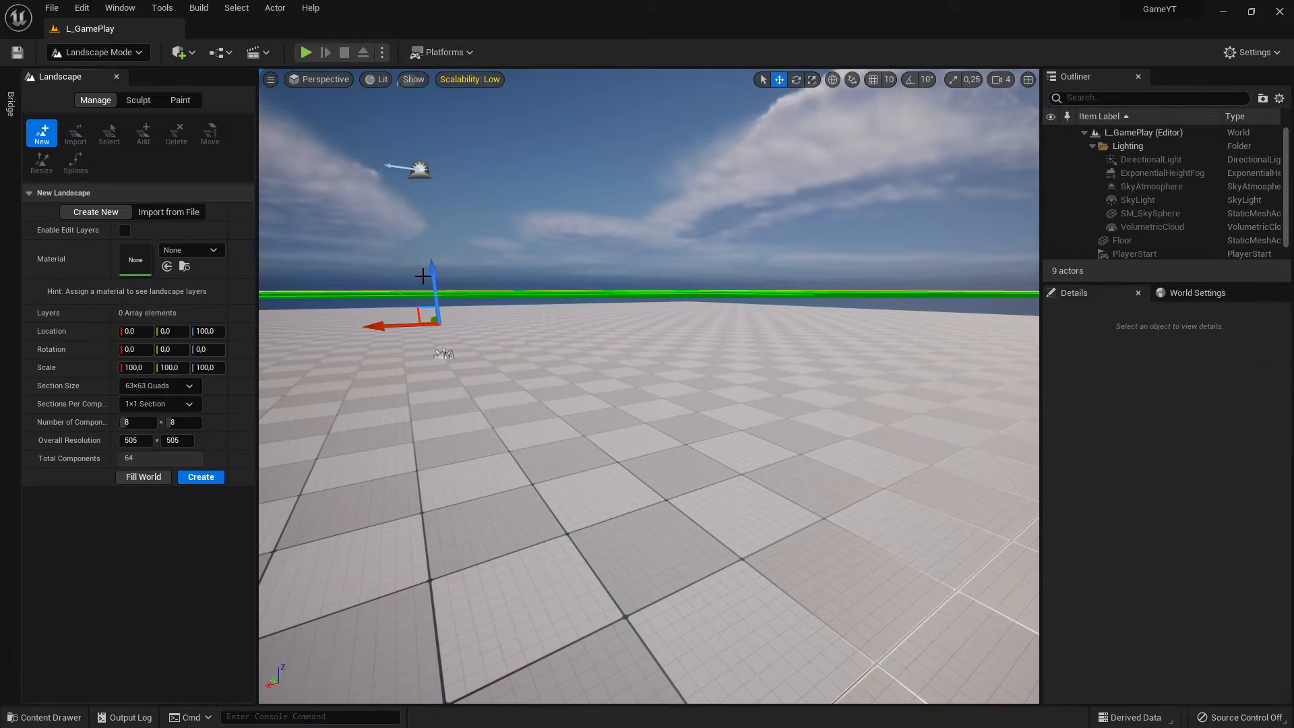
right_drag(448, 355, 512, 354)
key(s)
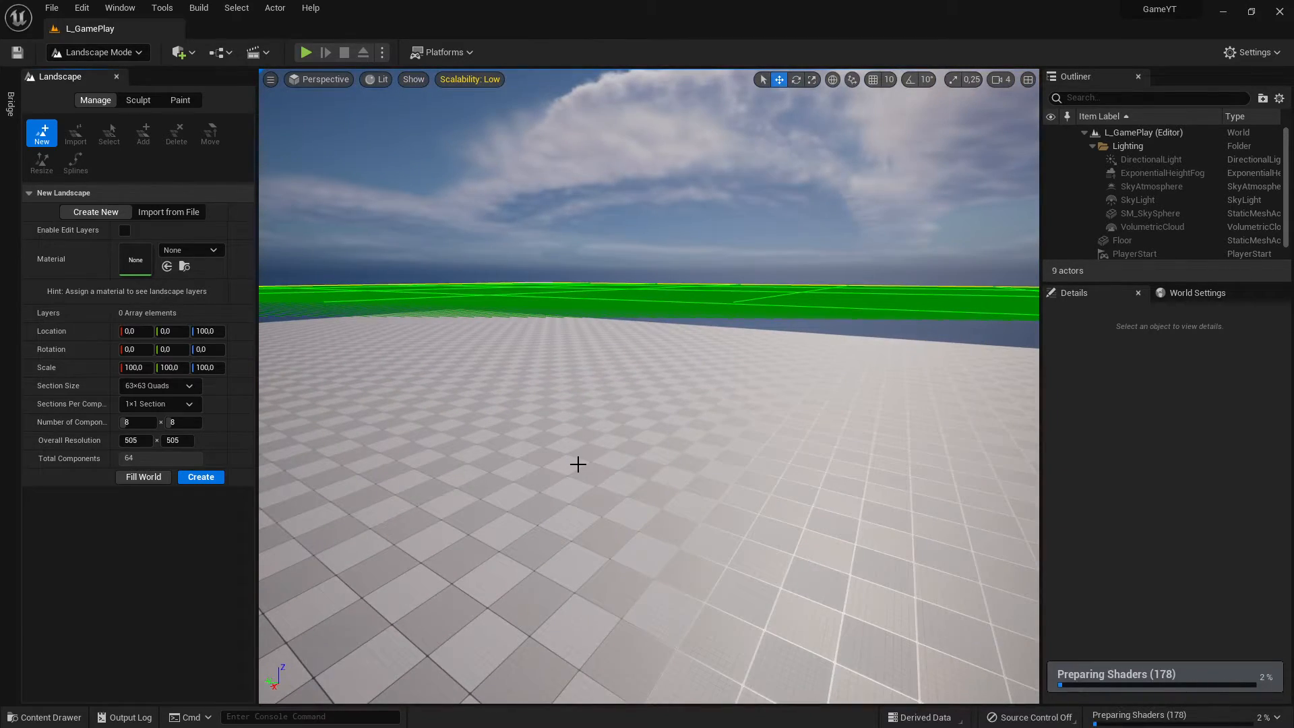
right_drag(623, 465, 492, 489)
key(w)
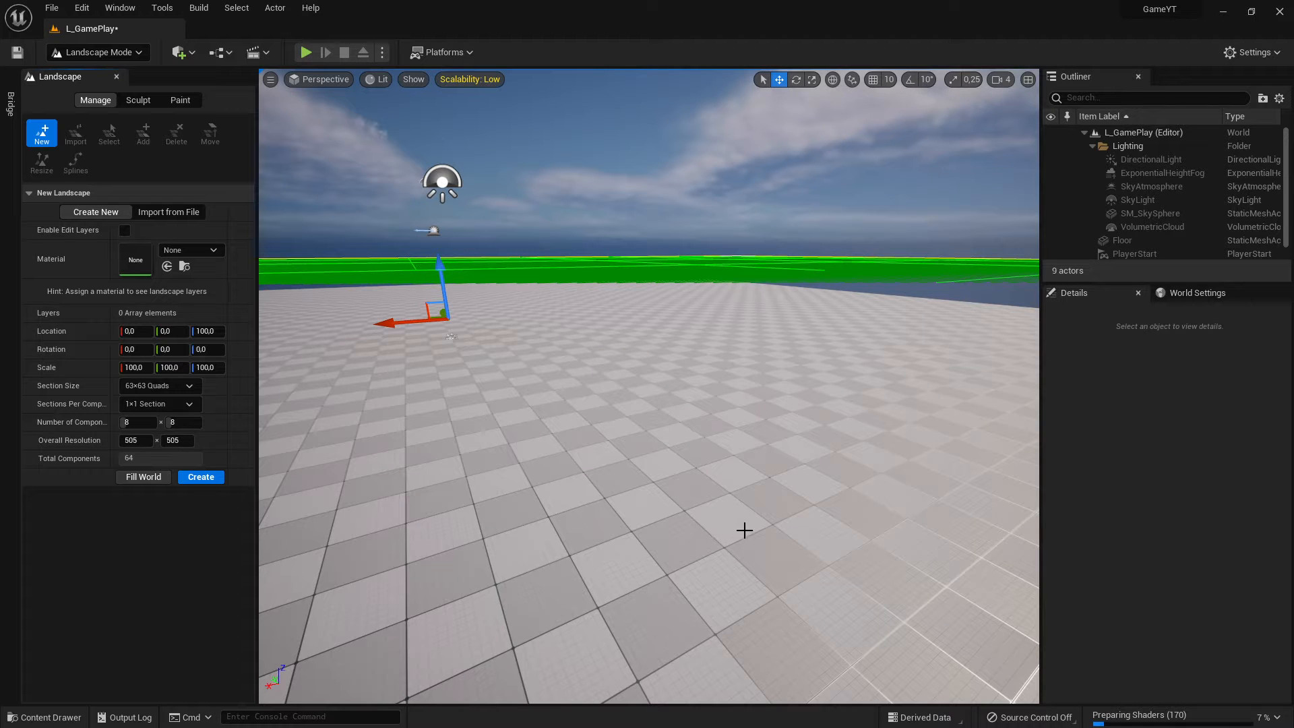
Step: Return to Select mode and delete the Floor mesh from the level
click(97, 52)
click(110, 76)
click(678, 451)
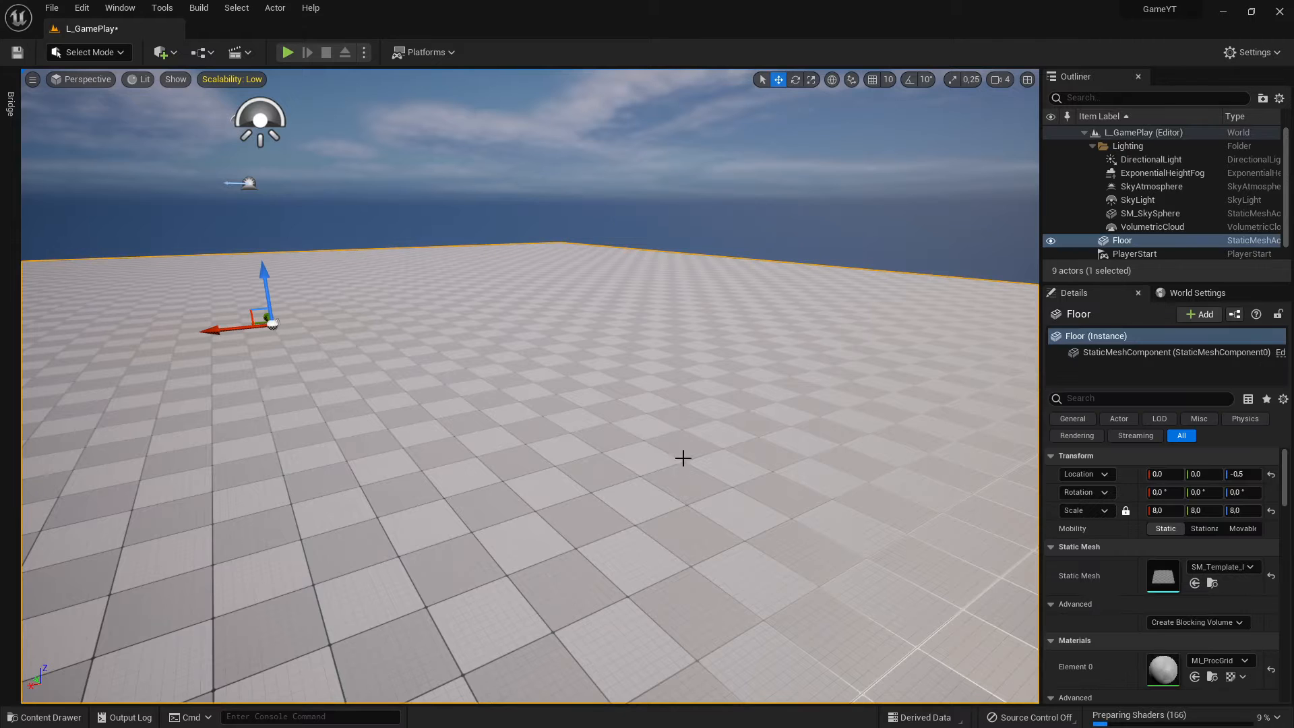
key(Delete)
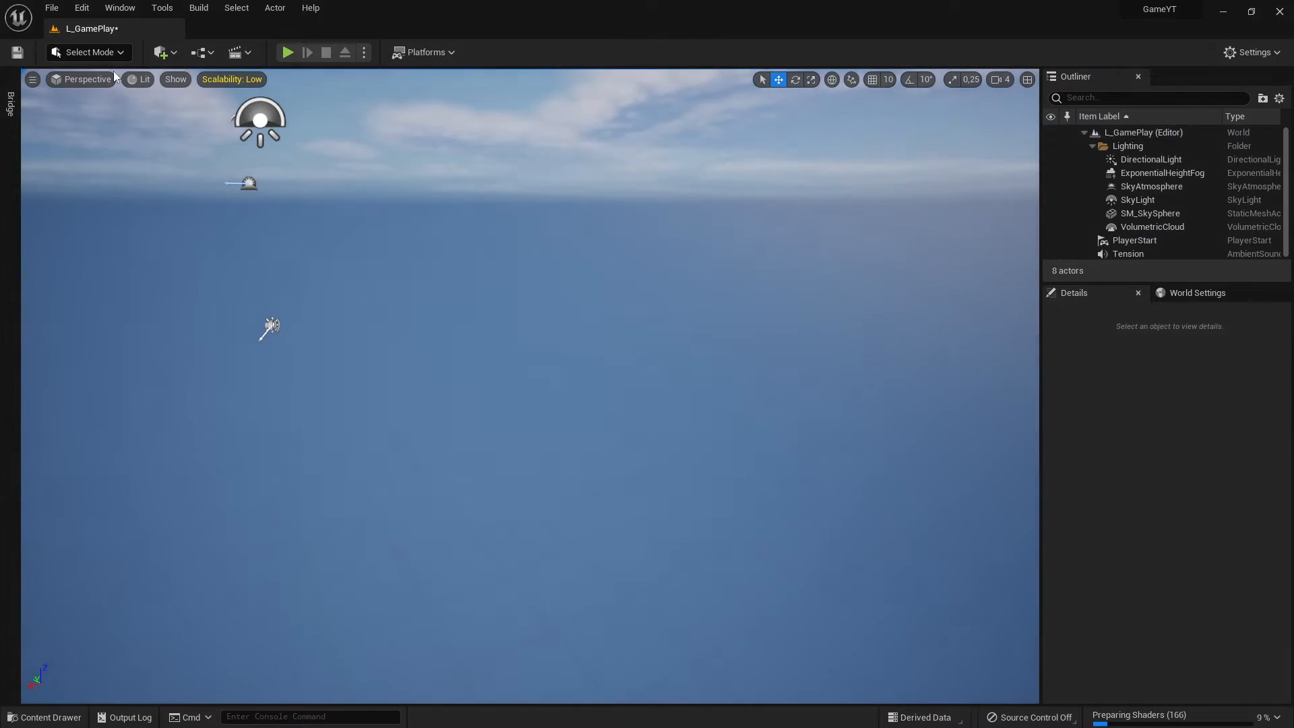
Step: Switch to Landscape mode to set up a new landscape in the emptied level
click(89, 52)
click(101, 87)
right_drag(669, 375, 630, 377)
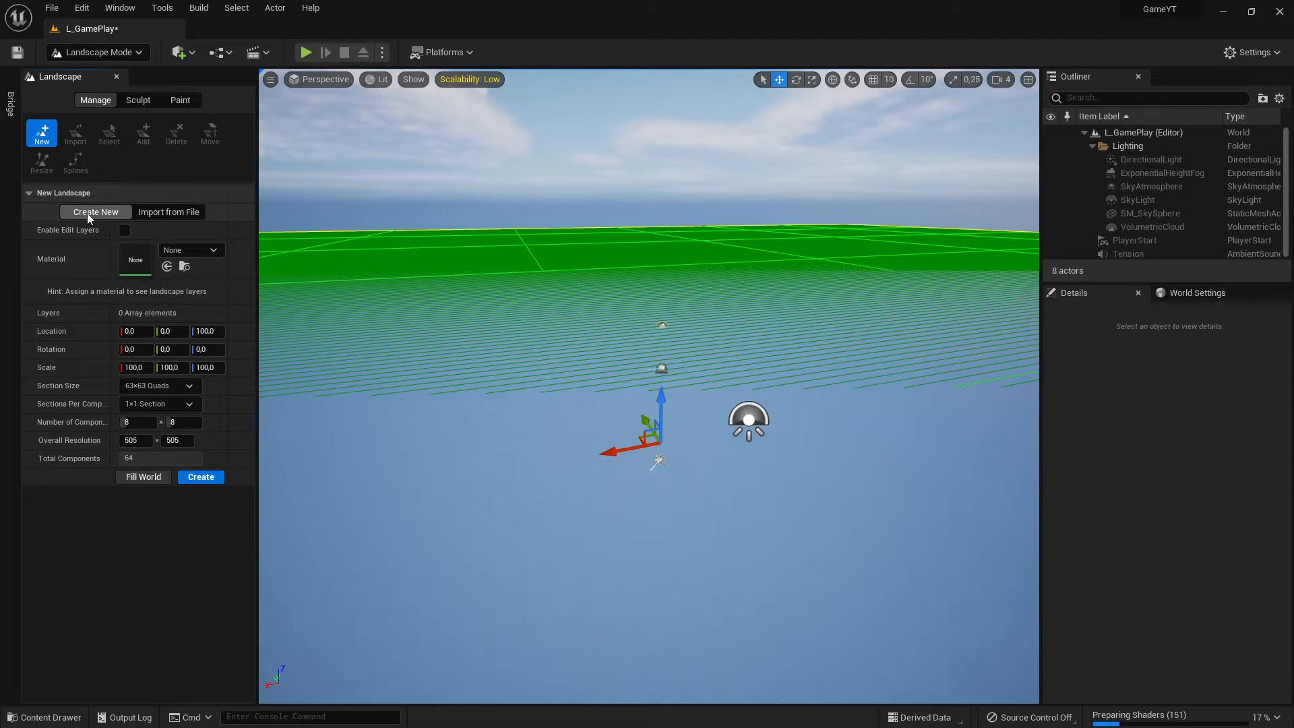
Step: Review the Import from File options and the materials available for a new landscape, leaving the material unassigned
click(163, 215)
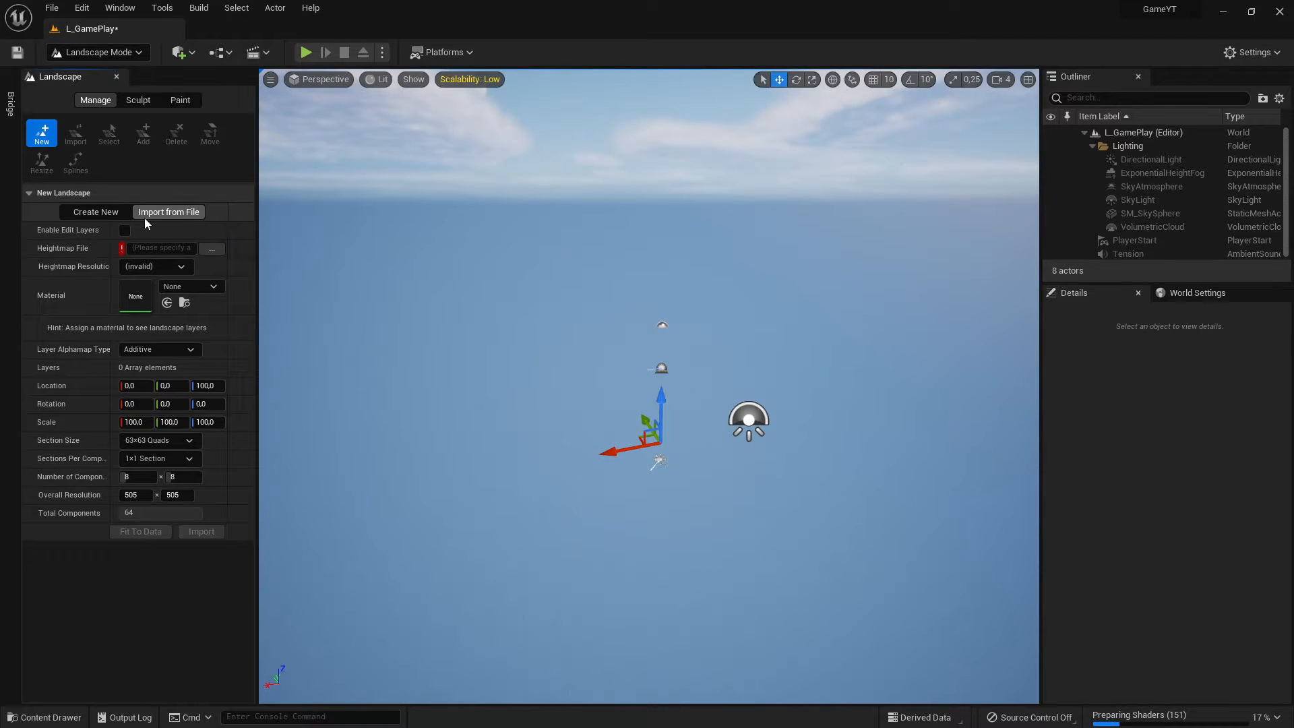
click(88, 213)
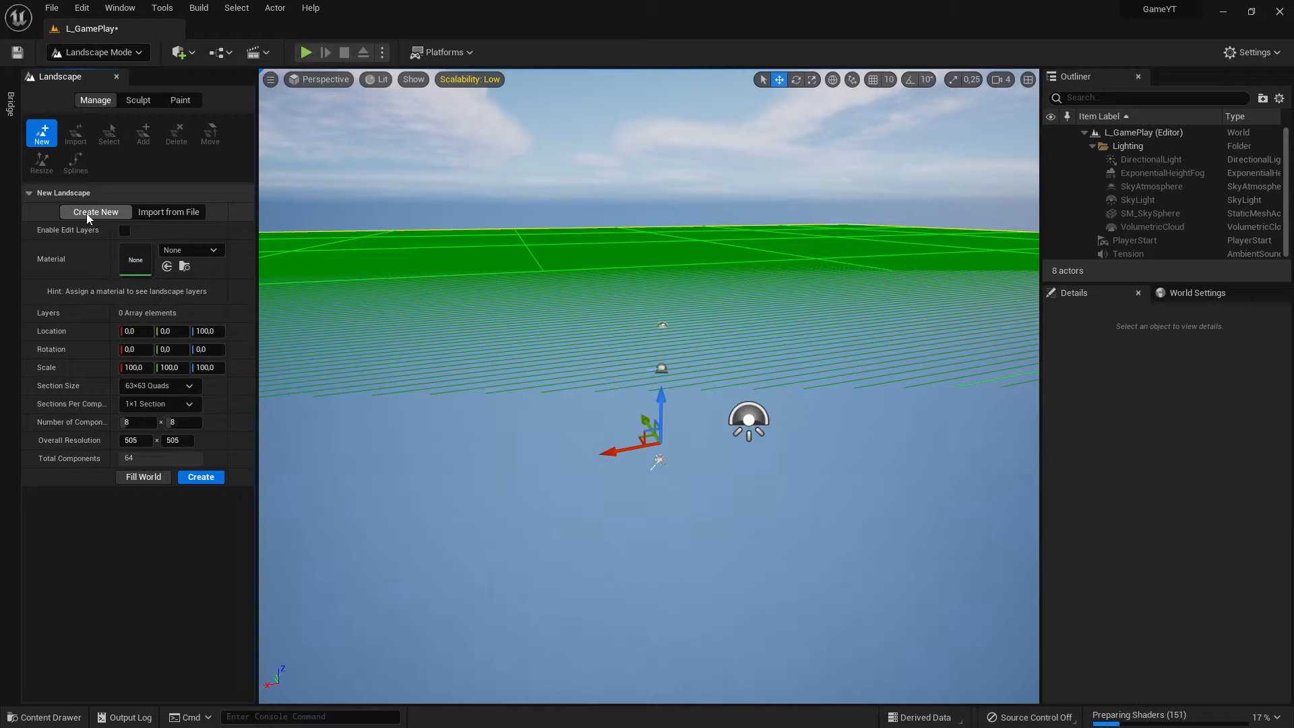
click(192, 250)
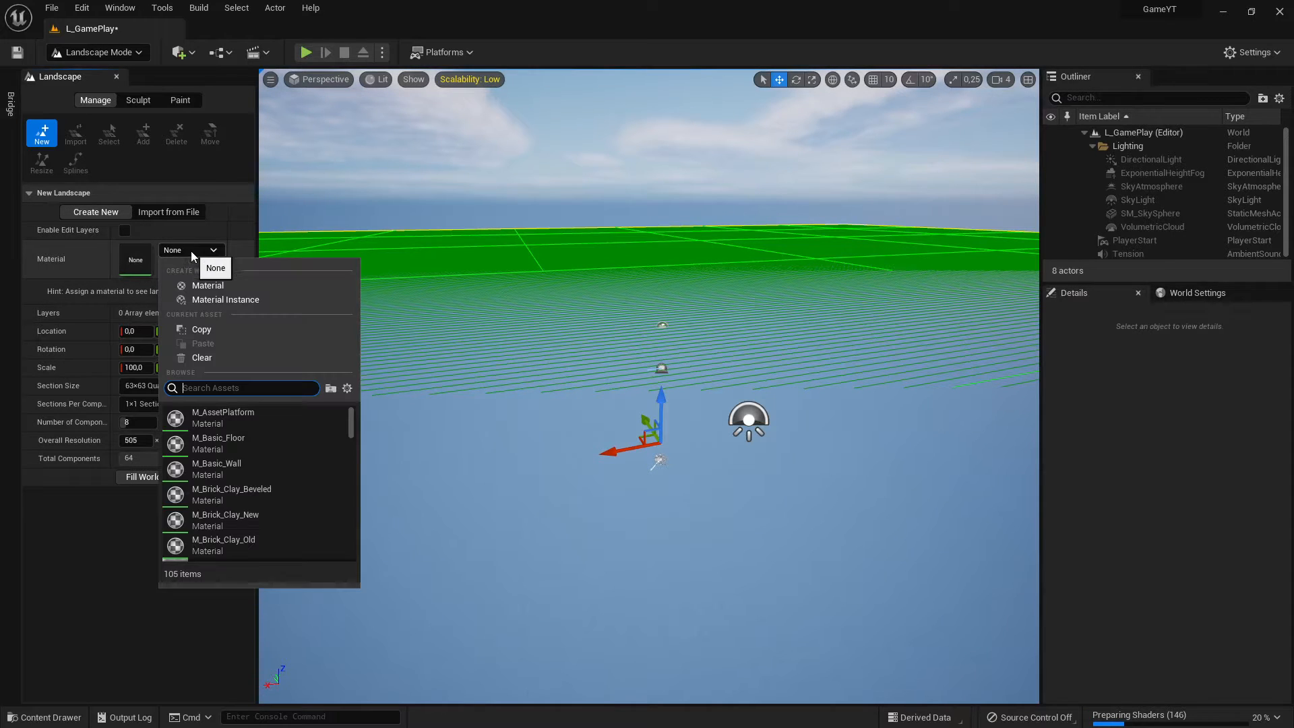
scroll(257, 485, down, 5)
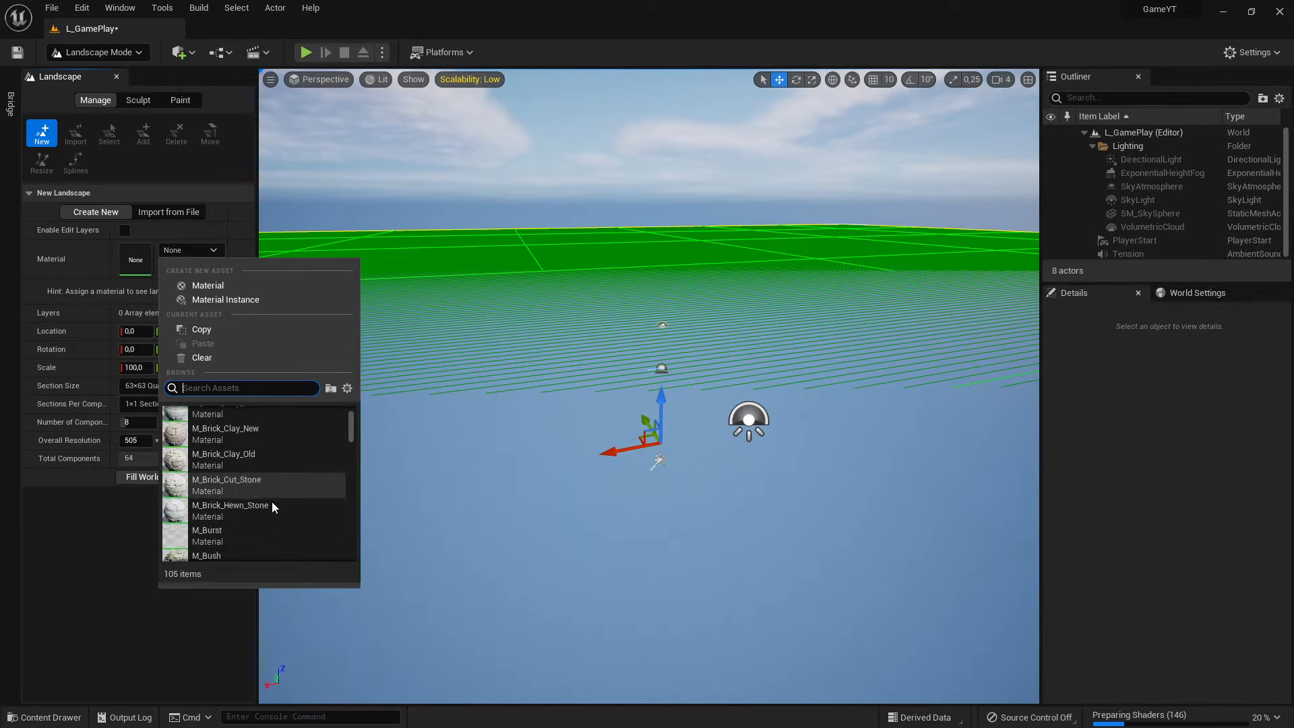
click(245, 244)
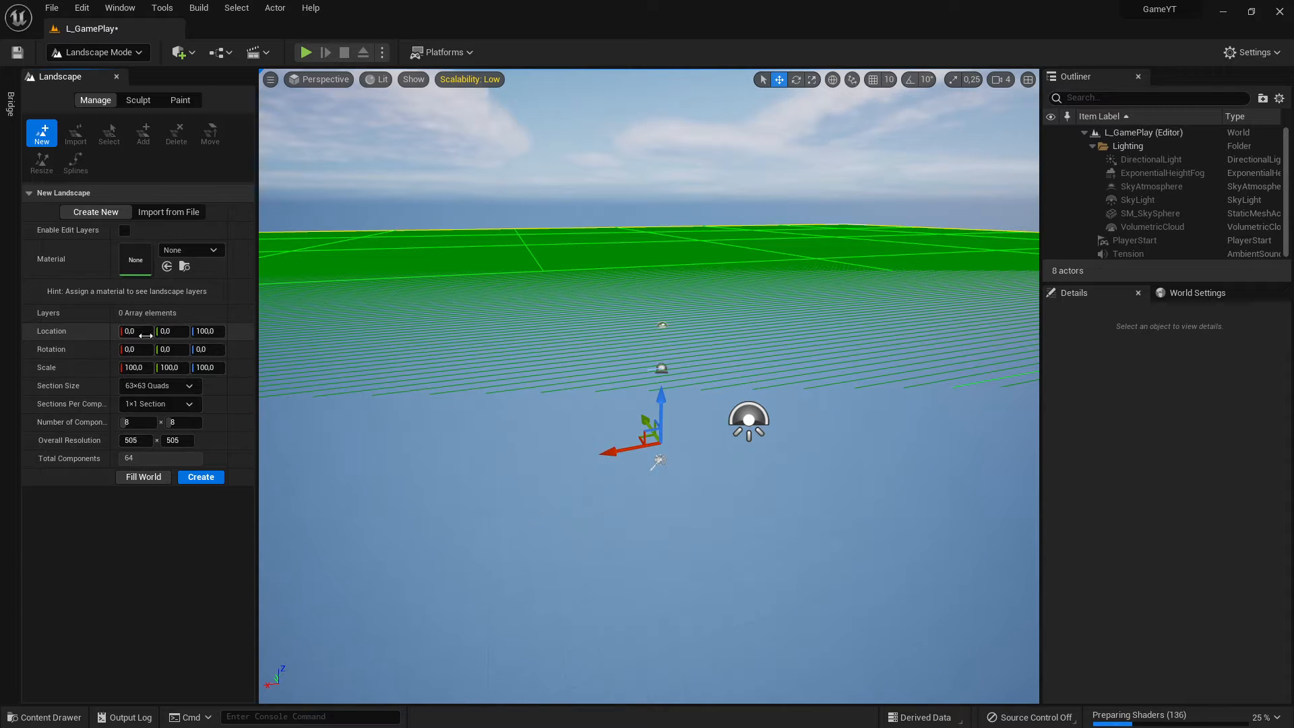
Step: Set the new landscape's Z location to 0
click(209, 331)
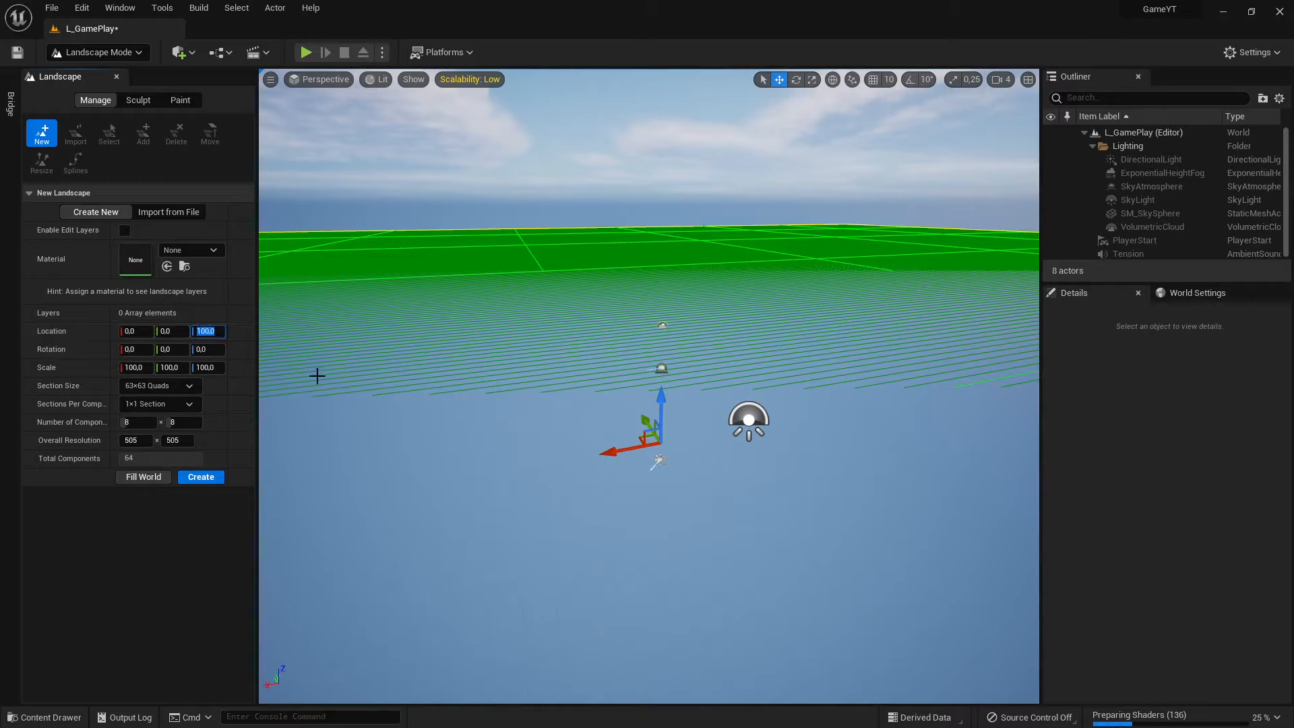
text(0)
key(Return)
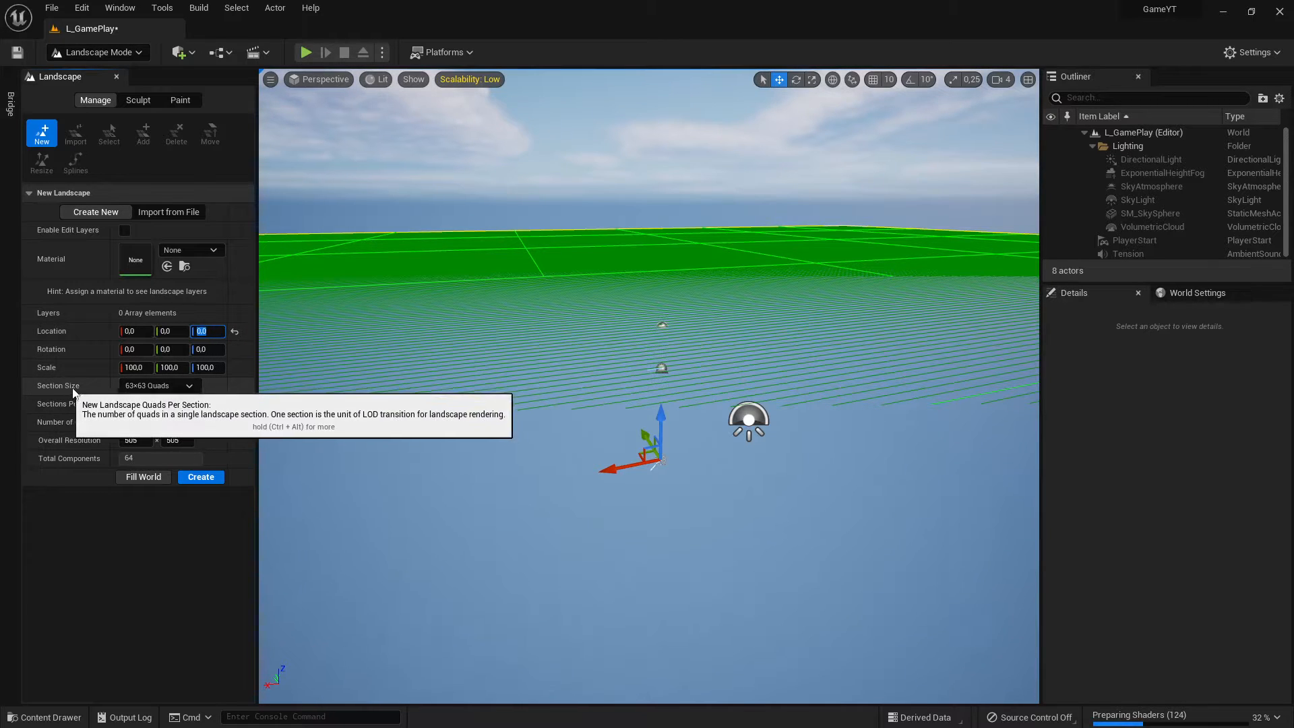
Step: Try a section size of 15×15 Quads for the new landscape and check the preview grid
click(182, 387)
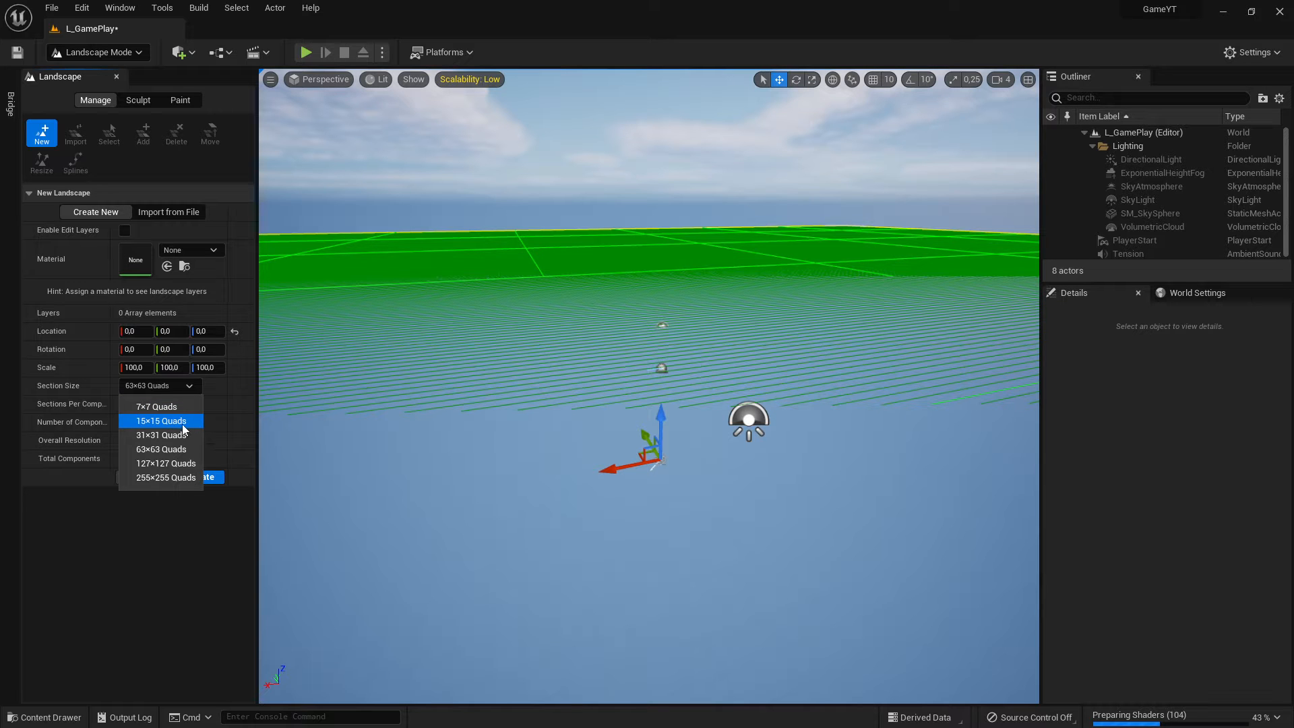
click(186, 422)
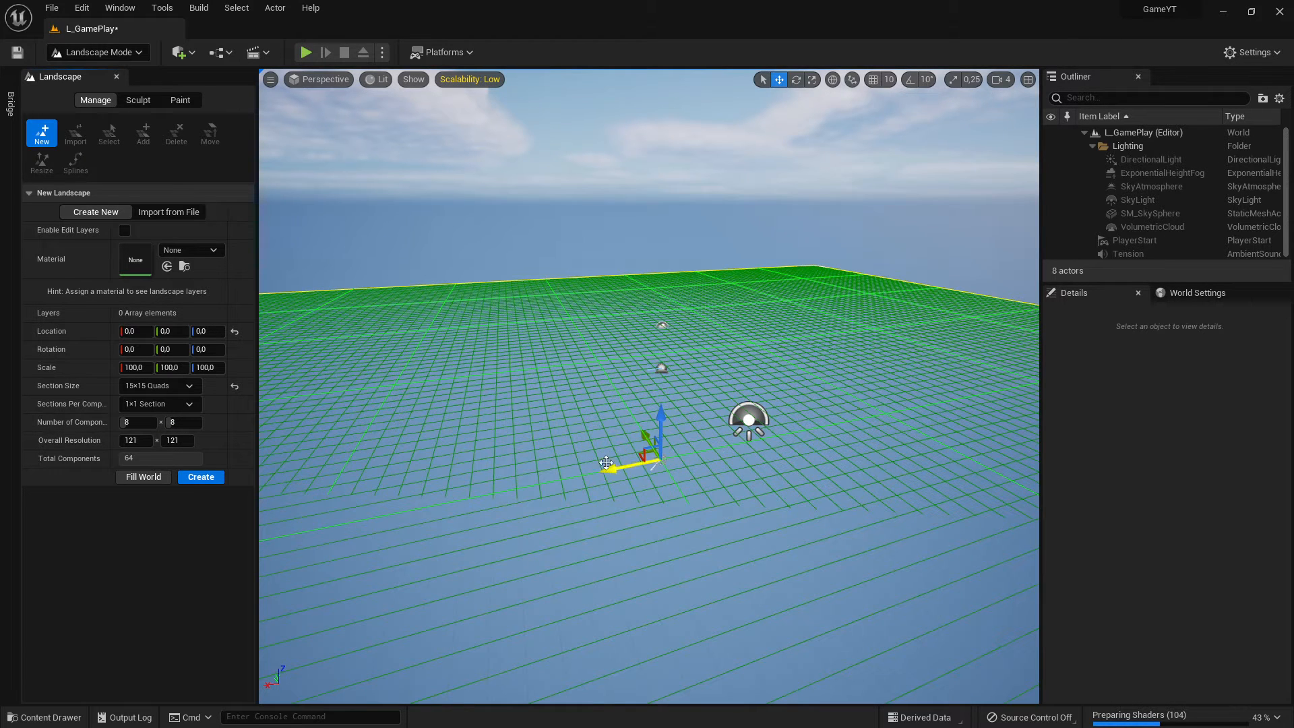
mouse_move(627, 465)
right_down()
mouse_move(676, 470)
mouse_move(570, 471)
mouse_move(714, 470)
mouse_move(606, 480)
right_up()
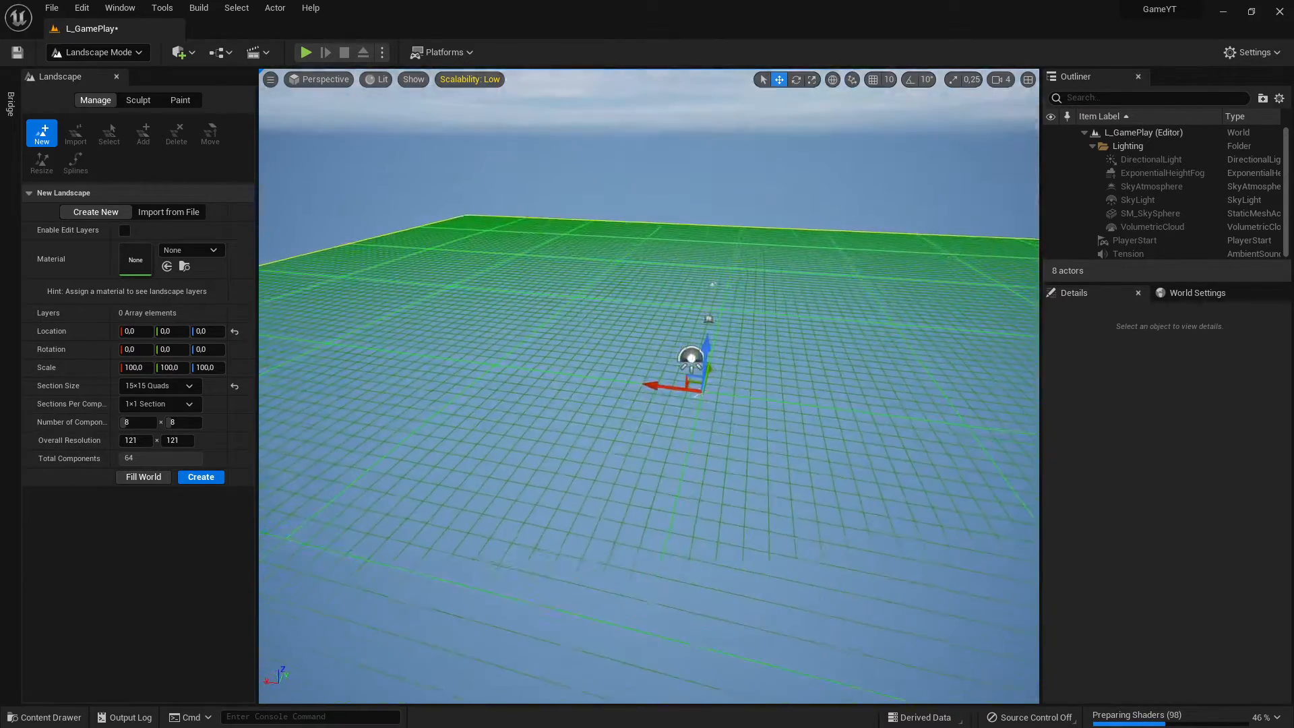
Step: Set the new landscape's section size to 7×7 Quads and inspect the preview grid
click(172, 387)
click(181, 405)
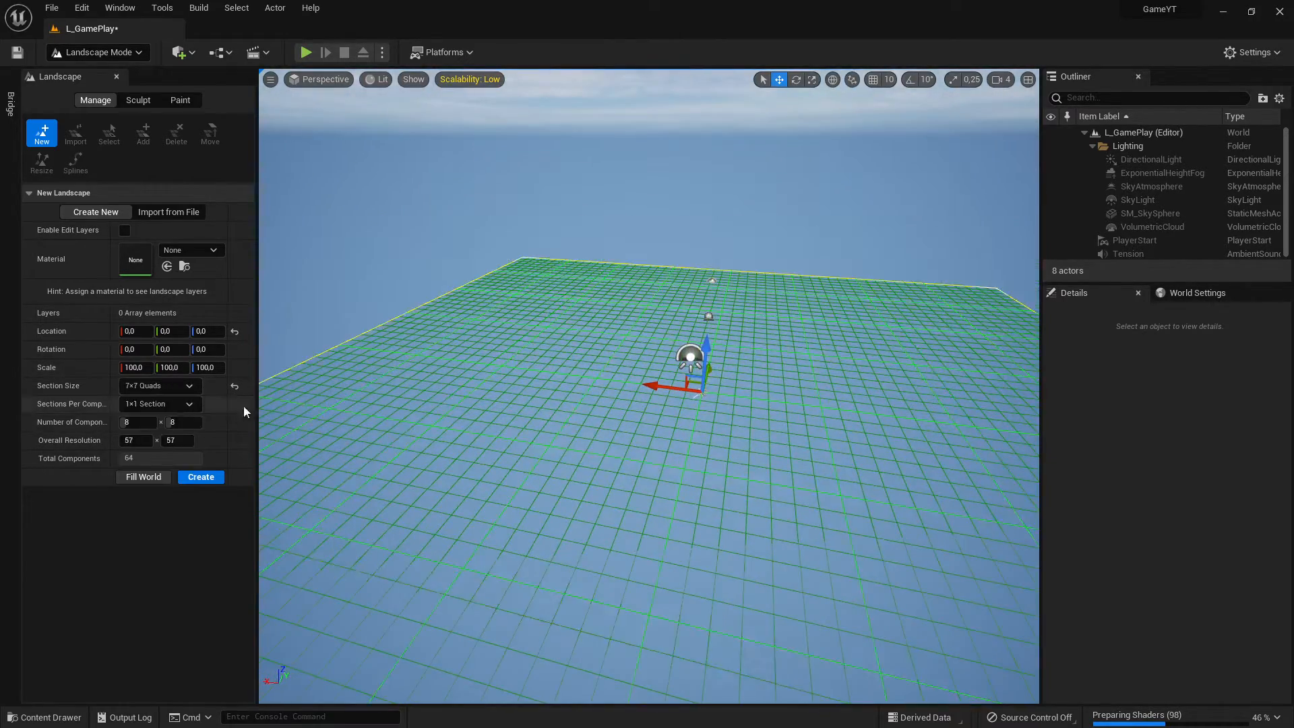
right_drag(526, 424, 647, 438)
right_drag(690, 377, 690, 390)
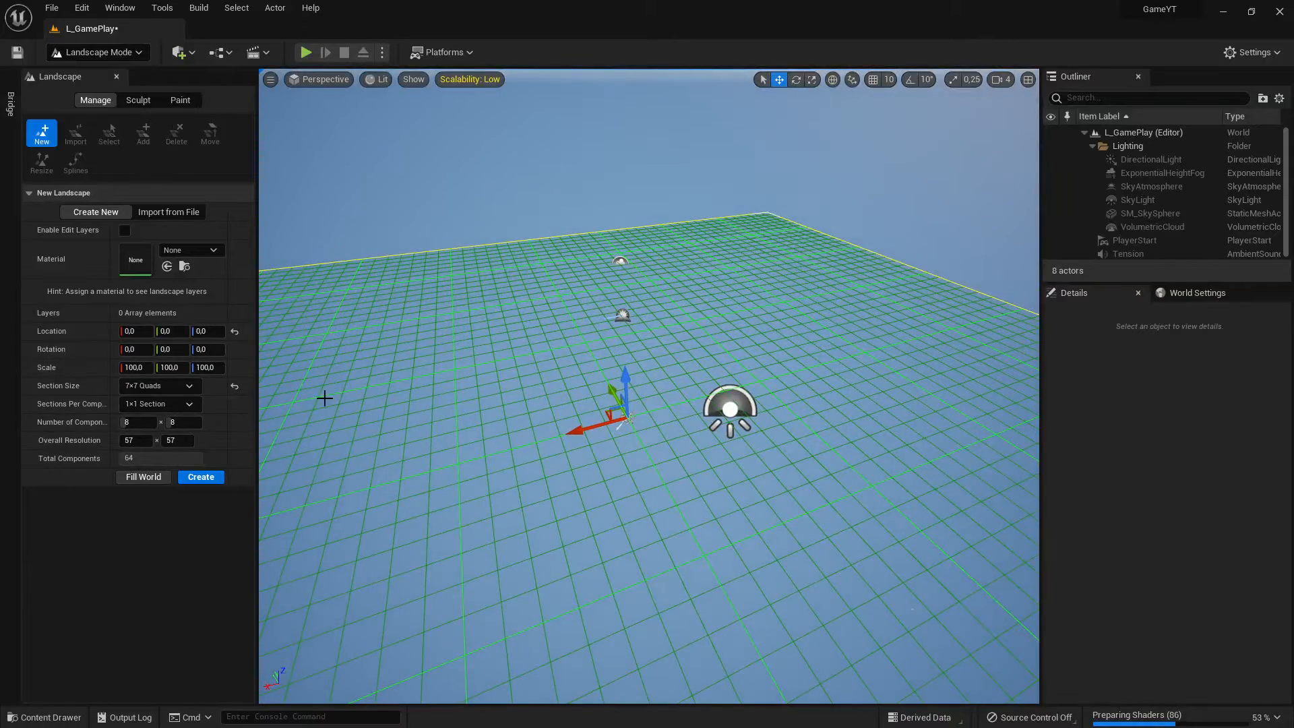
right_drag(514, 407, 504, 394)
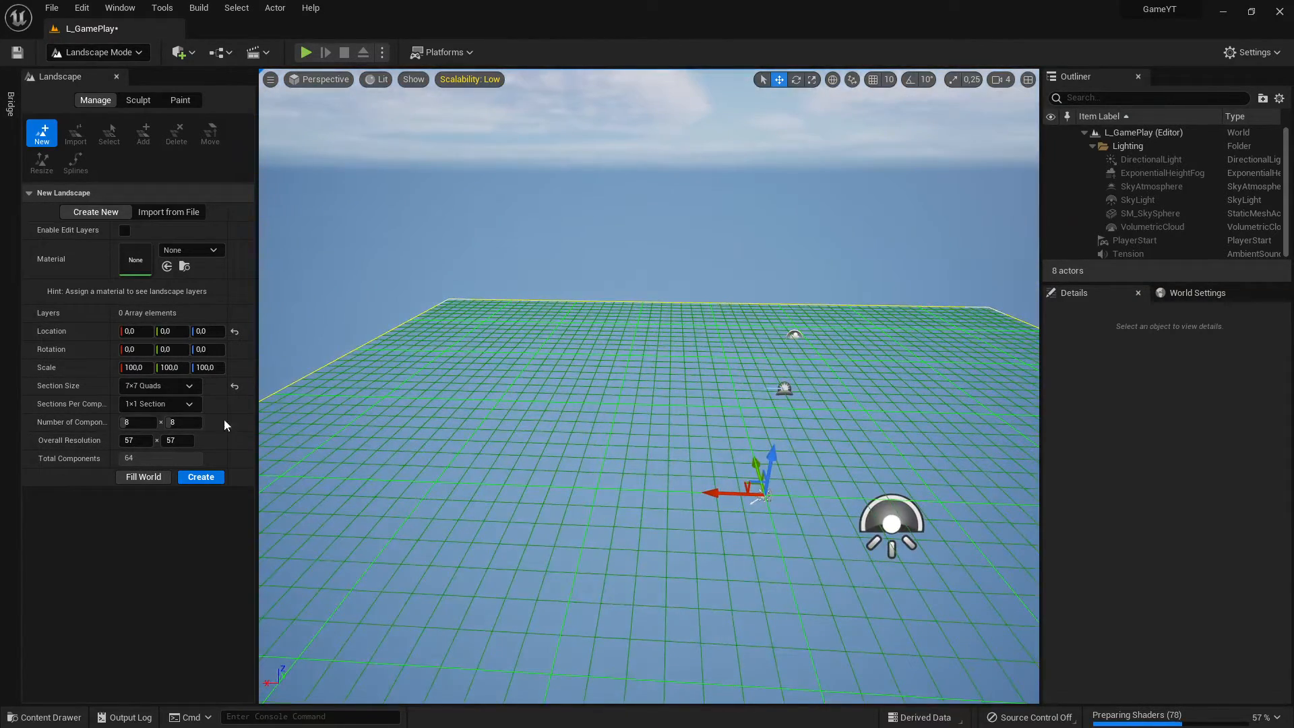
Step: Try 2×2 Sections per component in the landscape preview and restore the setting to 1×1 Section
click(130, 406)
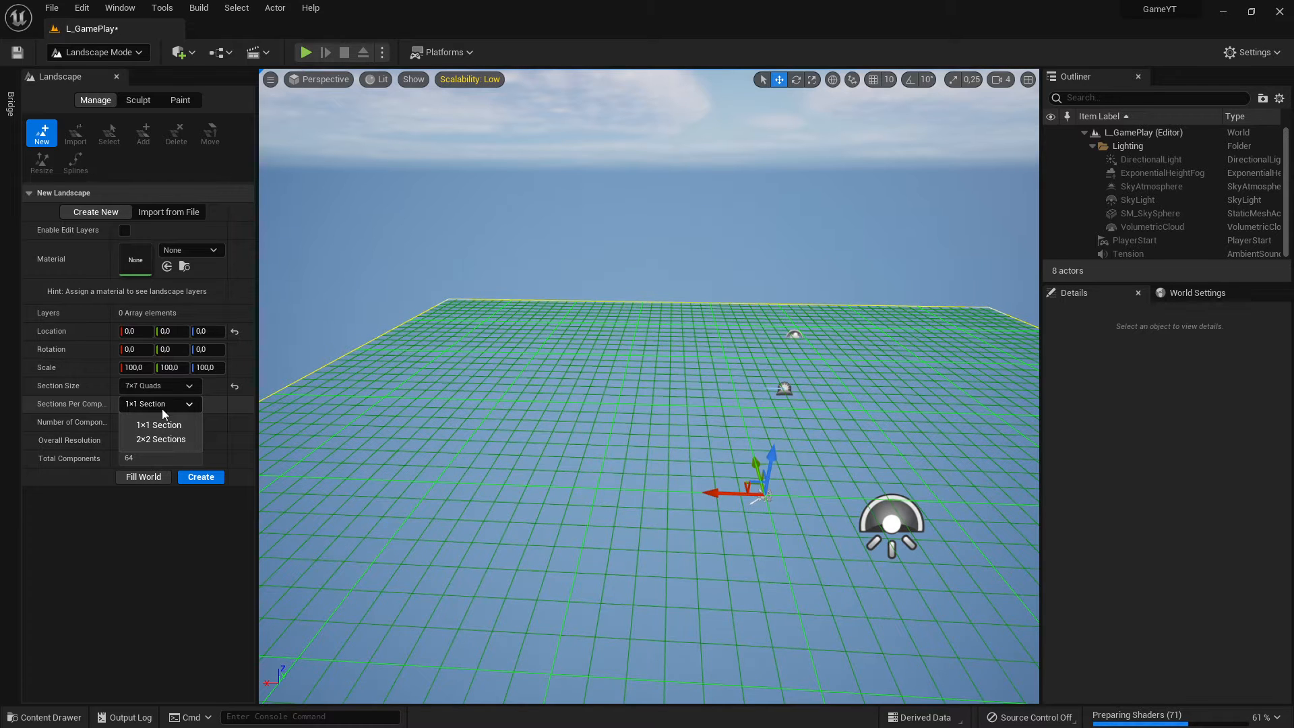
click(167, 438)
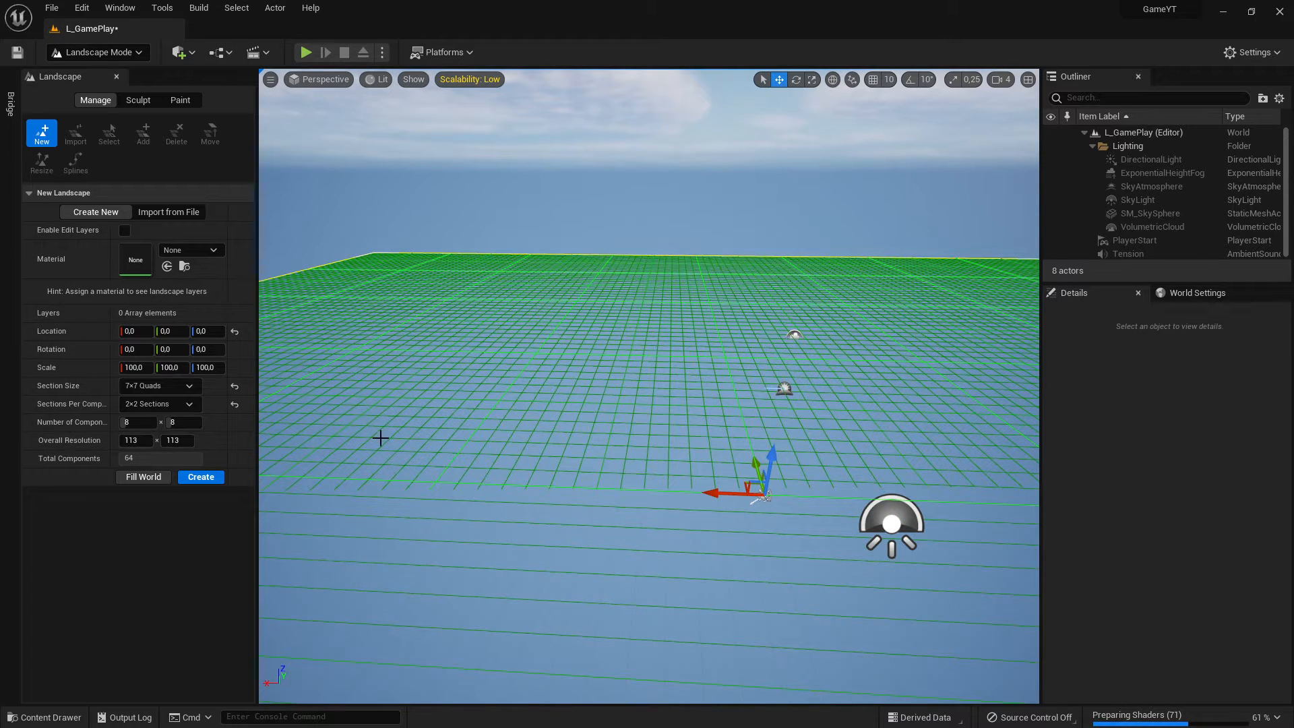
mouse_move(526, 445)
right_down()
mouse_move(516, 450)
mouse_move(748, 431)
mouse_move(445, 397)
mouse_move(586, 432)
mouse_move(540, 445)
right_up()
click(160, 404)
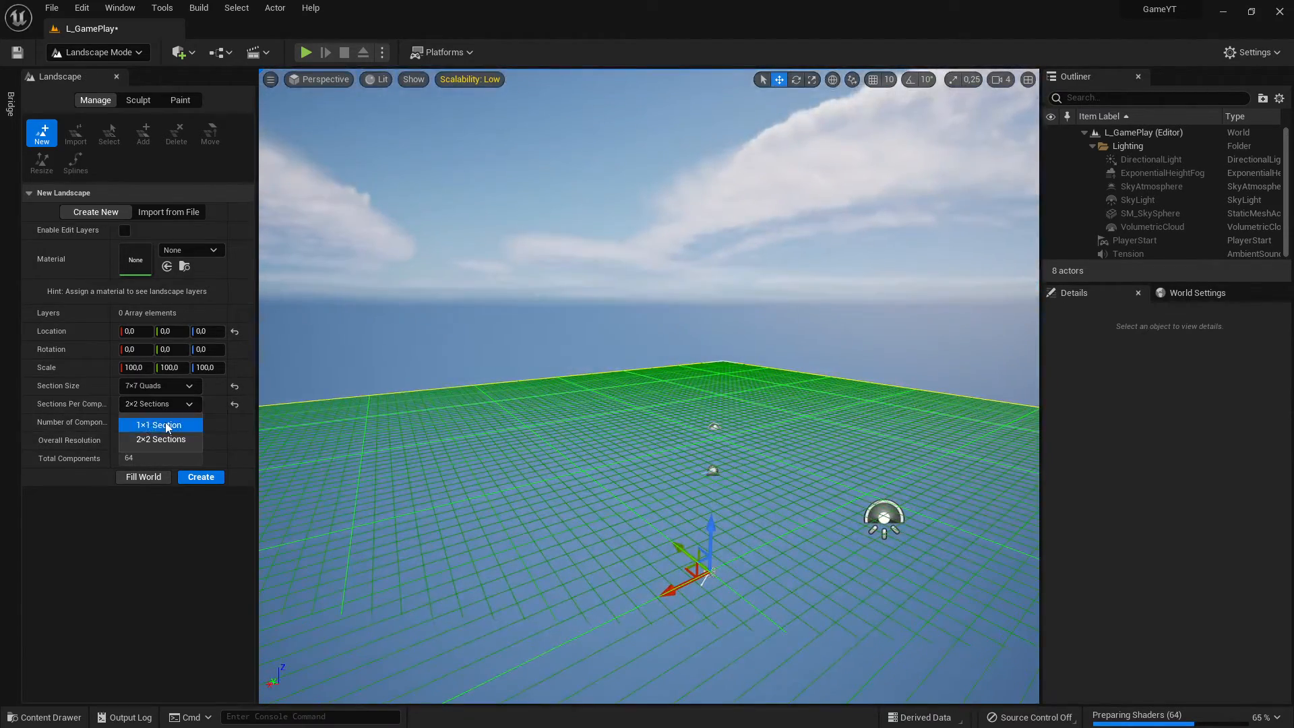
click(165, 422)
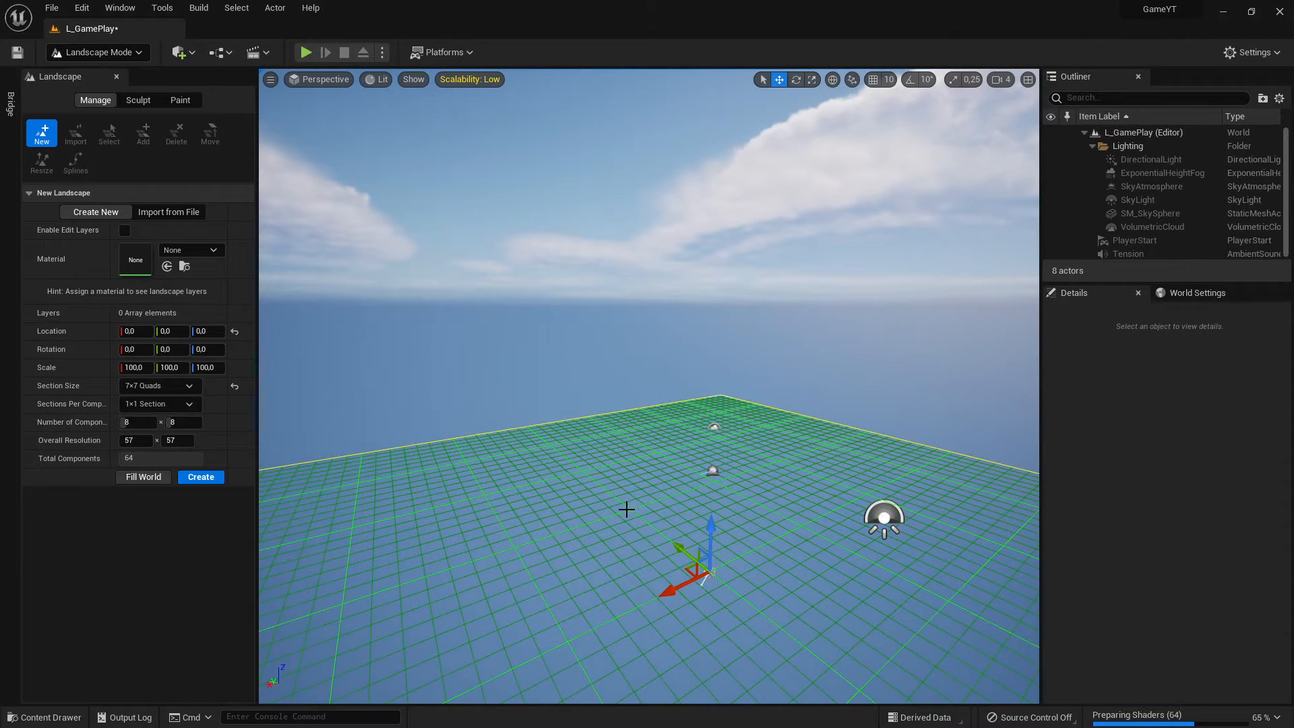
right_drag(626, 509, 532, 517)
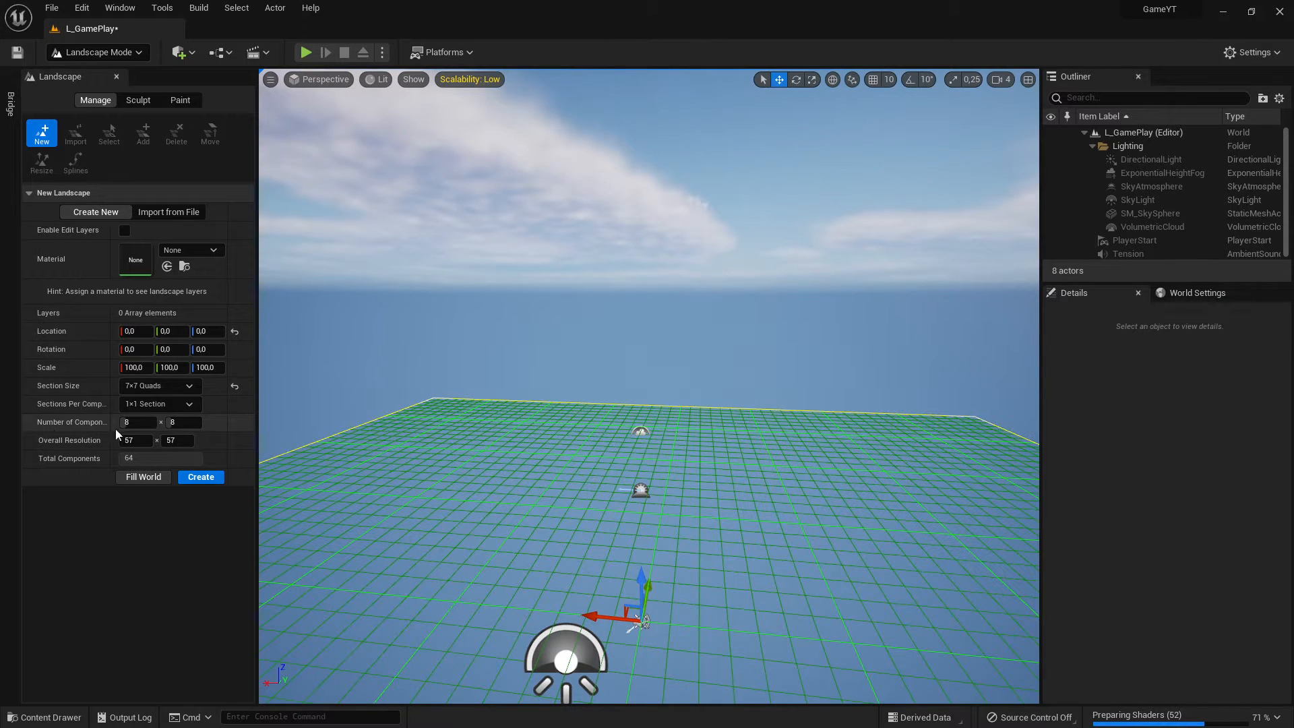
Step: Create the landscape with the configured settings and view the whole terrain from above
click(199, 483)
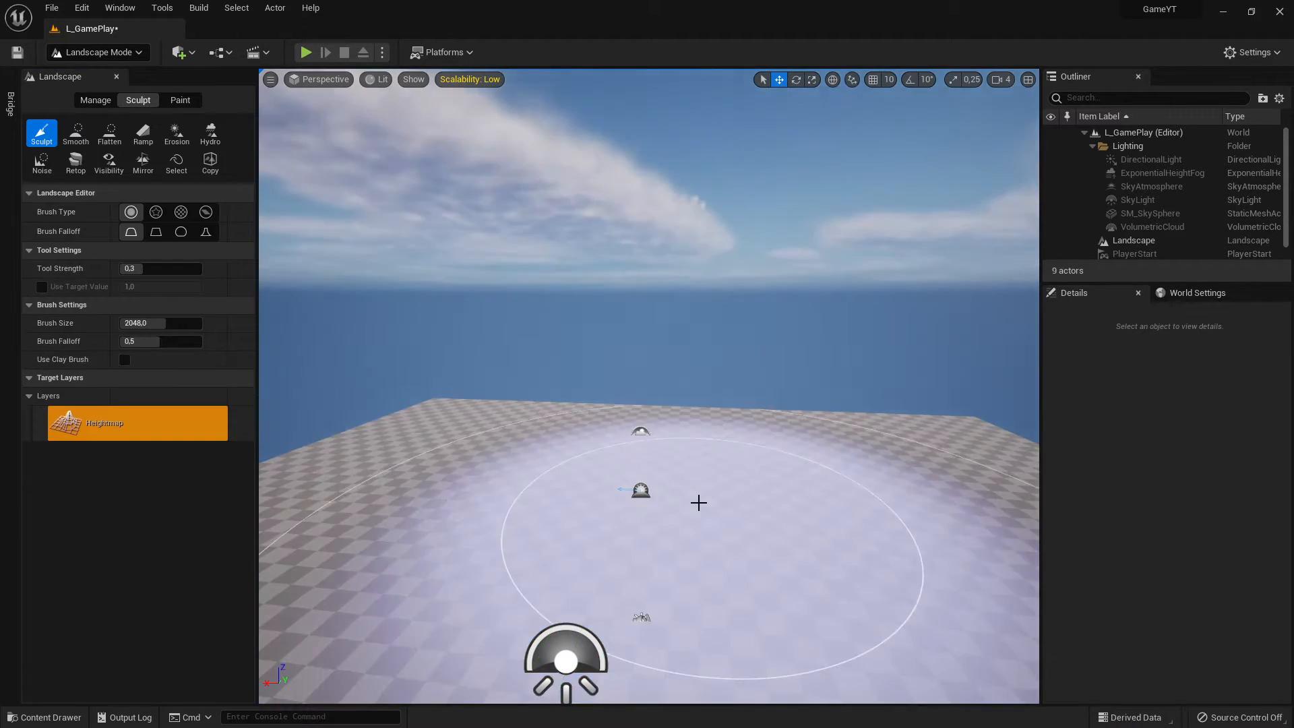
mouse_move(762, 543)
right_down()
mouse_move(896, 606)
mouse_move(1011, 610)
mouse_move(997, 607)
mouse_move(990, 626)
mouse_move(977, 573)
mouse_move(963, 623)
mouse_move(662, 445)
right_up()
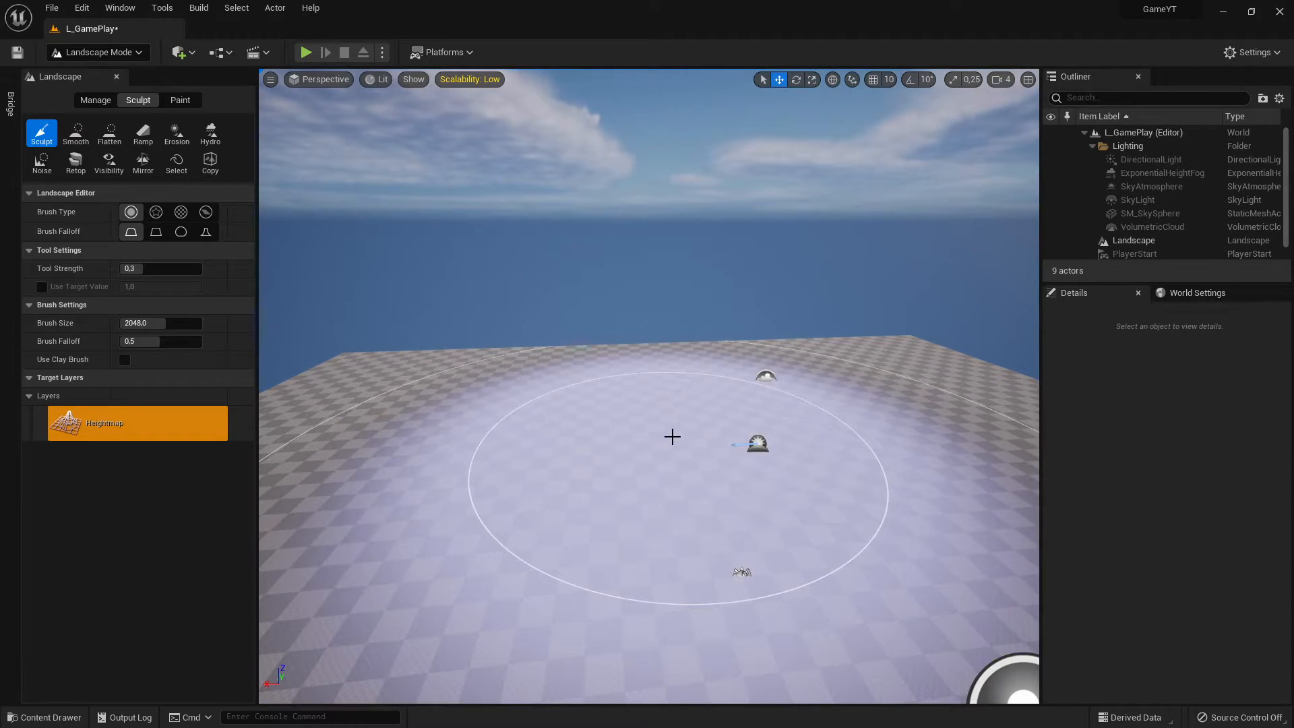
key(s)
mouse_move(672, 437)
right_down()
mouse_move(762, 458)
mouse_move(697, 489)
mouse_move(828, 448)
right_up()
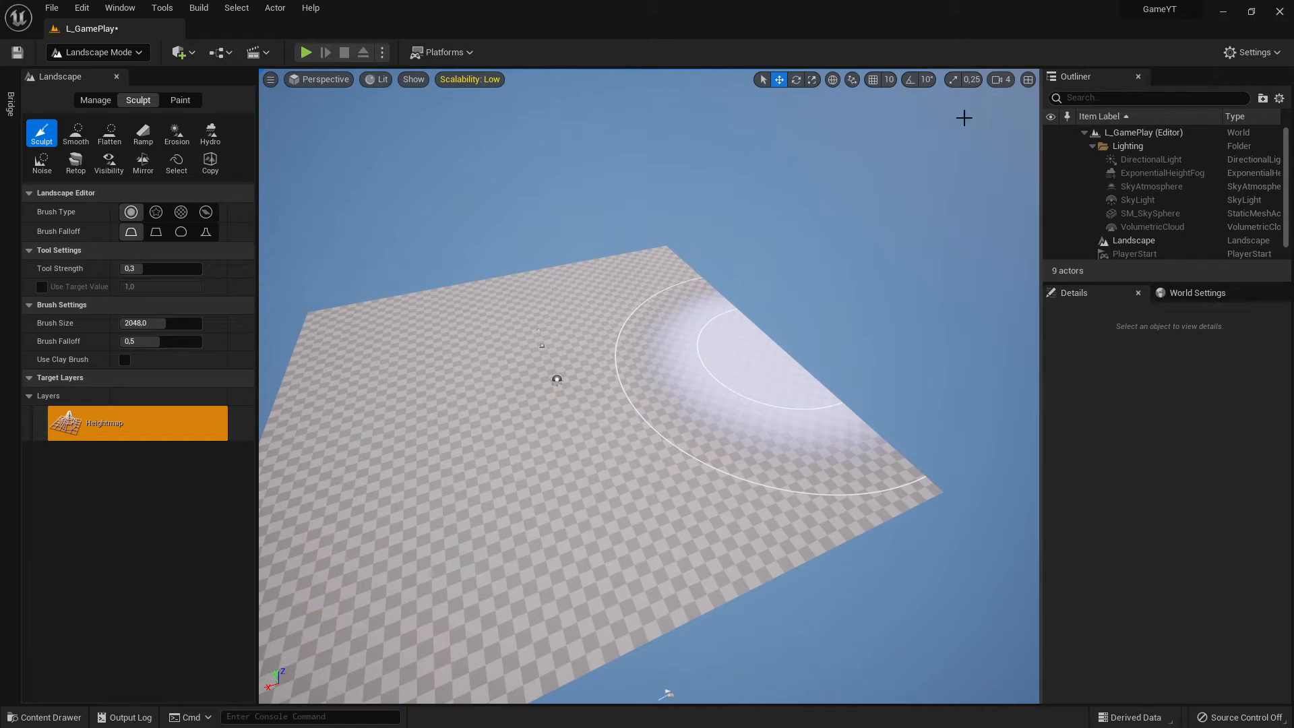
Step: Dock the Outliner and Details panels to the sidebar and close World Settings to enlarge the viewport
right_click(1102, 78)
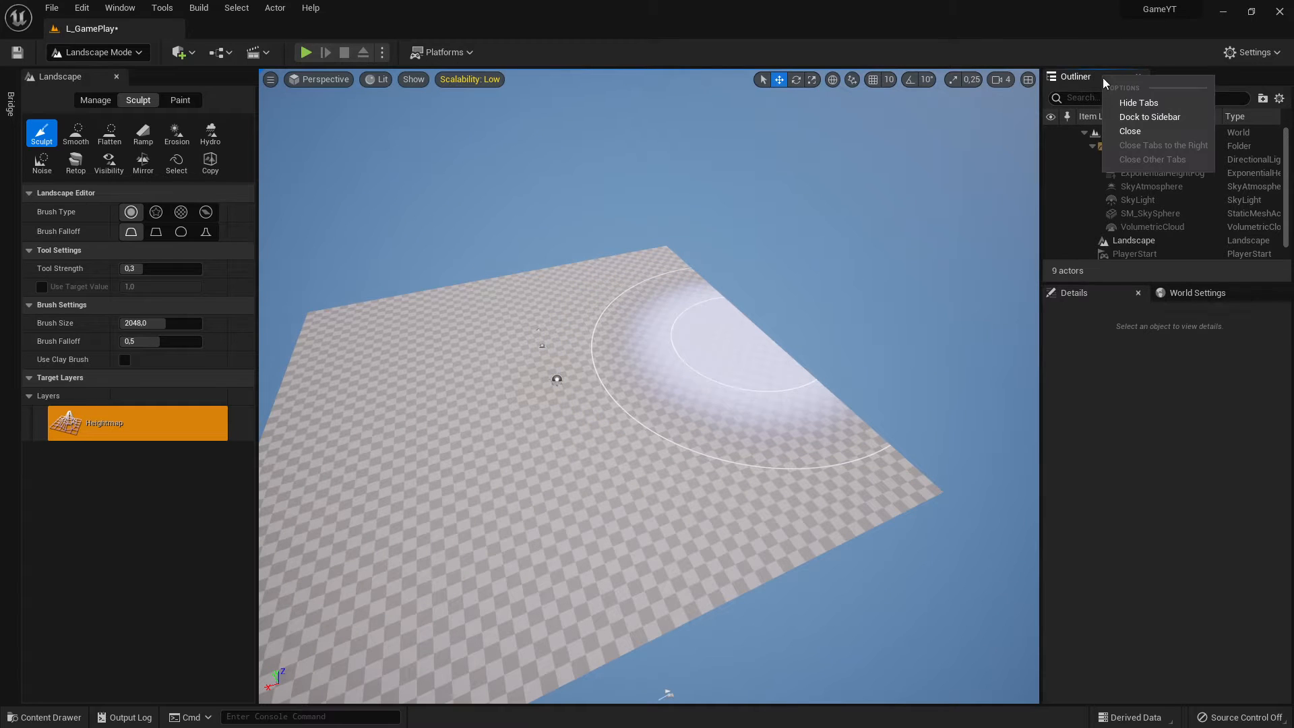
click(1150, 117)
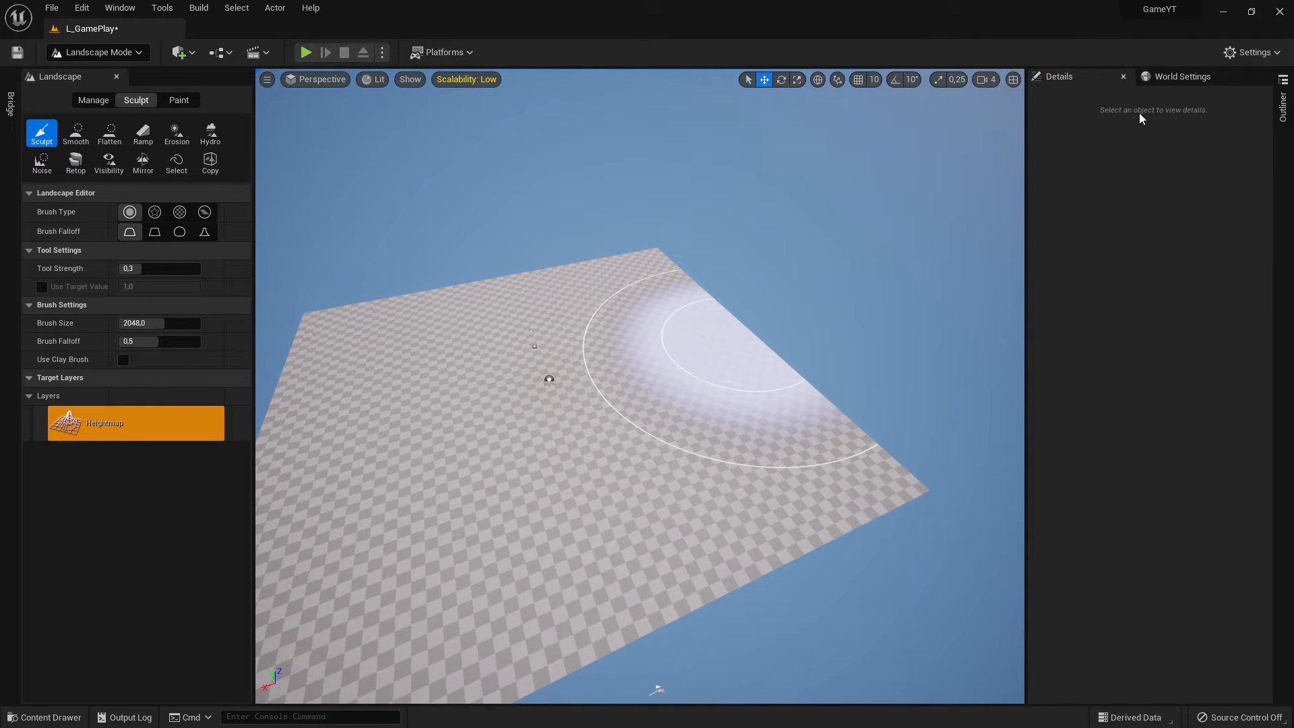
right_click(1097, 77)
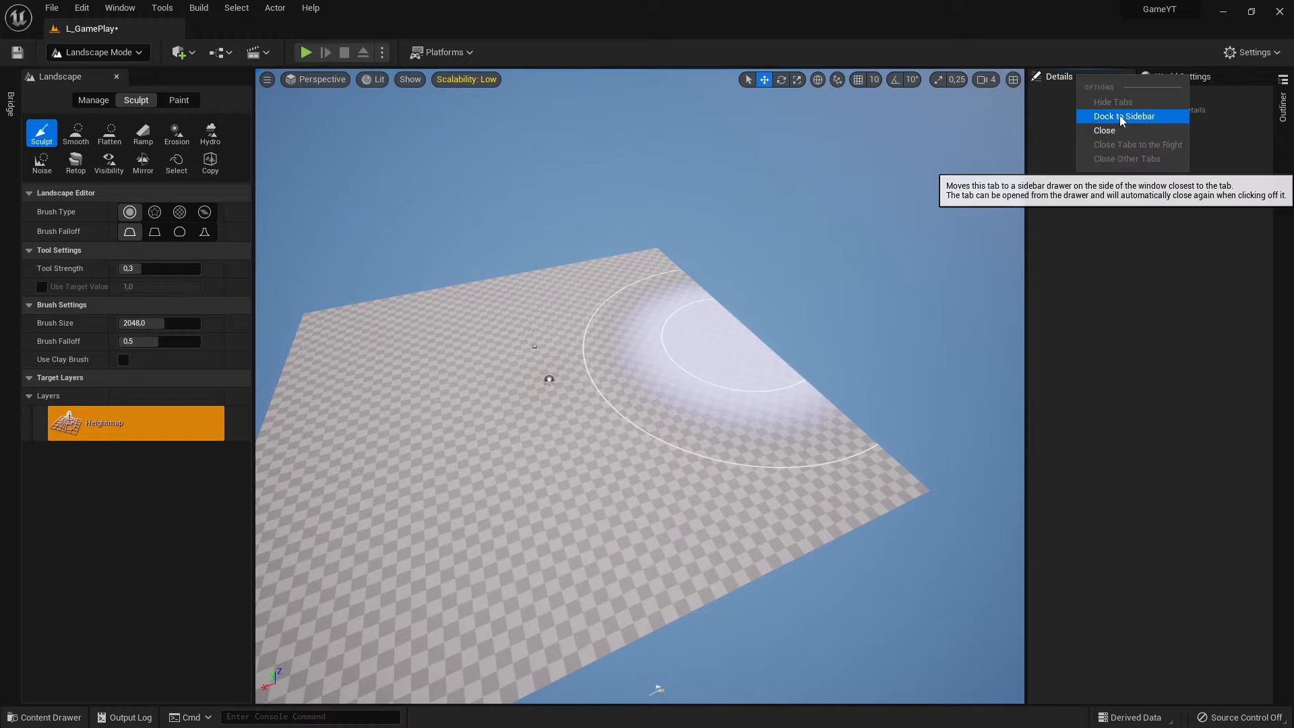
click(1118, 115)
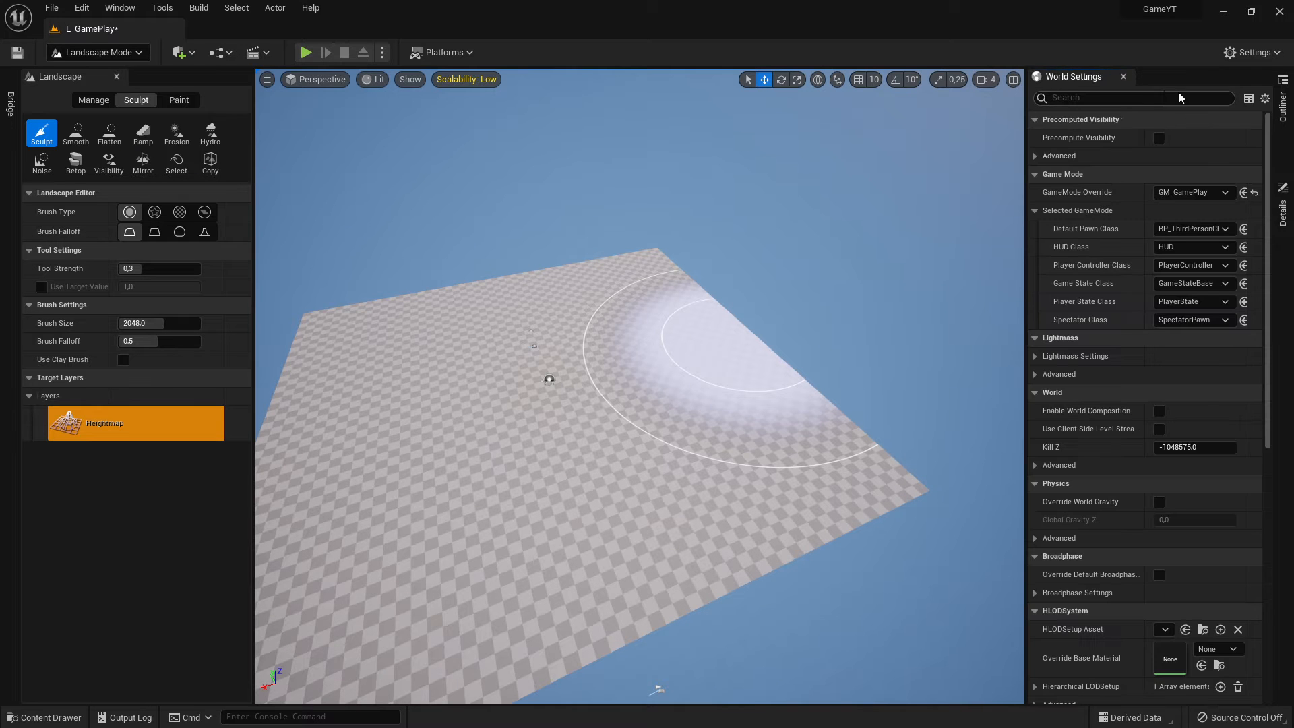
click(1123, 76)
mouse_move(816, 299)
right_down()
mouse_move(869, 280)
mouse_move(785, 303)
mouse_move(819, 297)
mouse_move(808, 327)
mouse_move(835, 289)
mouse_move(772, 282)
right_up()
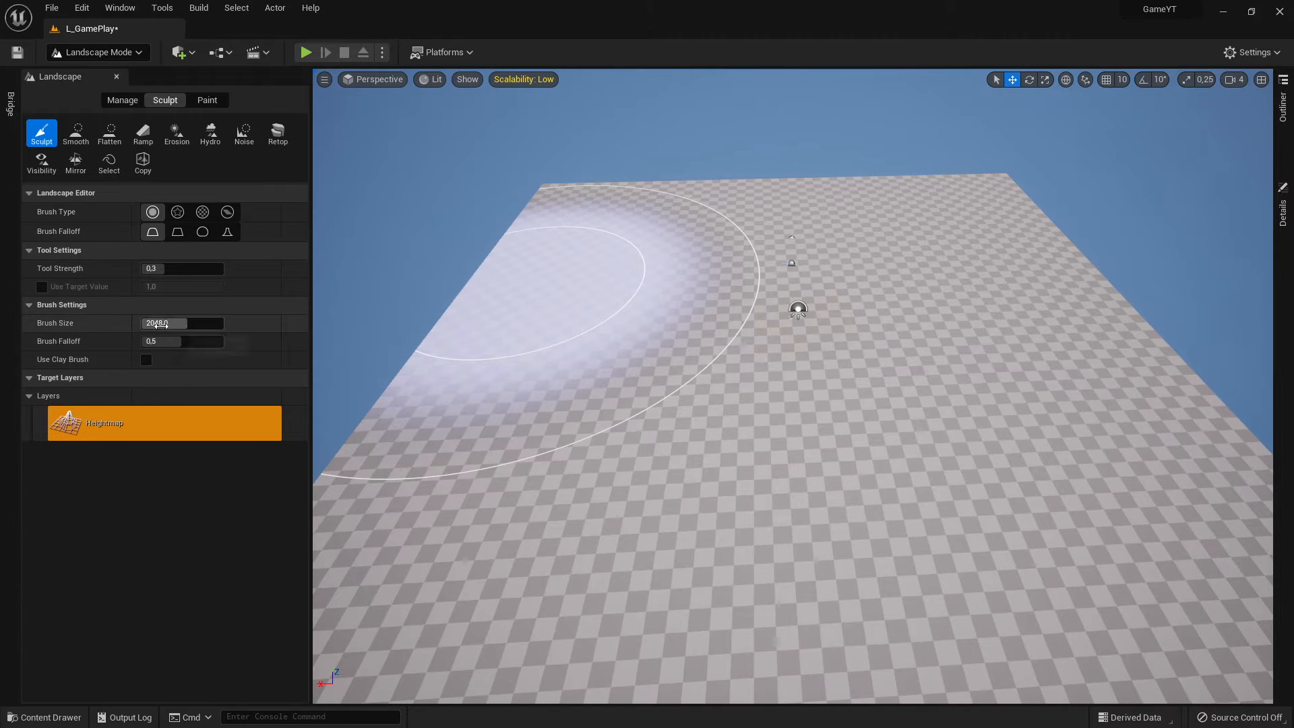
Step: Set the Sculpt brush size to about 494, try falloffs of 0.868 and 0.0, and set the falloff to 0.504
drag(162, 325, 133, 324)
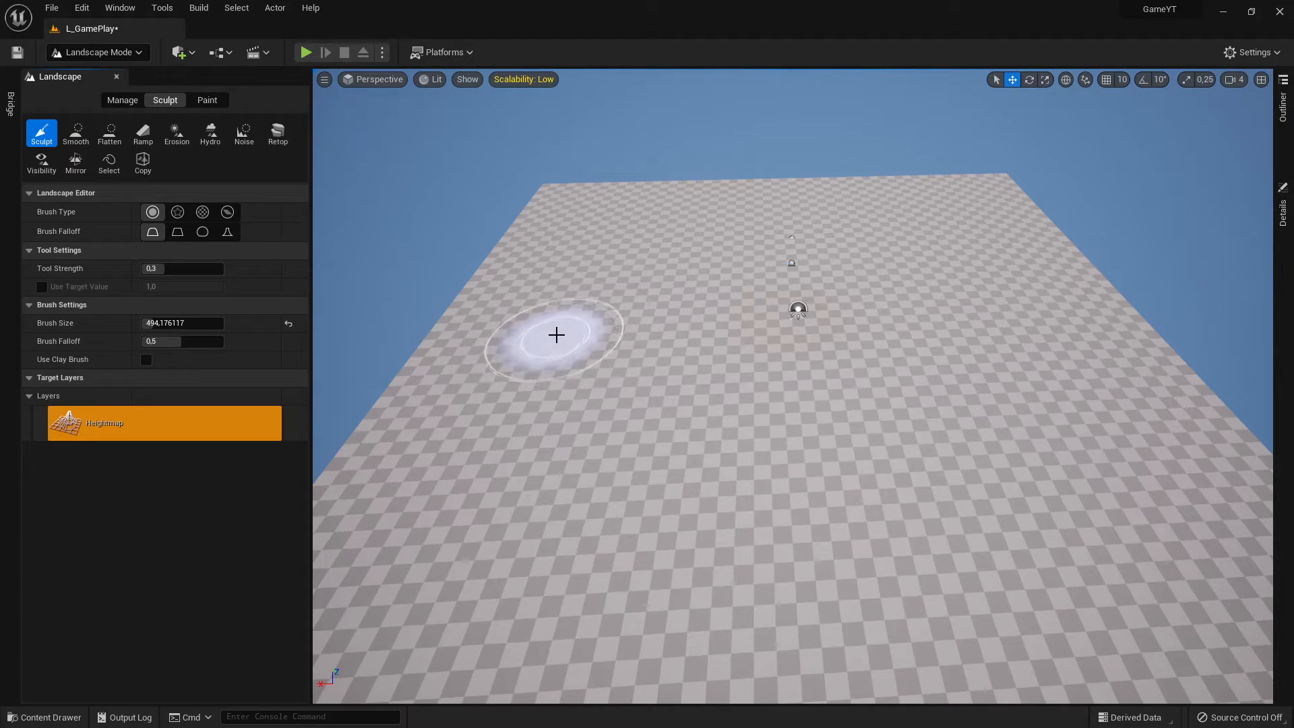
mouse_move(181, 341)
mouse_down()
mouse_move(152, 341)
mouse_move(213, 341)
mouse_up()
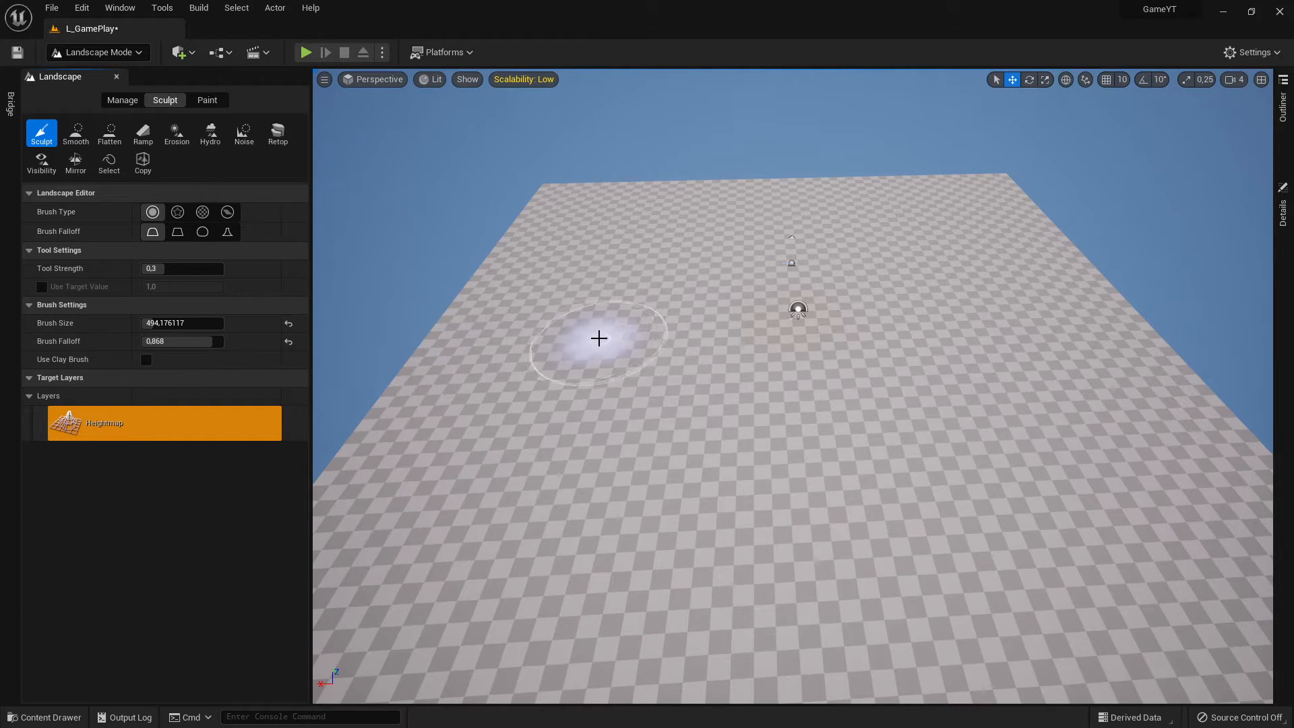
drag(182, 341, 141, 341)
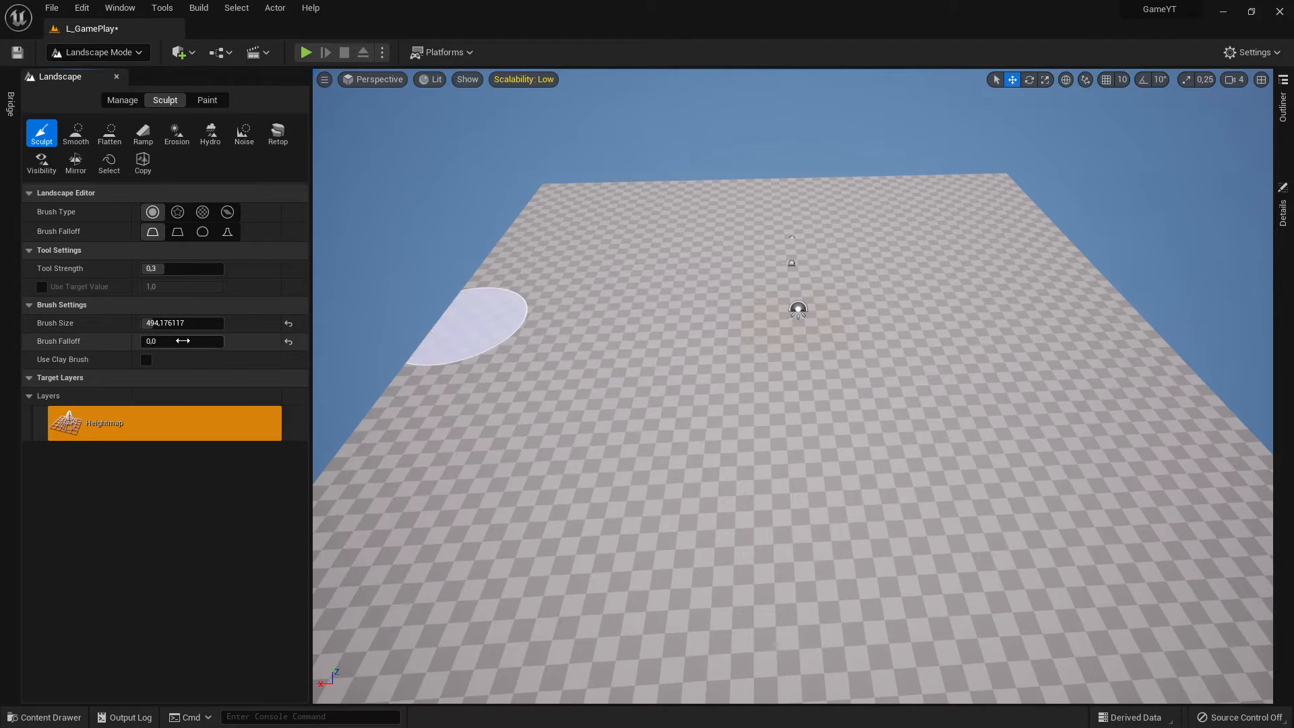
drag(145, 341, 174, 341)
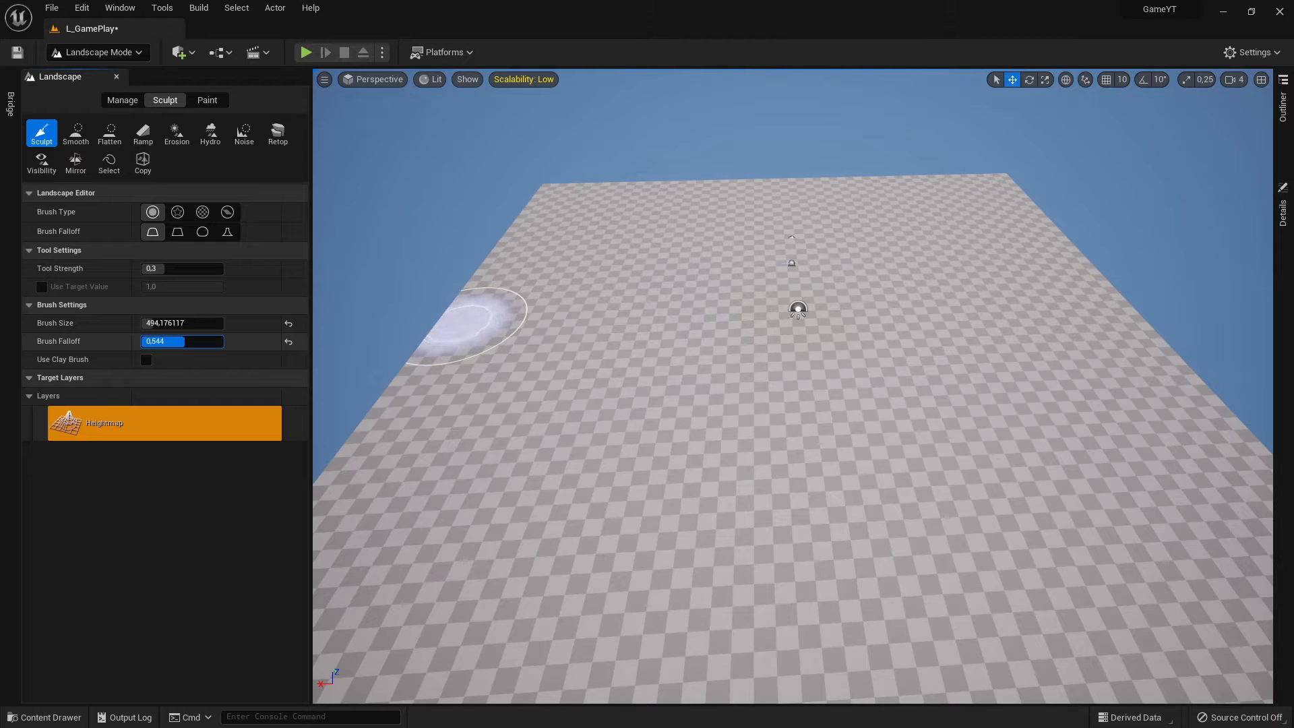
drag(179, 341, 181, 341)
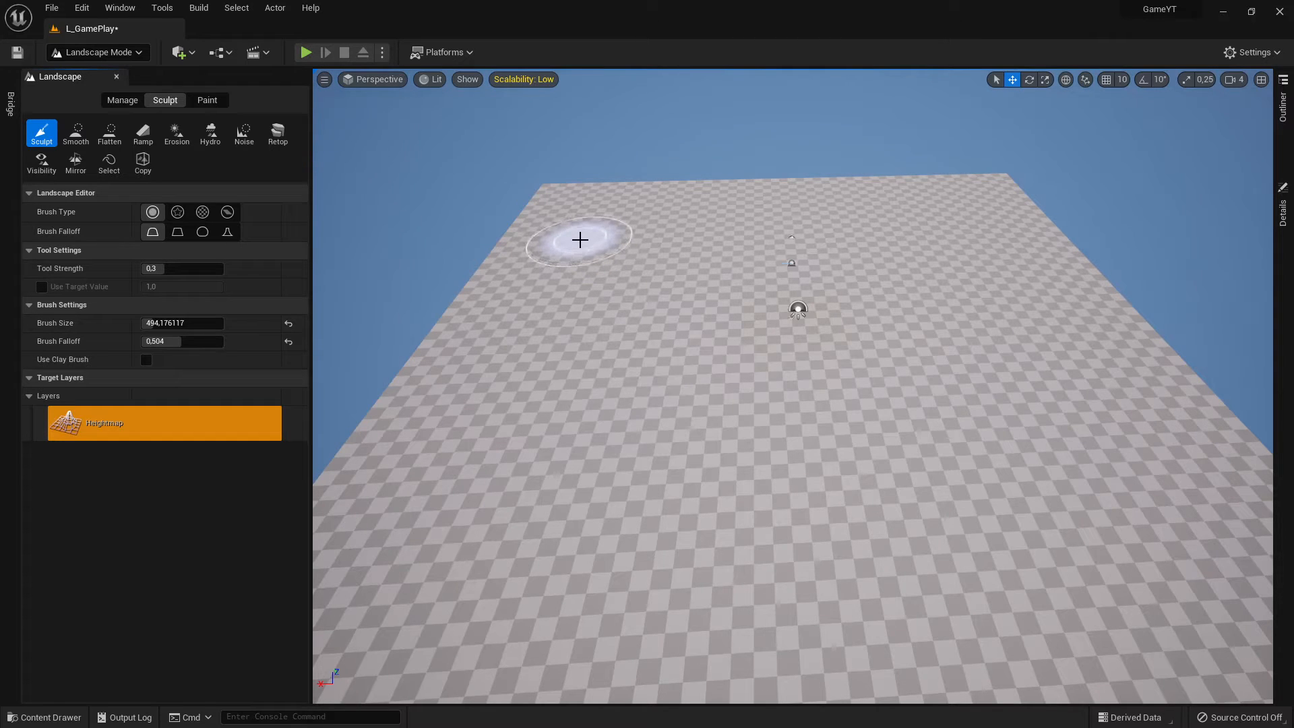
Step: Examine the flat landscape's borders and corners from several angles to plan where to sculpt
mouse_move(579, 240)
mouse_down()
mouse_move(569, 280)
mouse_move(464, 295)
mouse_up()
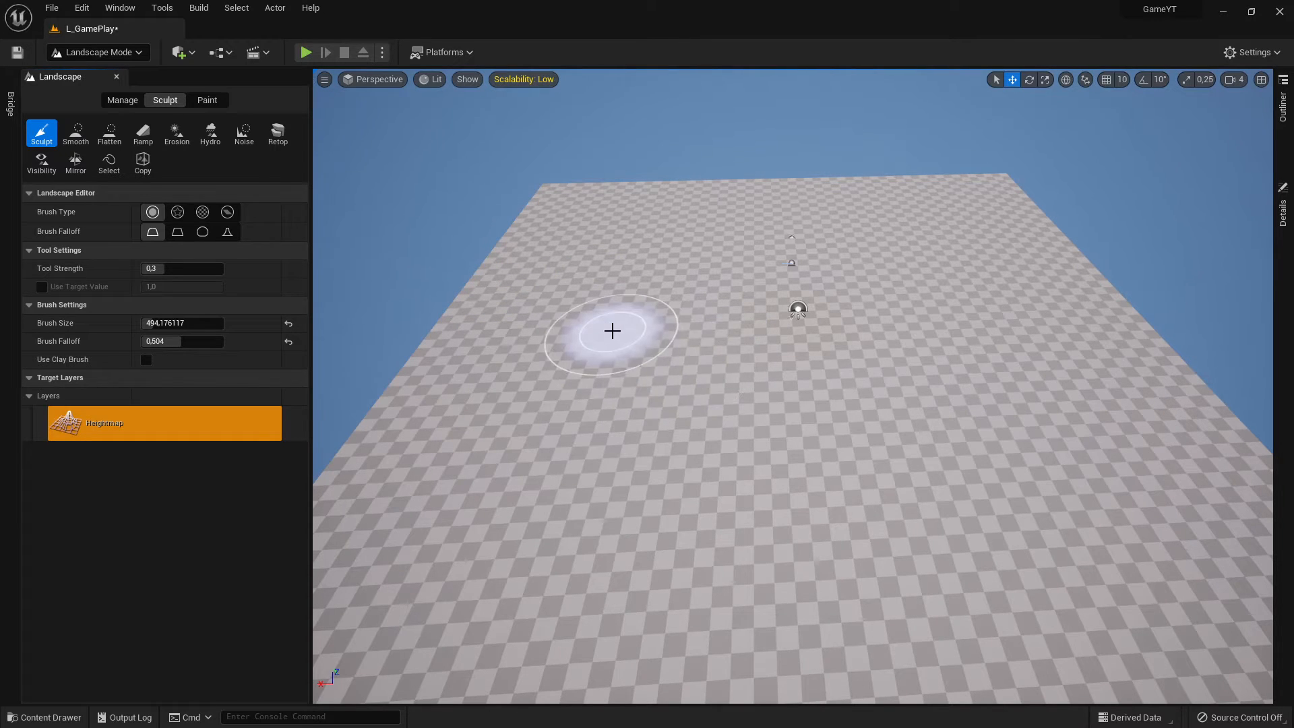
mouse_move(610, 329)
right_down()
mouse_move(579, 317)
mouse_move(701, 290)
mouse_move(633, 310)
mouse_move(640, 266)
mouse_move(667, 265)
mouse_move(606, 266)
mouse_move(673, 253)
mouse_move(677, 228)
mouse_move(661, 269)
mouse_move(657, 233)
mouse_move(605, 379)
right_up()
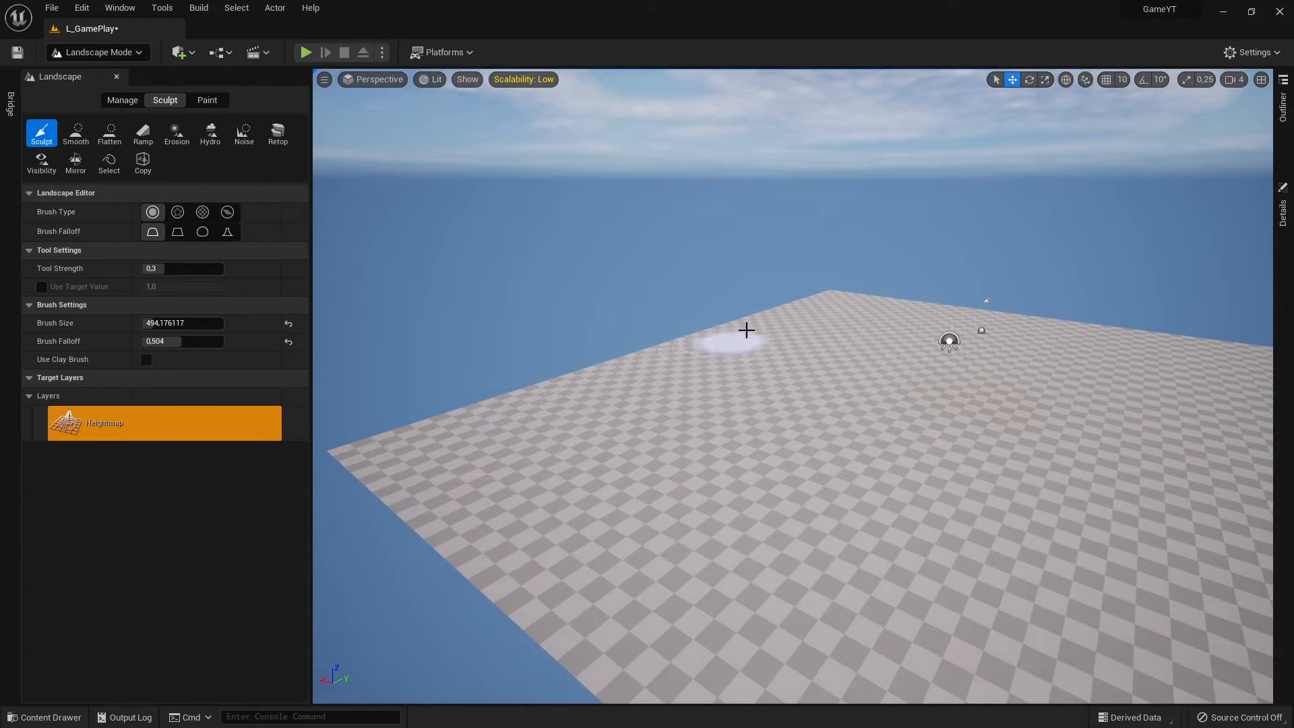
right_drag(822, 298, 977, 345)
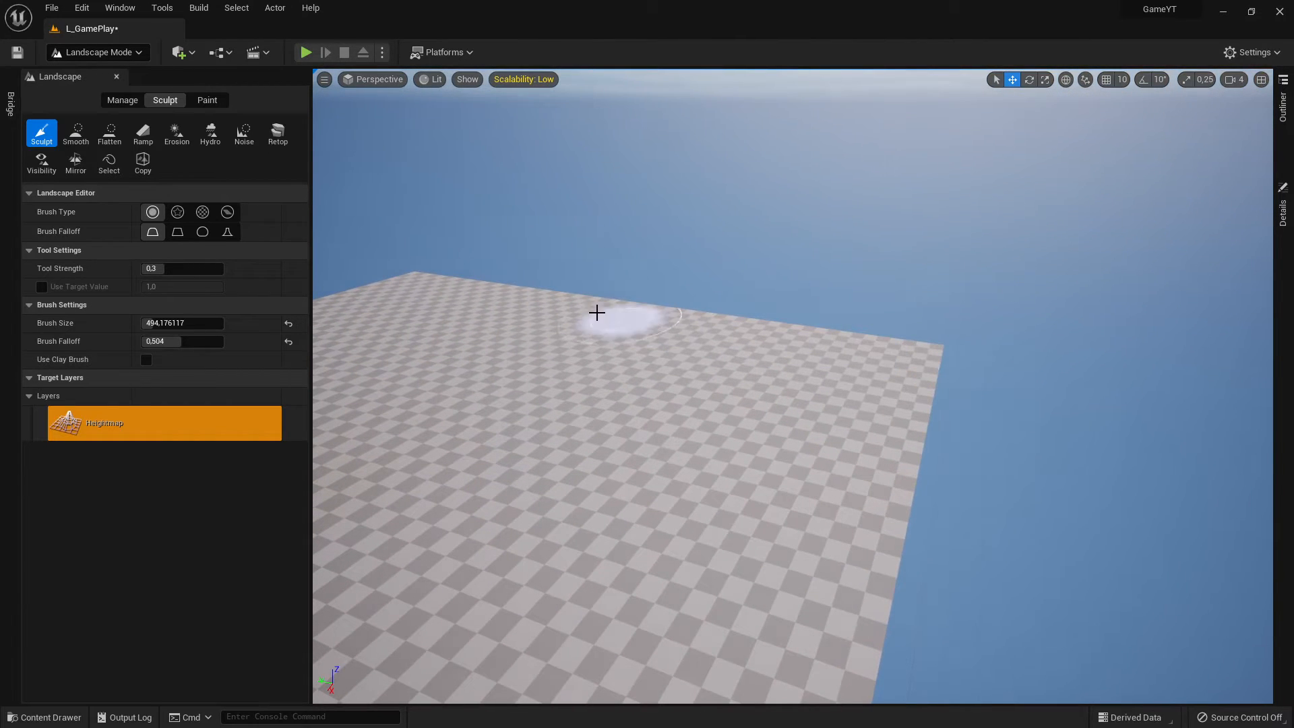
right_drag(446, 287, 577, 305)
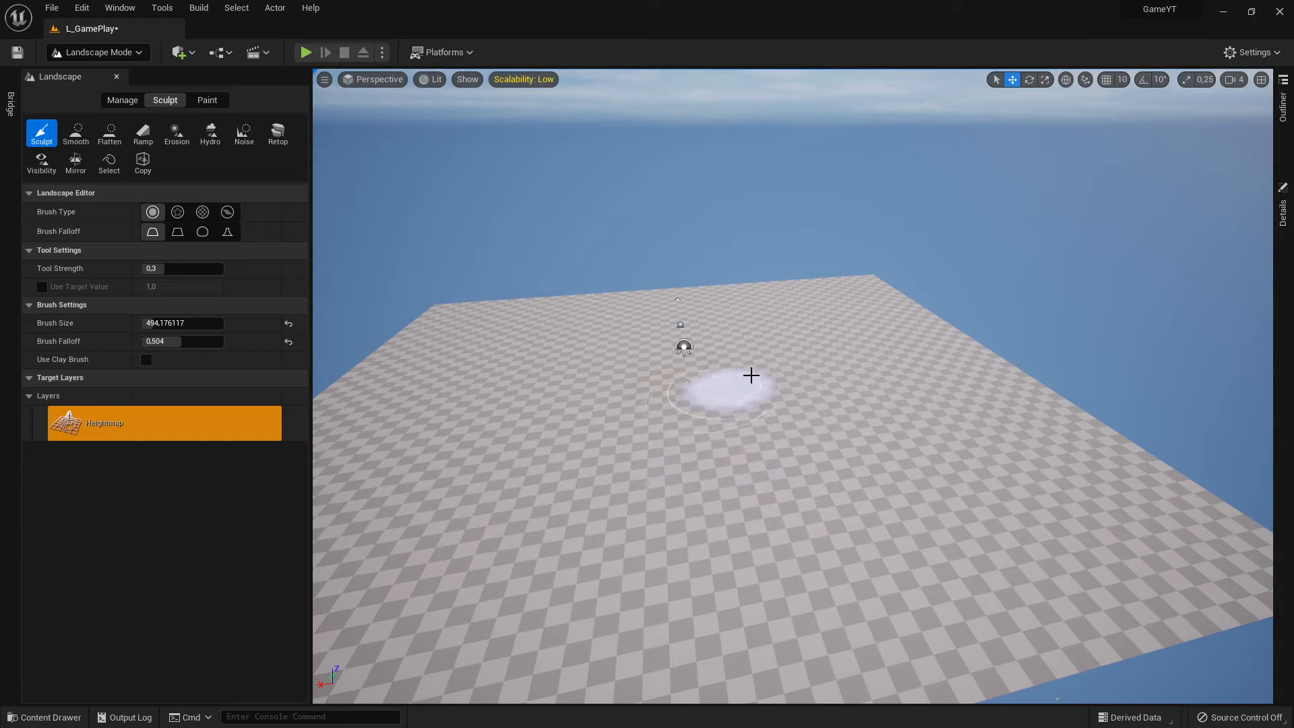
mouse_move(706, 323)
right_down()
mouse_move(690, 333)
mouse_move(601, 319)
mouse_move(633, 311)
right_up()
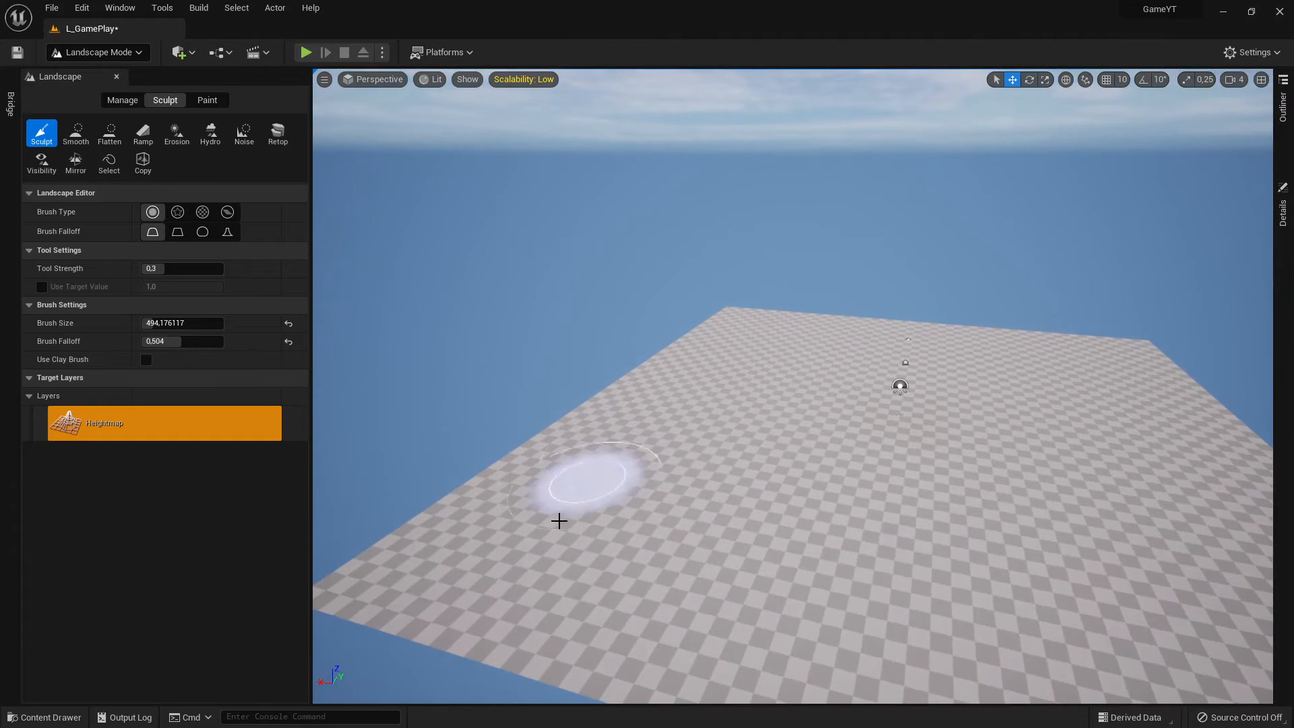
mouse_move(582, 541)
right_down()
mouse_move(701, 524)
mouse_move(570, 564)
mouse_move(584, 584)
right_up()
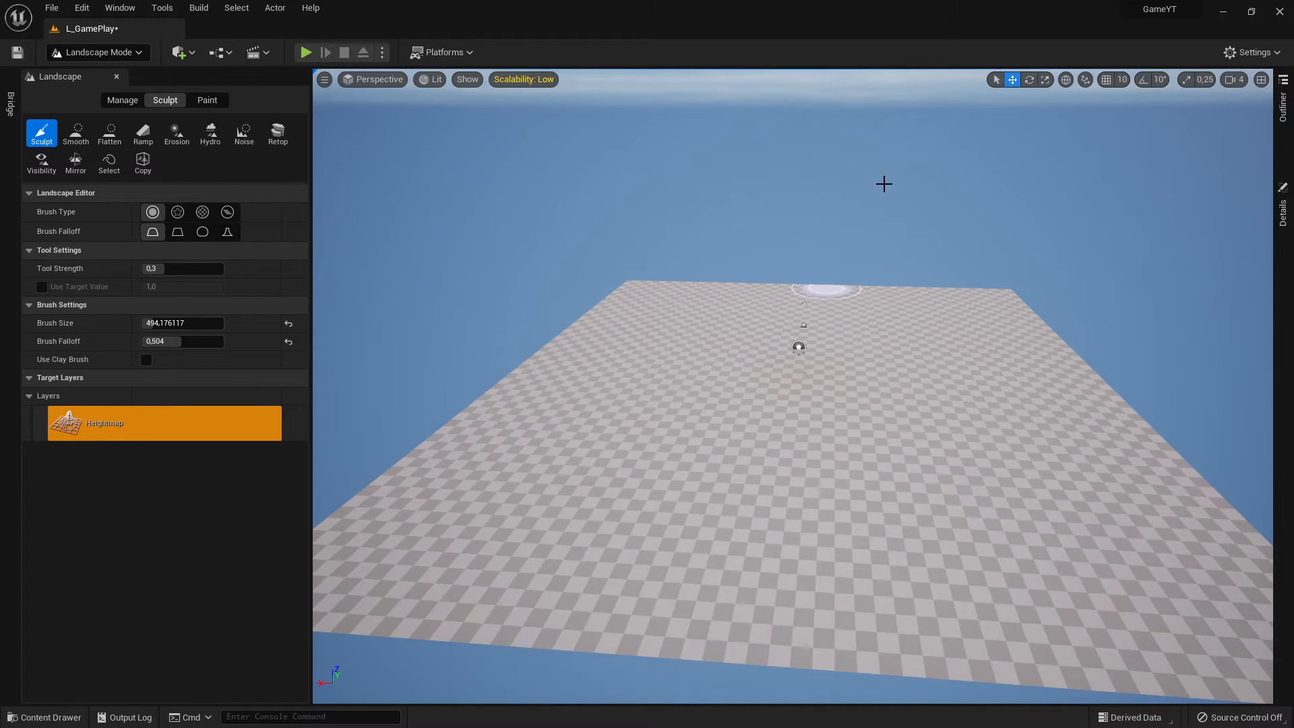
right_drag(498, 546, 458, 538)
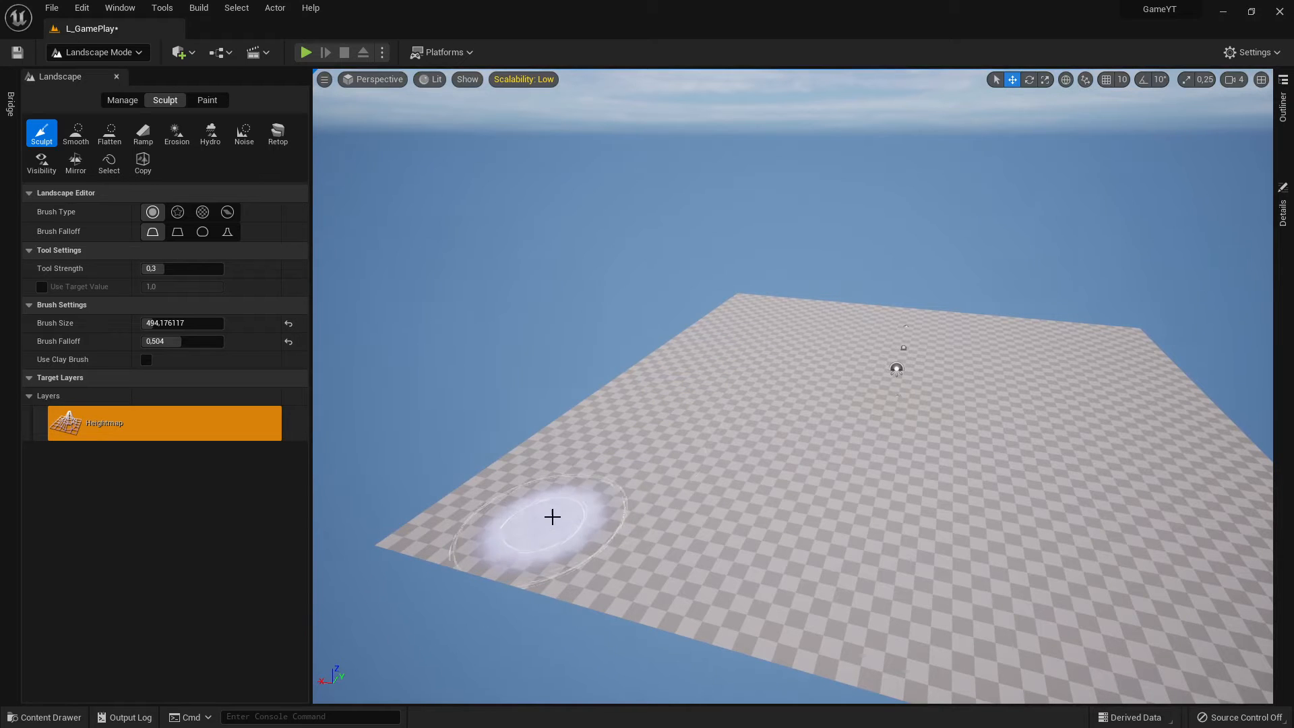
Step: Sculpt a raised ridge of hills along one long edge of the landscape, from the near corner to the far corner
drag(561, 512, 595, 469)
mouse_move(595, 469)
right_down()
mouse_move(539, 465)
mouse_move(646, 413)
right_up()
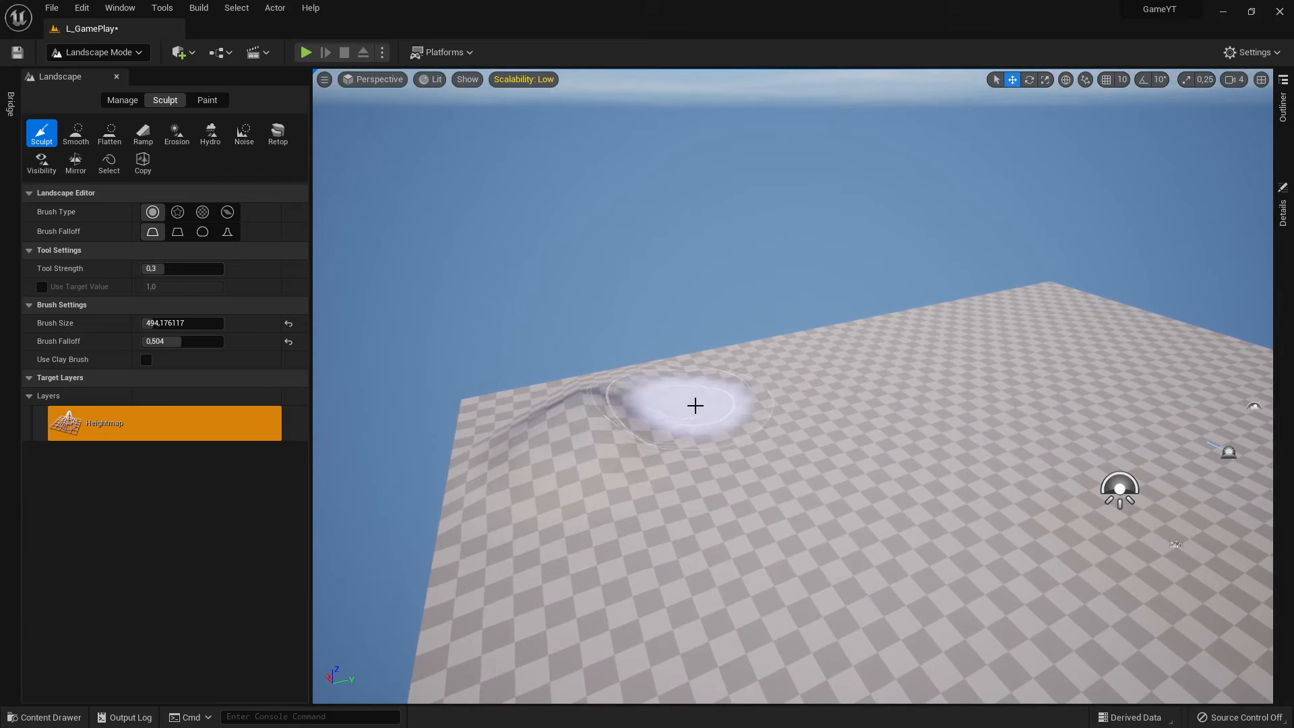
drag(756, 387, 817, 351)
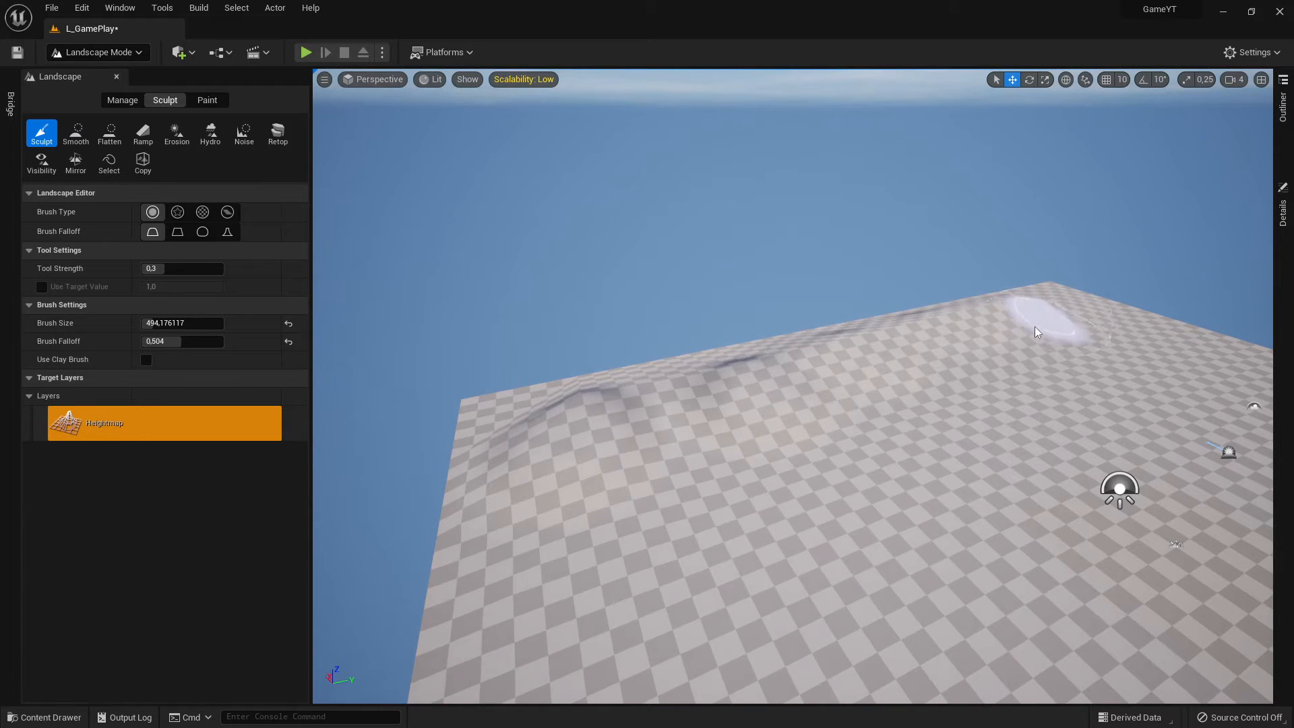
right_drag(1036, 331, 950, 367)
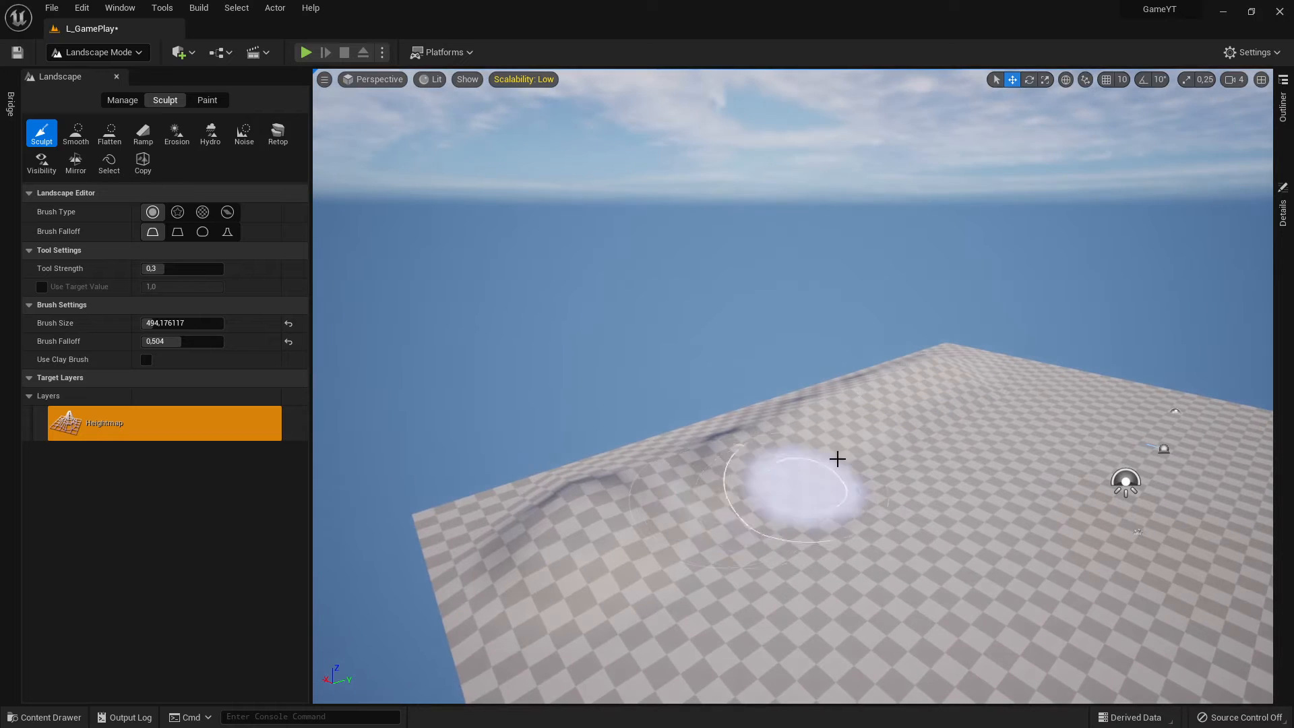
right_drag(837, 458, 716, 436)
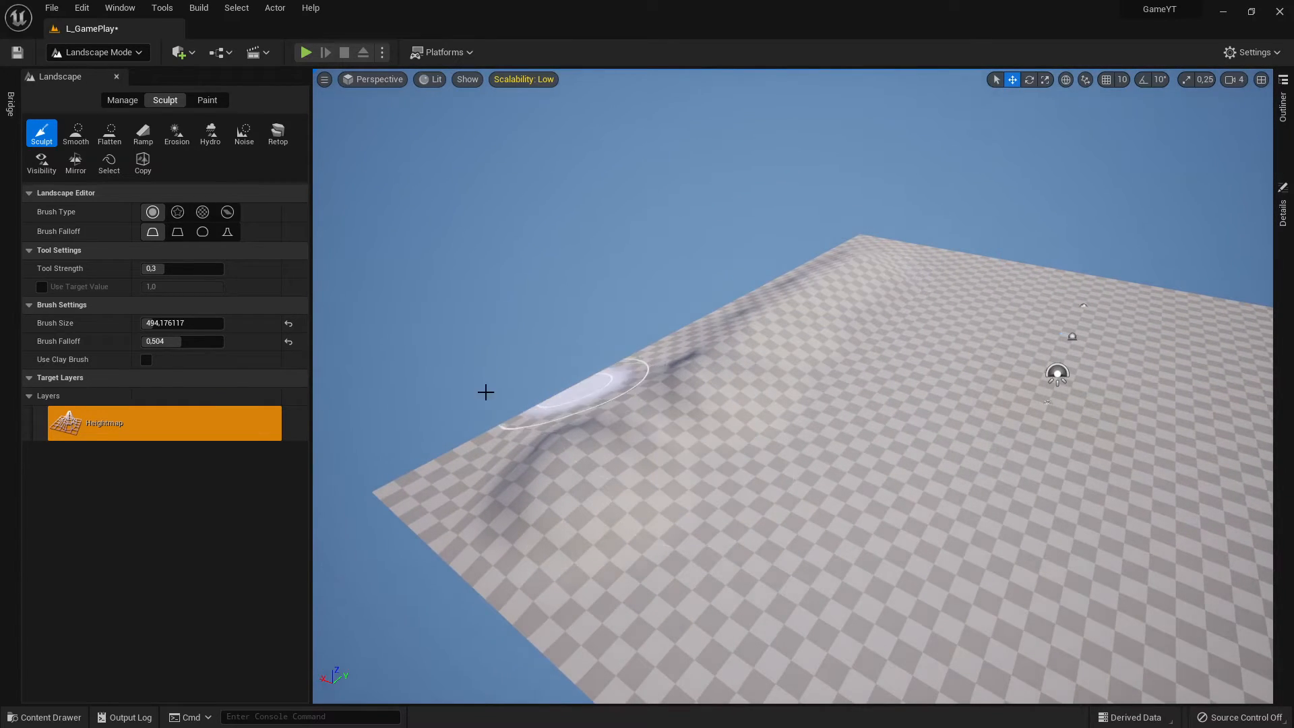
right_drag(592, 387, 798, 215)
mouse_move(796, 231)
mouse_down()
mouse_move(719, 378)
mouse_move(801, 209)
mouse_up()
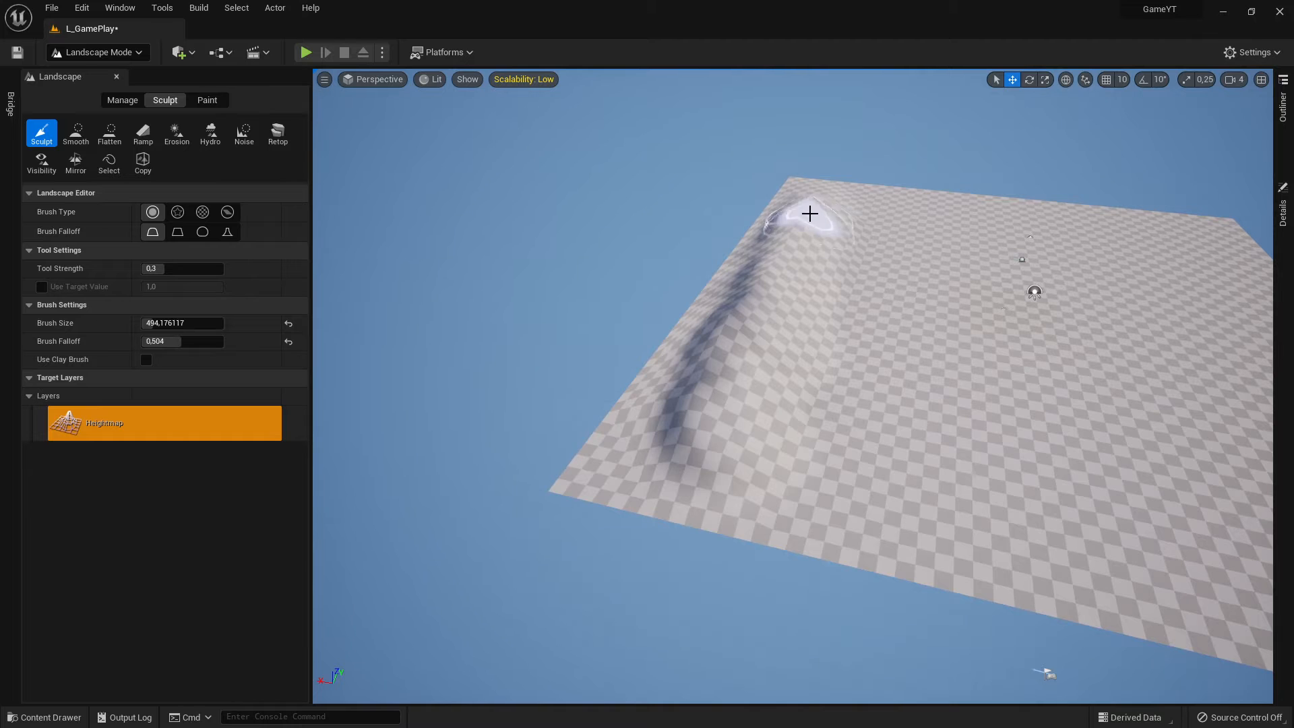
Step: Sculpt a second raised ridge along the opposite edge of the landscape, leaving the middle flat
right_drag(895, 328, 895, 309)
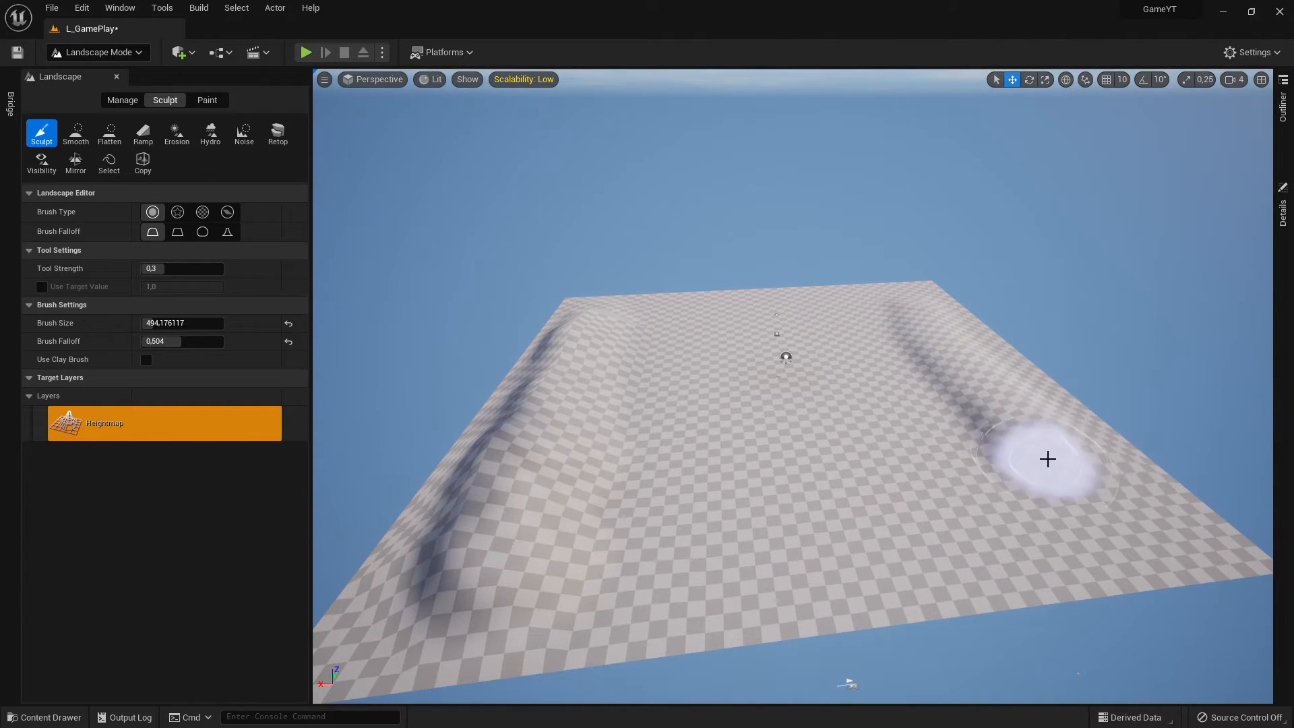
mouse_move(1047, 459)
mouse_down()
mouse_move(1078, 483)
mouse_move(999, 372)
mouse_up()
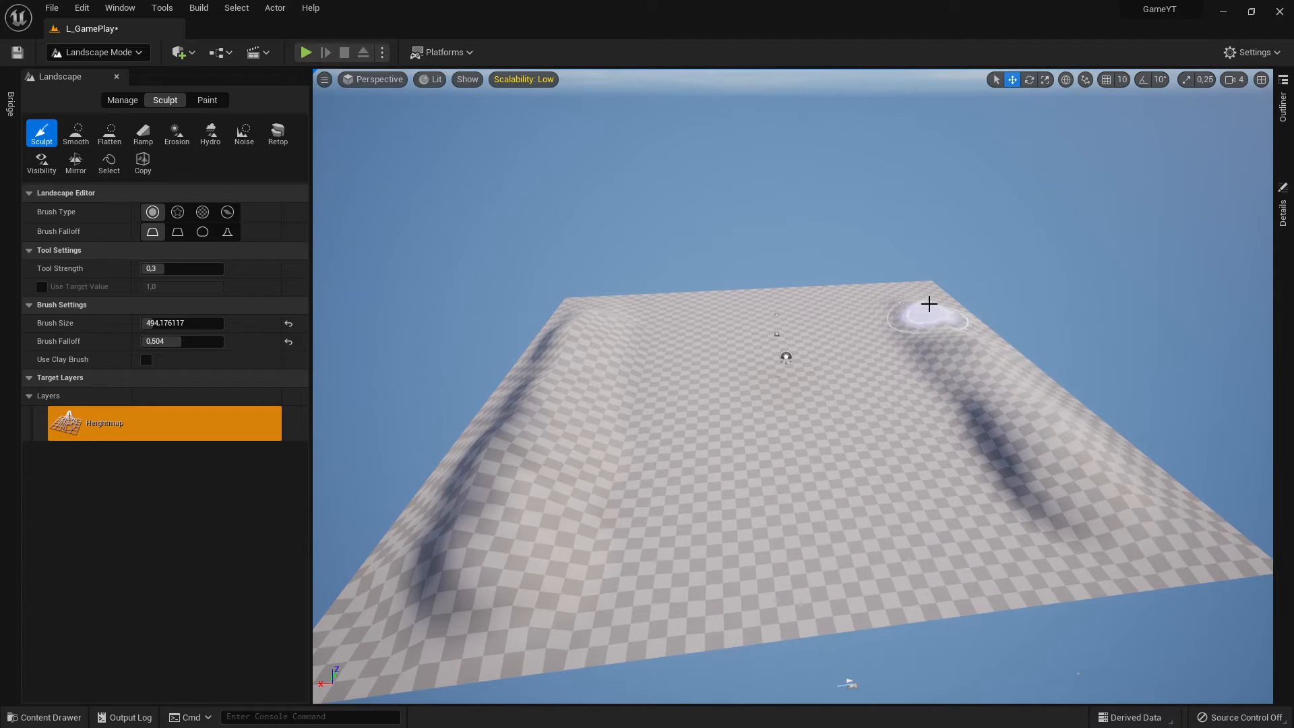
drag(929, 303, 1016, 438)
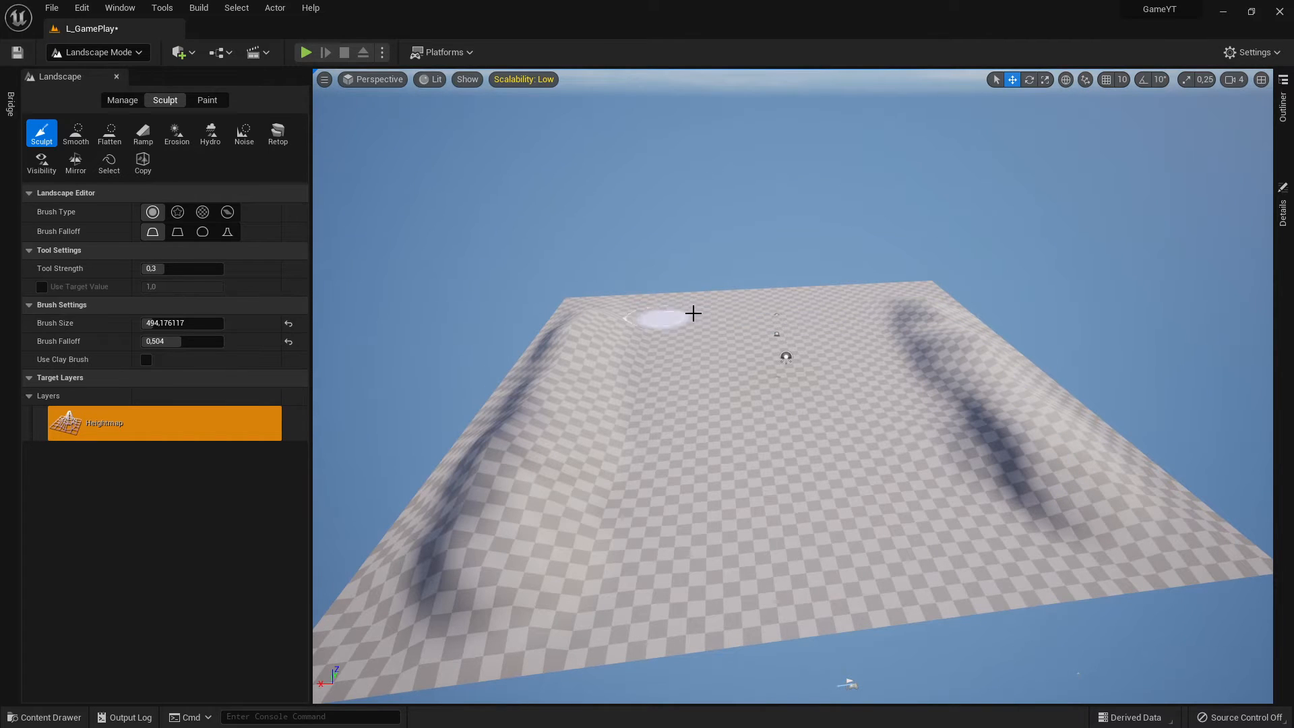
Step: Play the level from a spot on the flat ground between the ridges, run the character around the hills, and end the preview
mouse_move(784, 437)
right_down()
mouse_move(754, 440)
mouse_move(801, 498)
mouse_move(694, 475)
mouse_move(731, 430)
right_up()
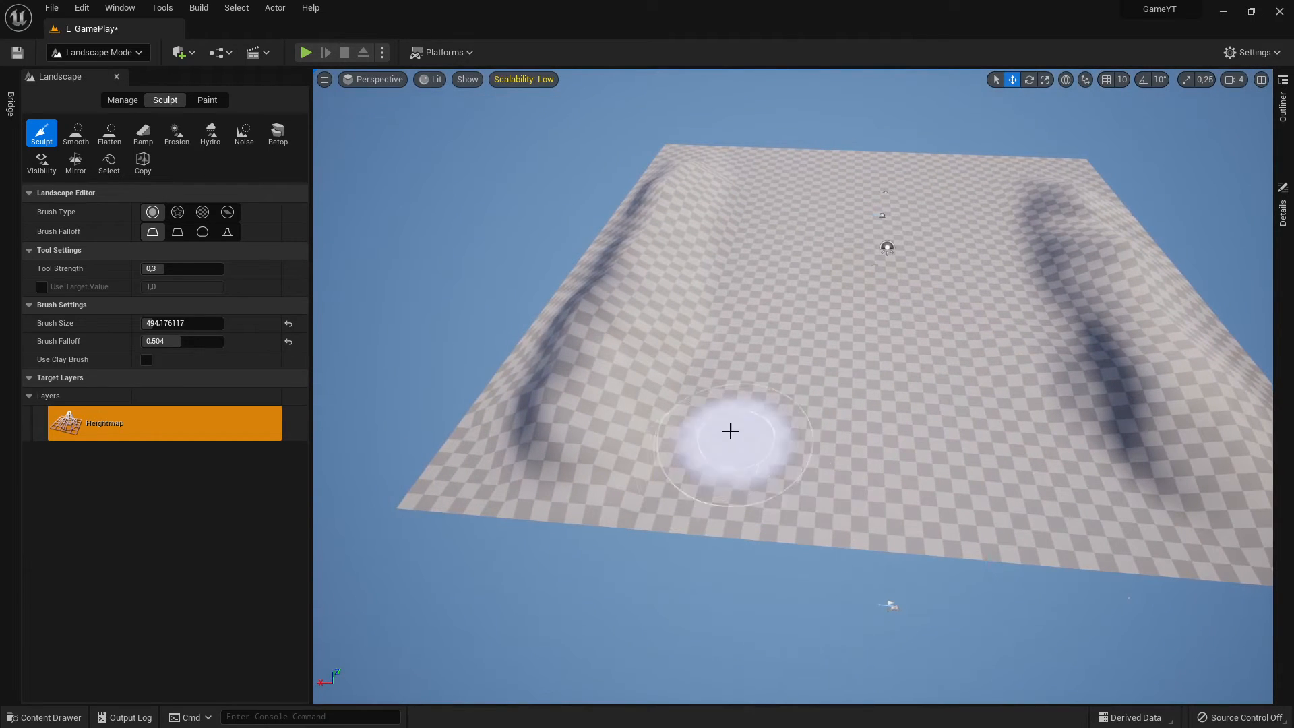
right_click(771, 446)
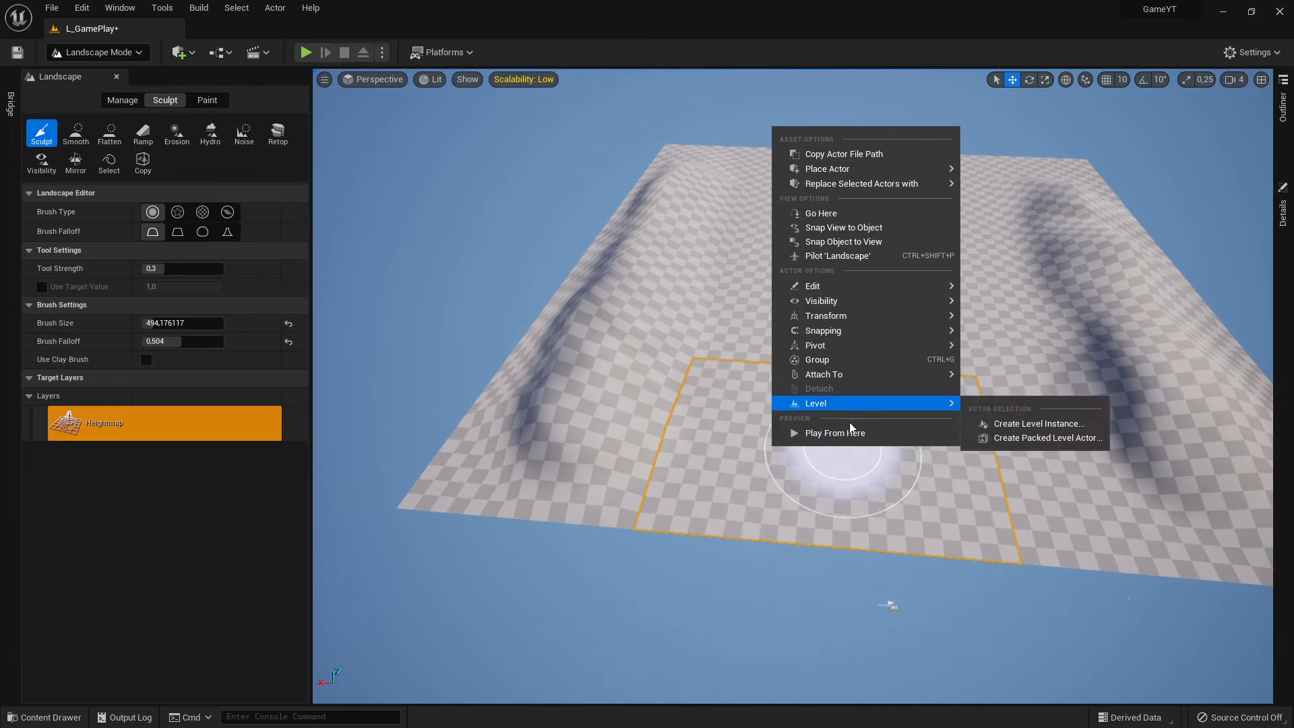
click(842, 438)
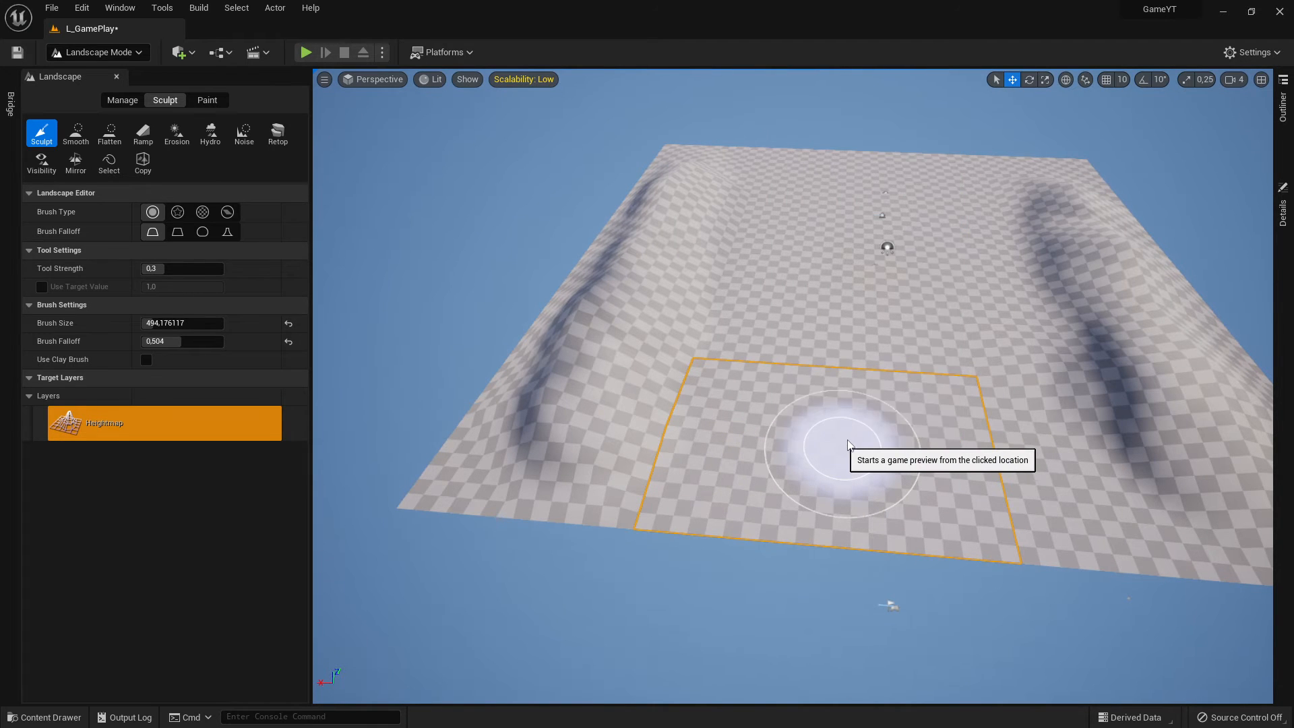
key(w)
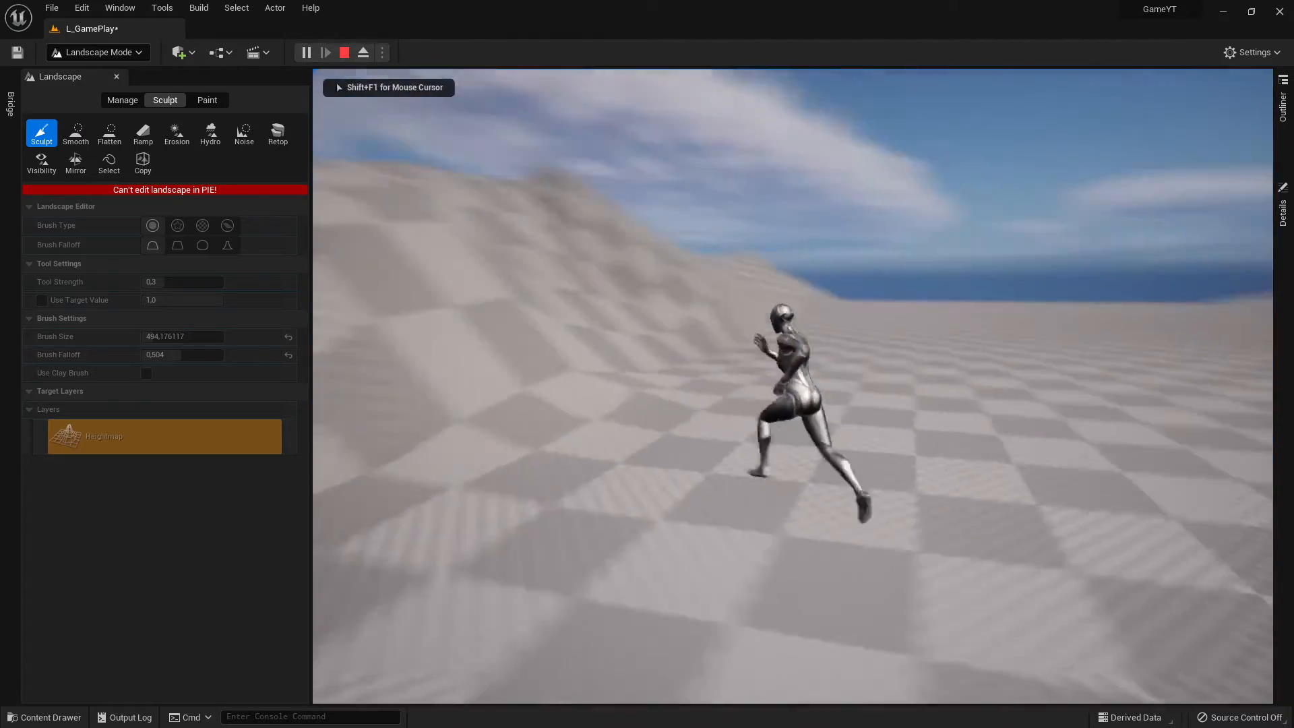
key(w)
key(w)
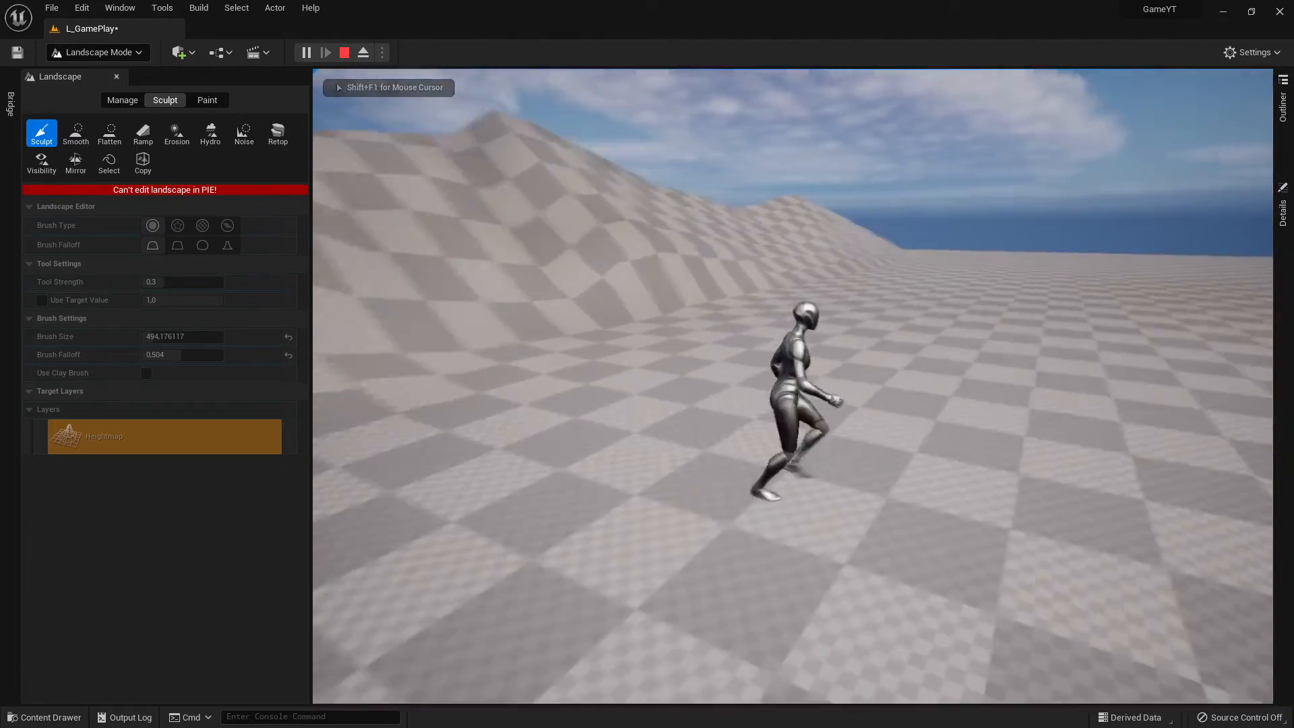
key(w)
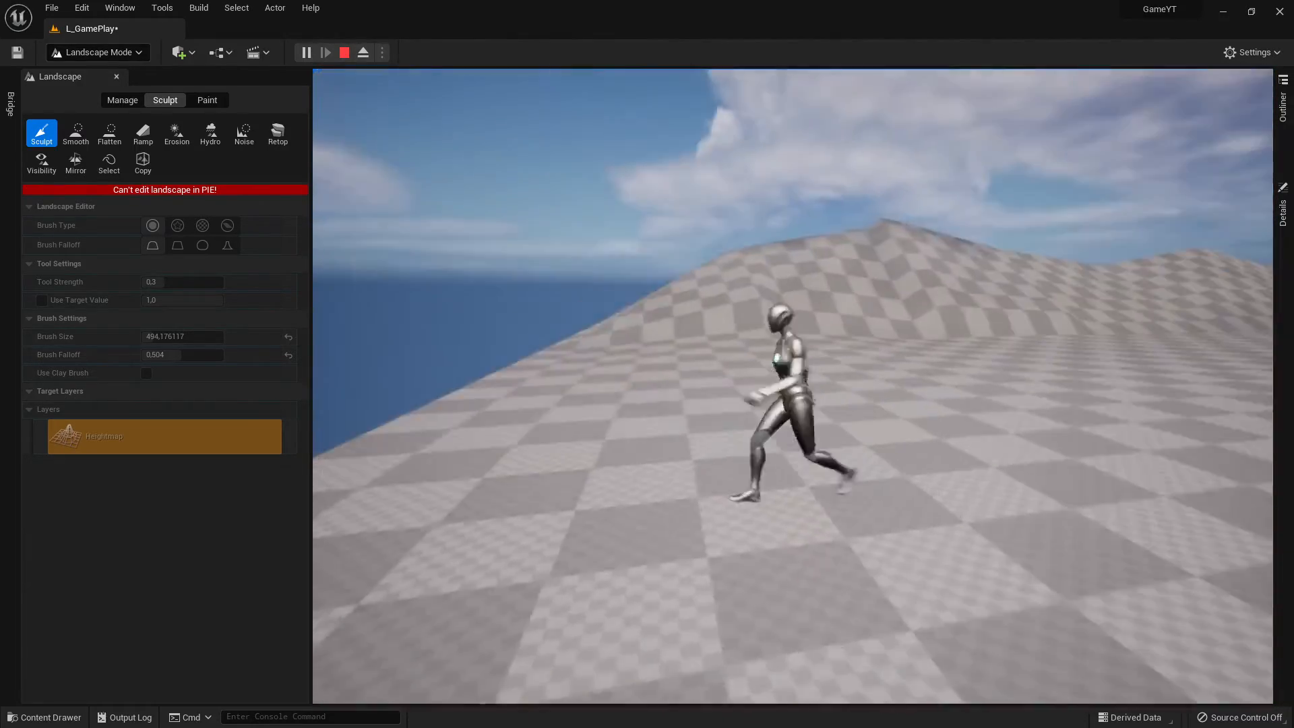
key(w)
key(d)
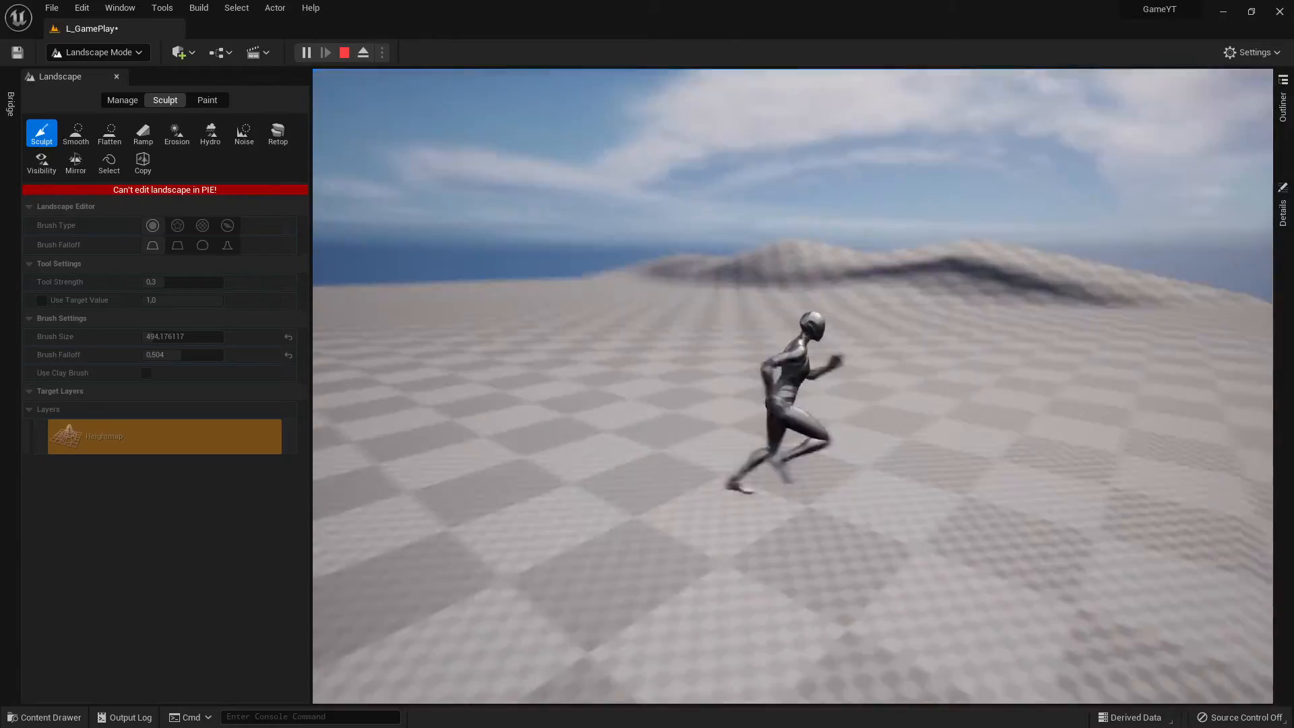
key(w)
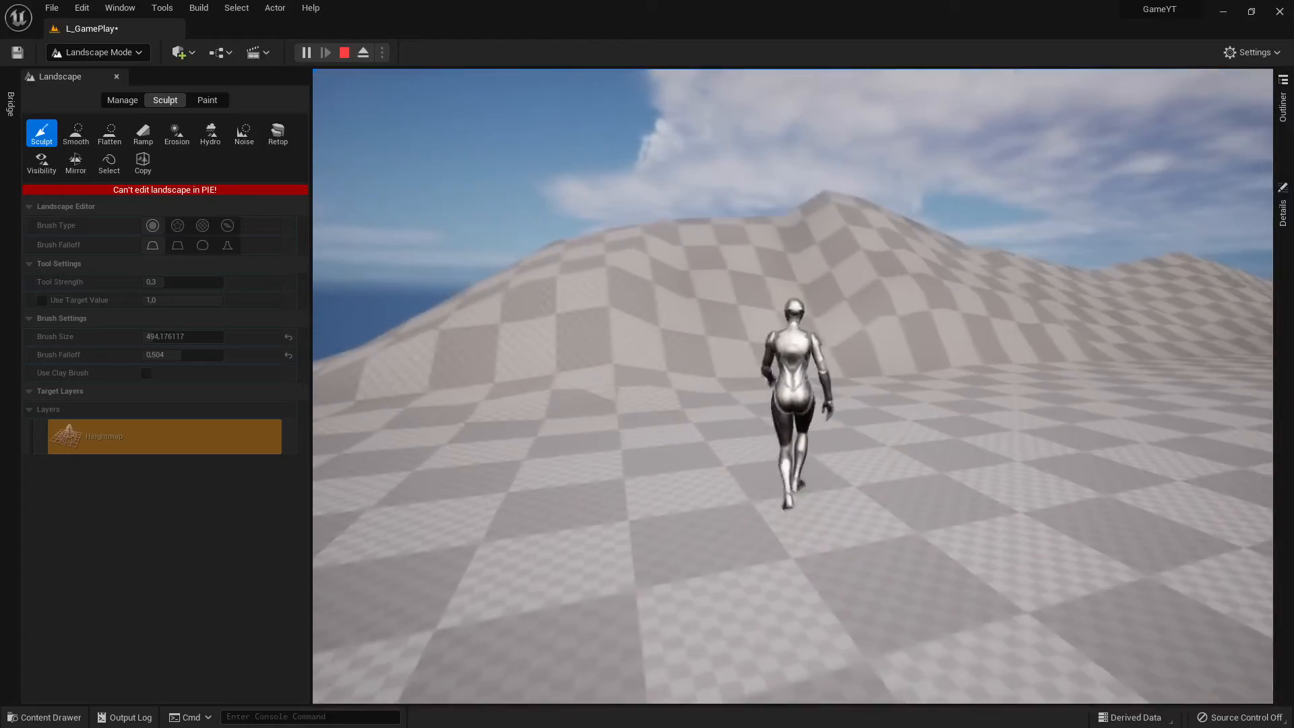
key(d)
key(w)
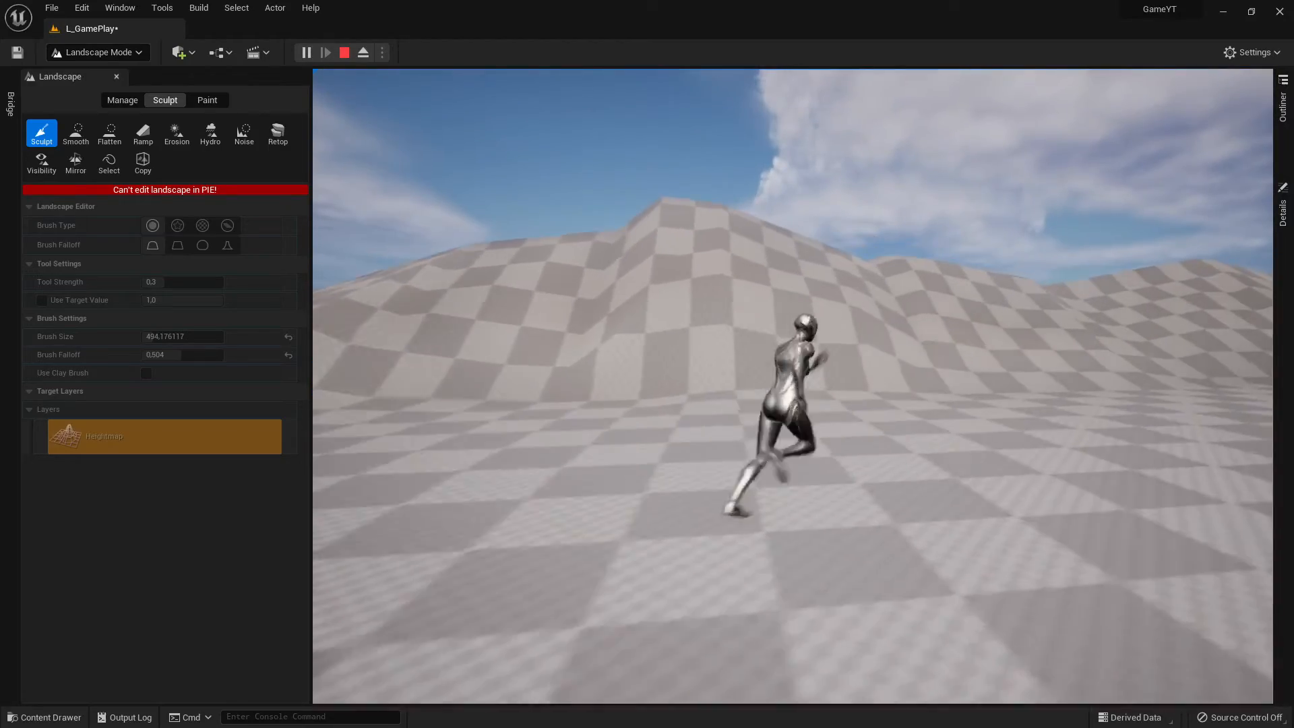
key(d)
key(w)
key(a)
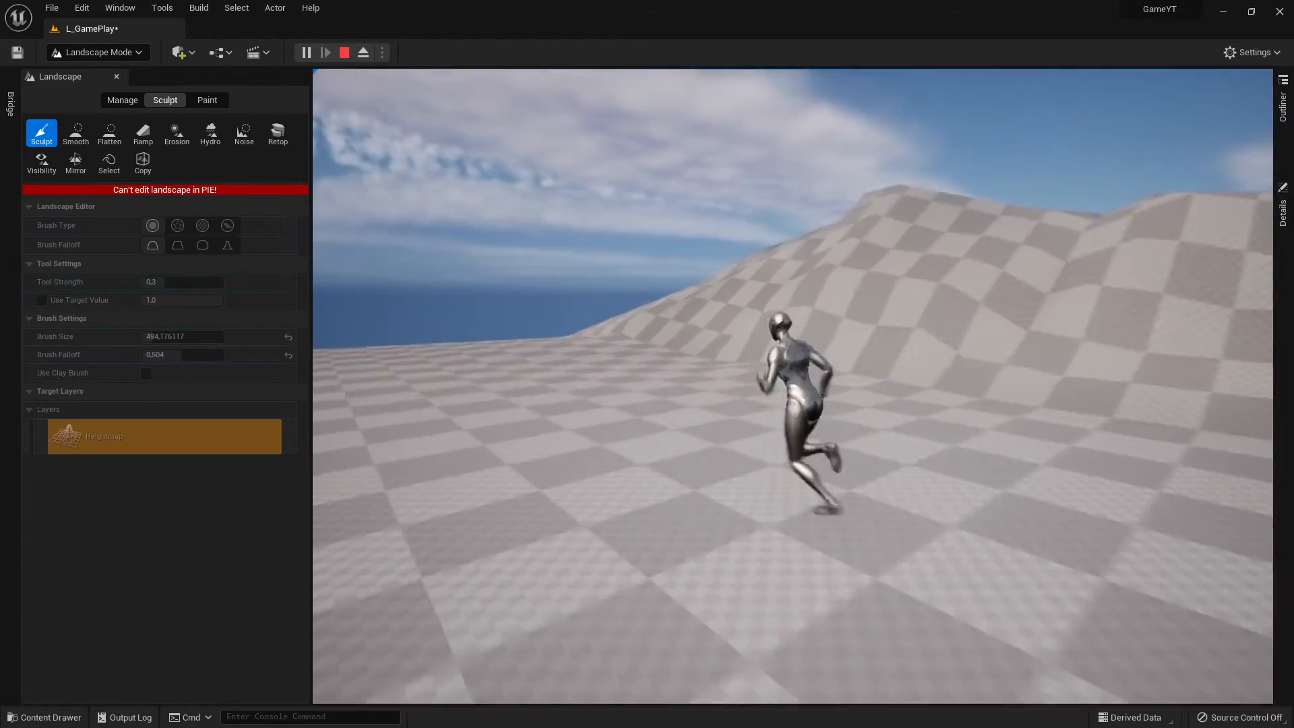
key(s)
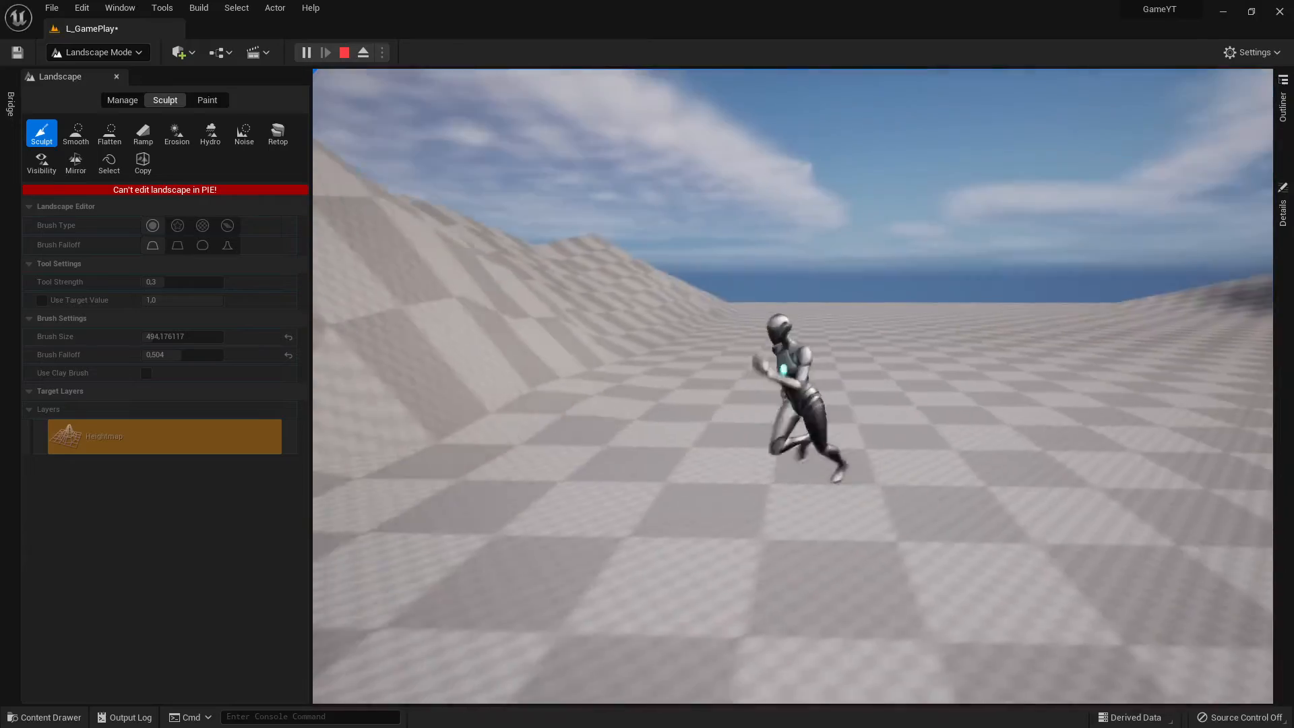
key(d)
key(w)
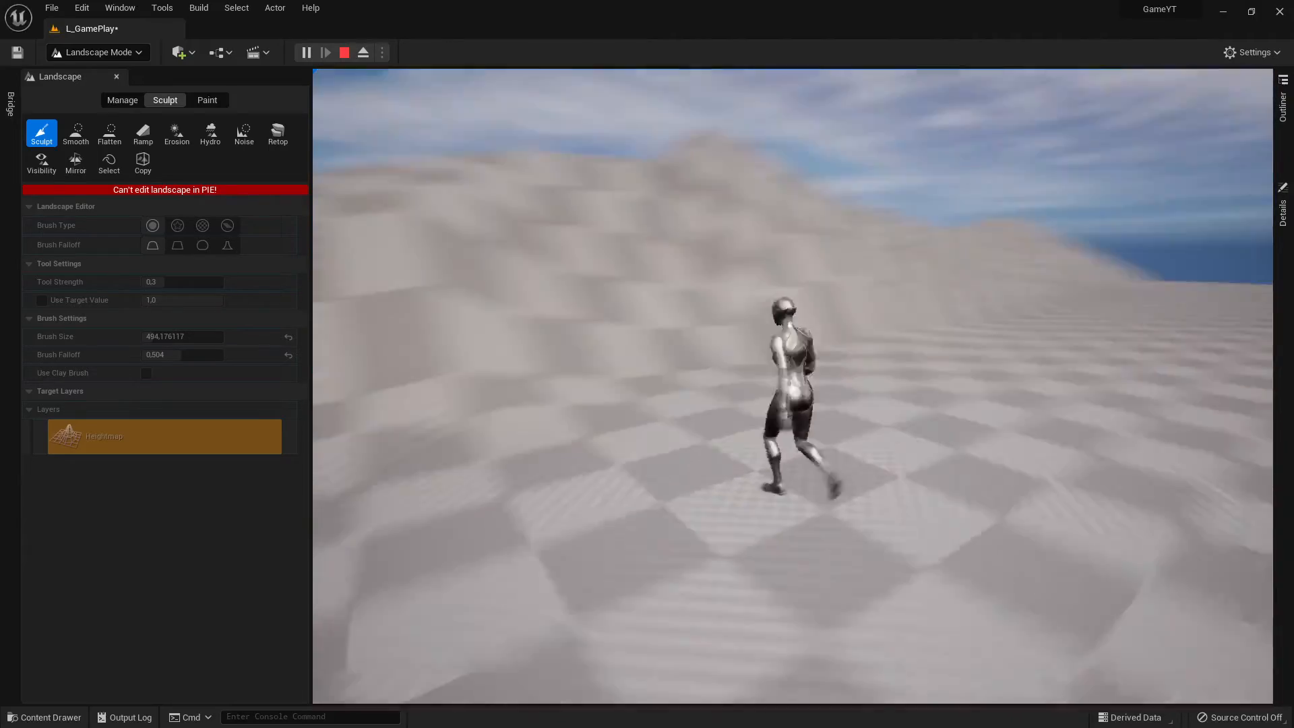
key(d)
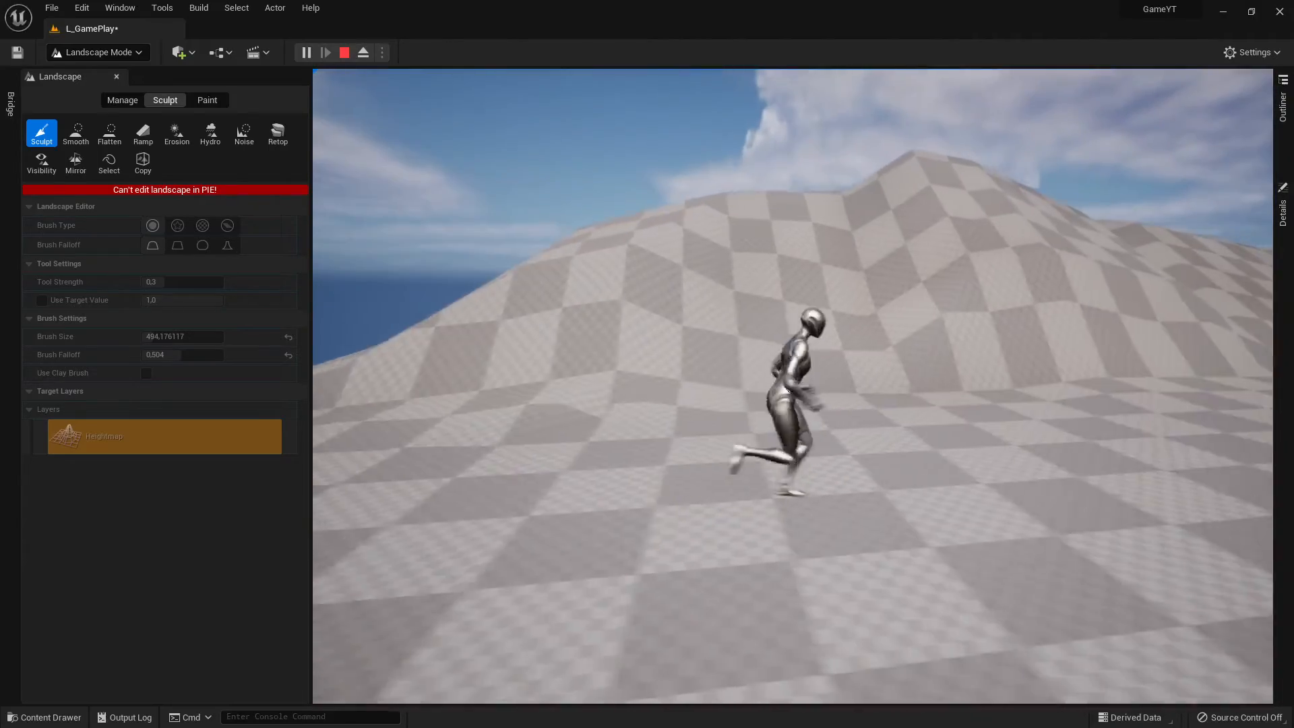
key(Escape)
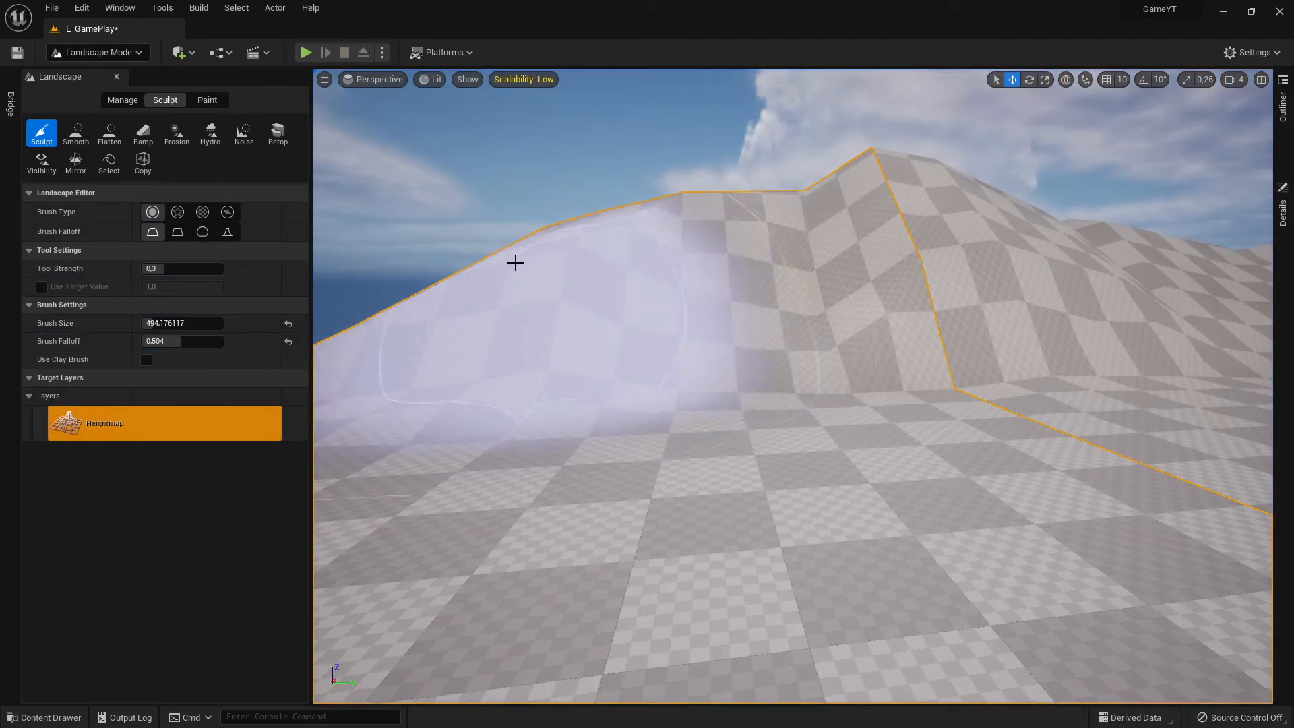
Step: Return to Select mode and set the landscape's Max LODLevel to 0
click(105, 54)
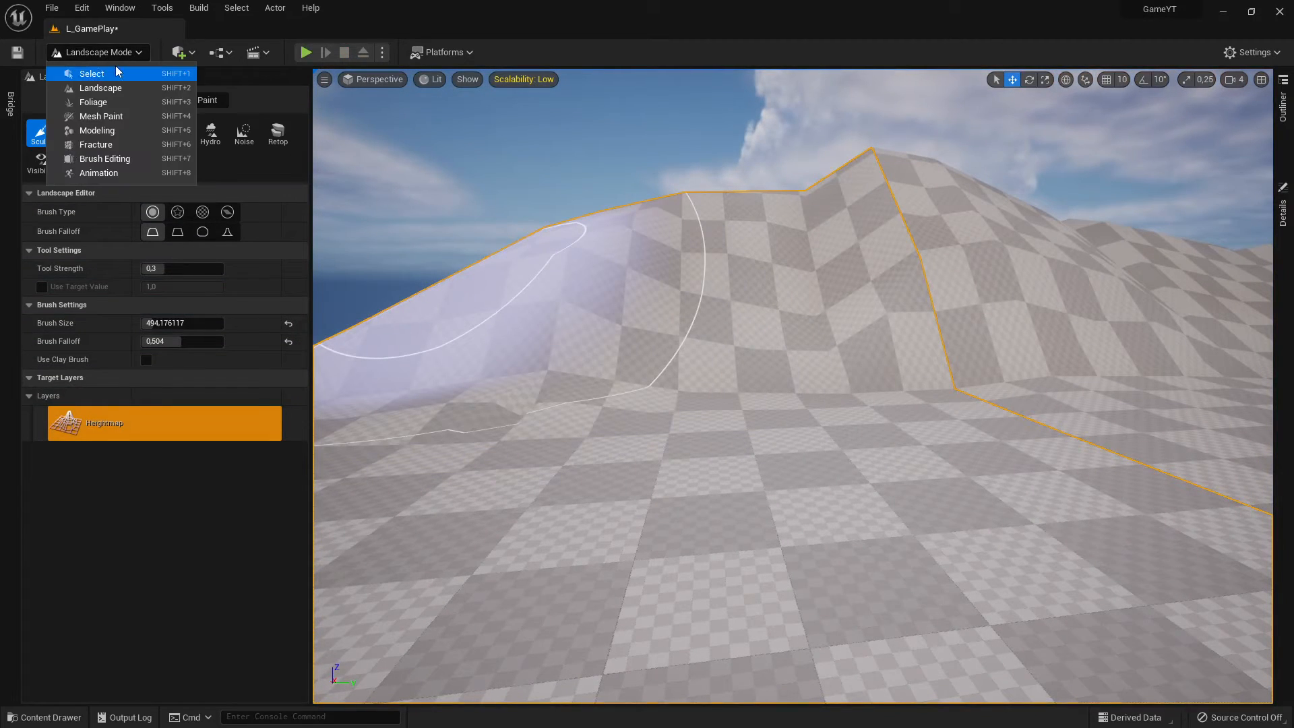
click(87, 75)
right_drag(405, 222, 715, 243)
mouse_move(517, 297)
right_down()
mouse_move(627, 304)
mouse_move(519, 296)
right_up()
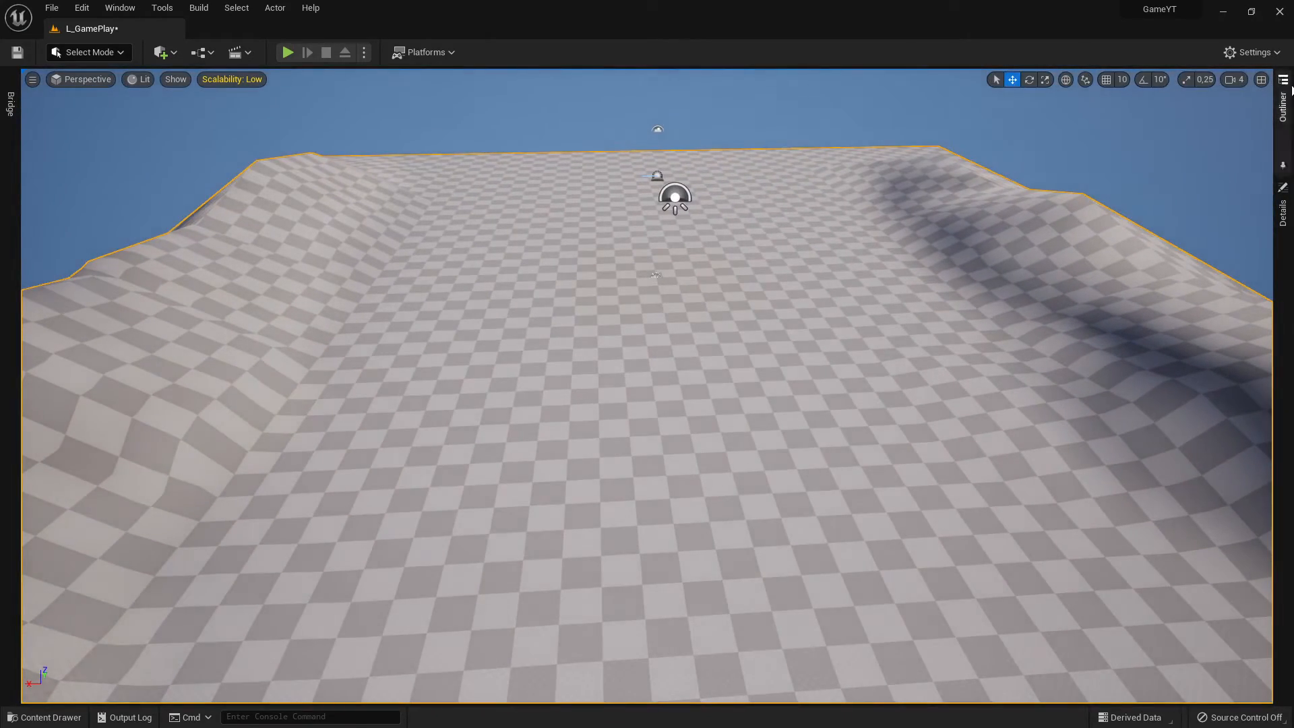
click(1284, 189)
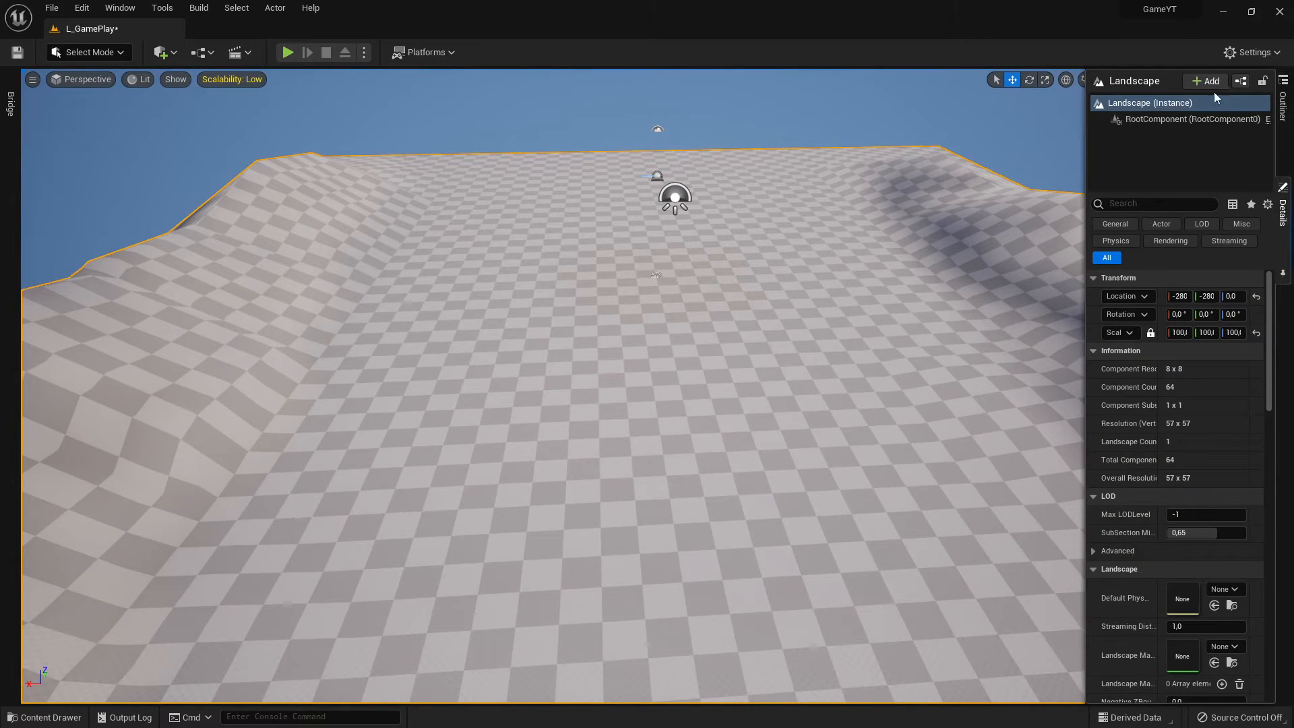
click(1163, 169)
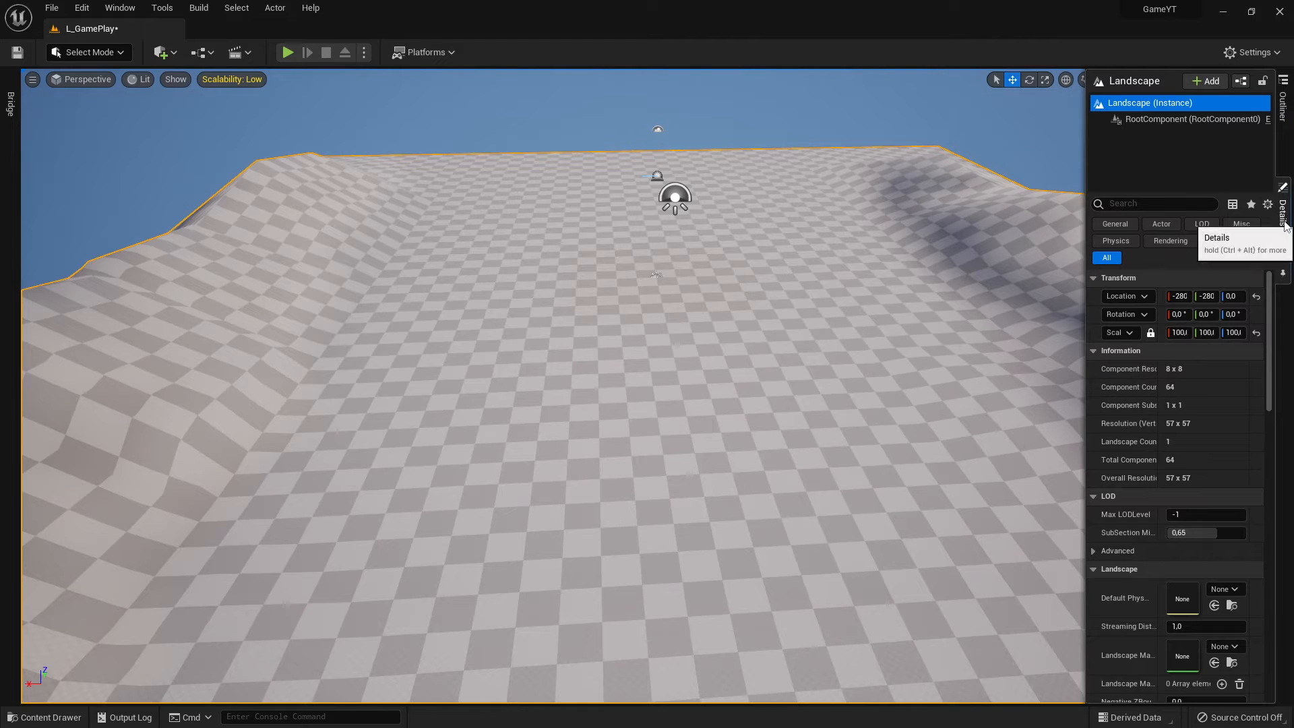
scroll(1200, 405, down, 2)
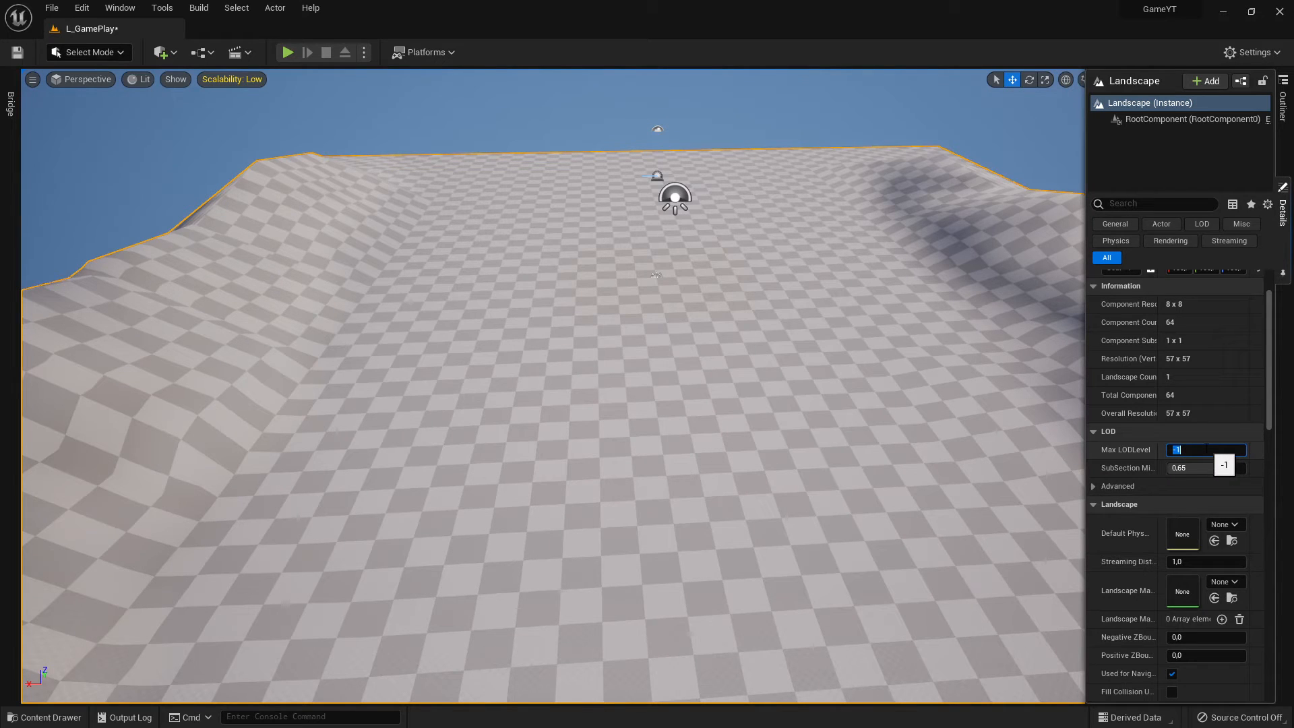
key(Return)
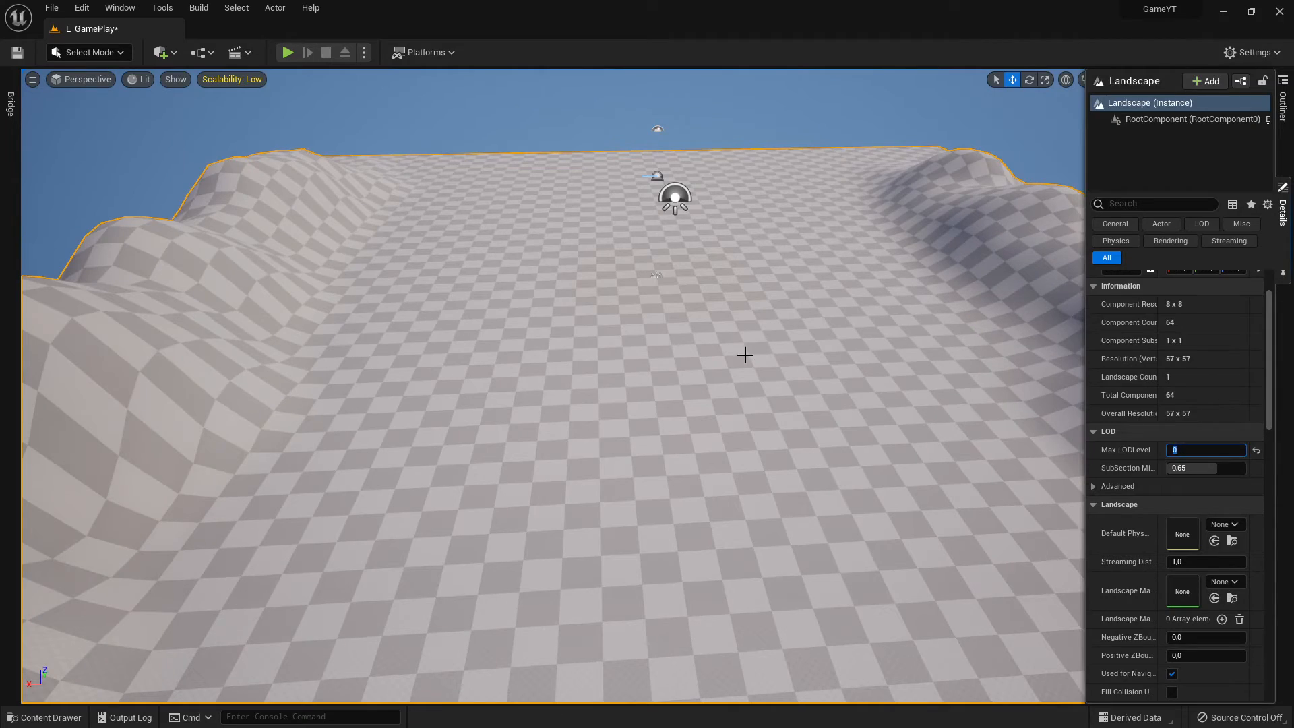
Step: Play the level from the flat ground near the landscape's corner, run the character around the hills, and end the preview
right_drag(744, 358, 817, 422)
right_click(818, 422)
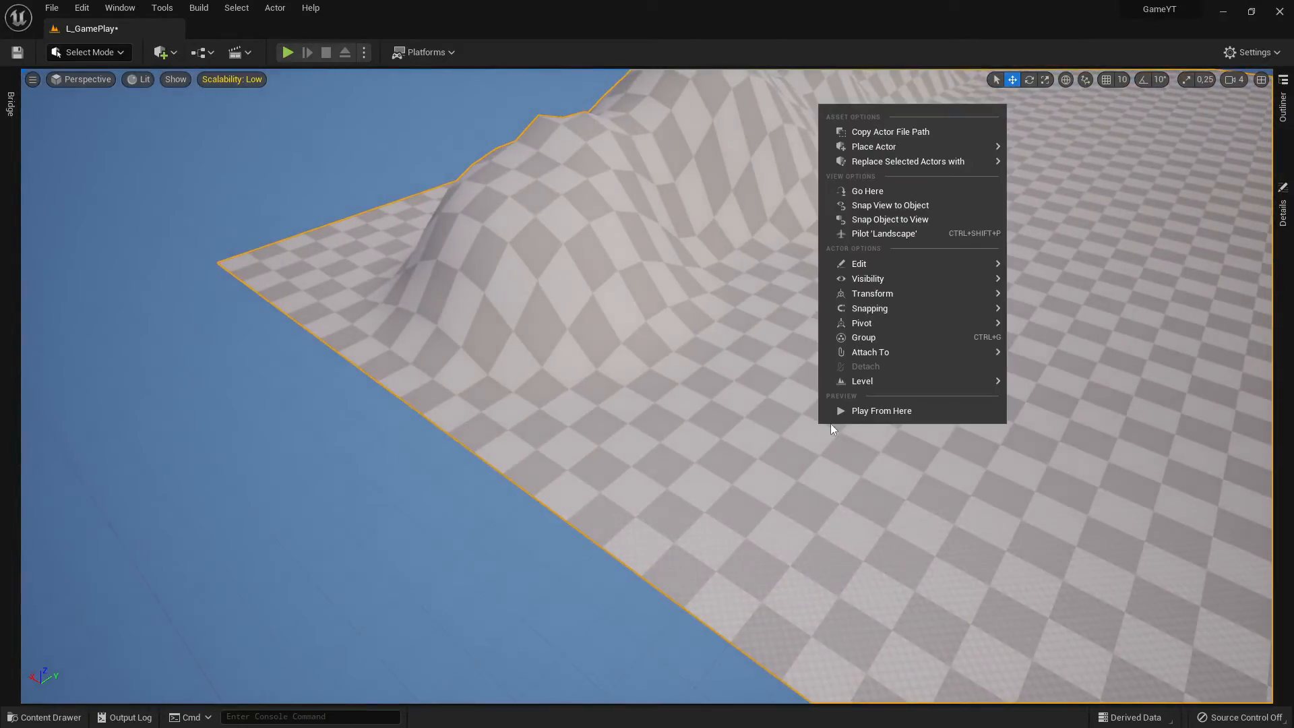
click(870, 412)
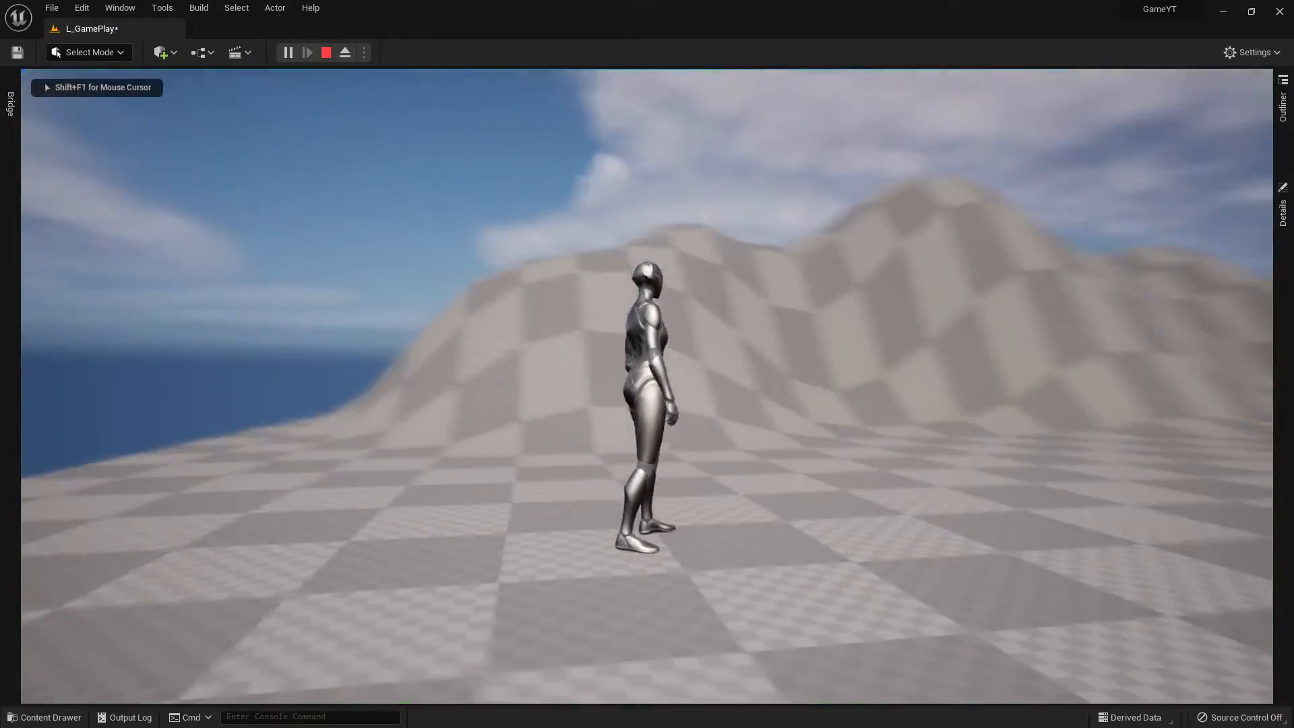
key(w)
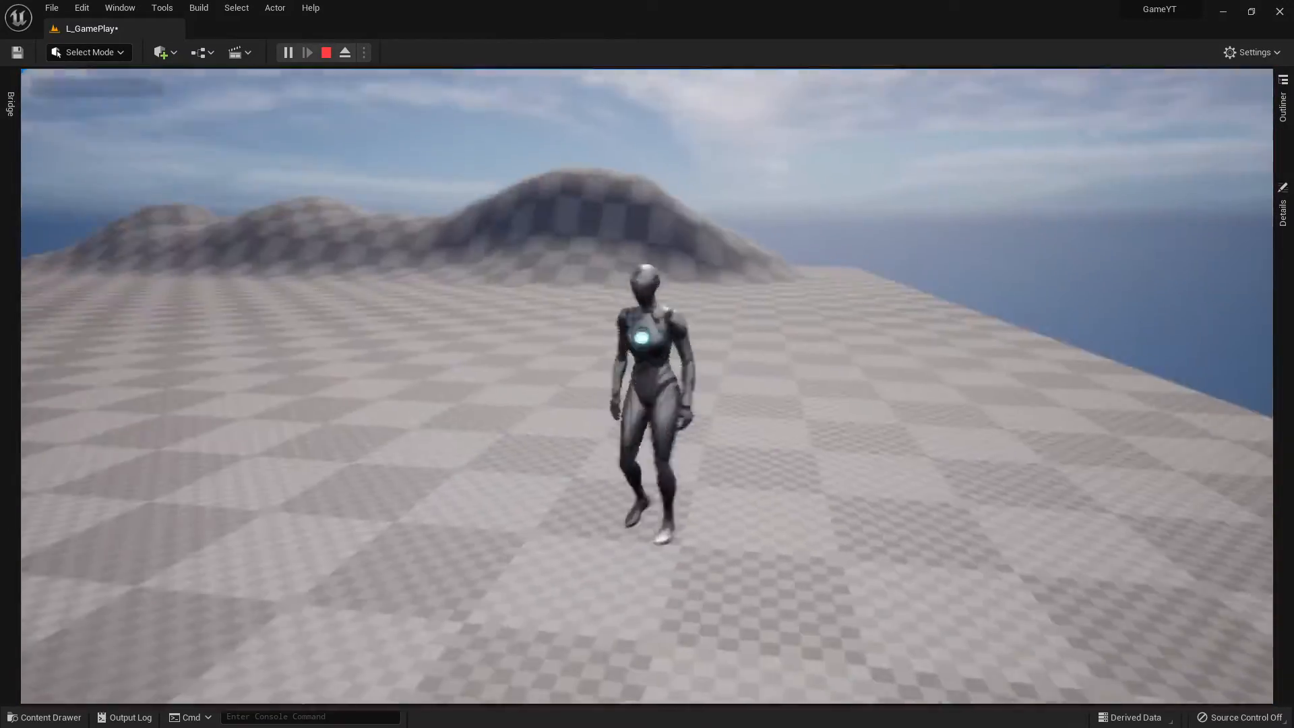
key(Escape)
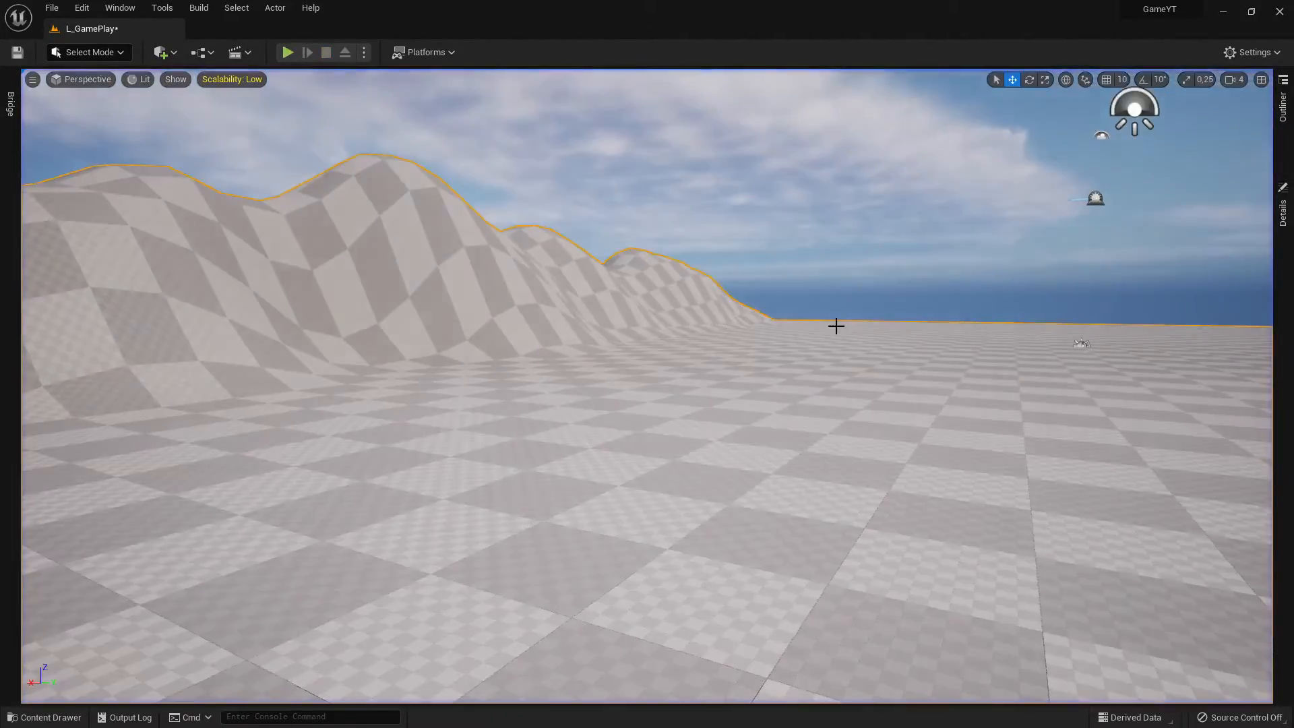
Step: Switch from Select mode back to Landscape mode to resume sculpting the terrain
right_drag(834, 325, 916, 350)
key(s)
right_drag(822, 395, 816, 322)
key(w)
key(s)
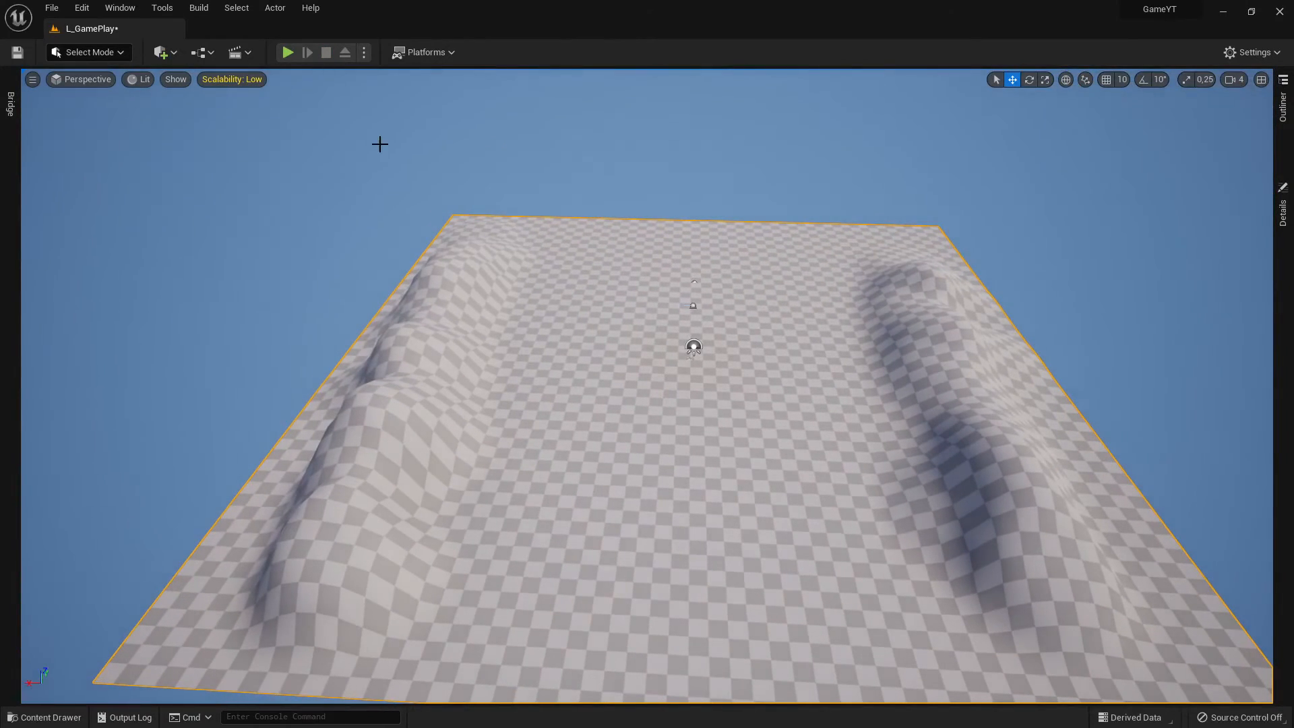
click(81, 52)
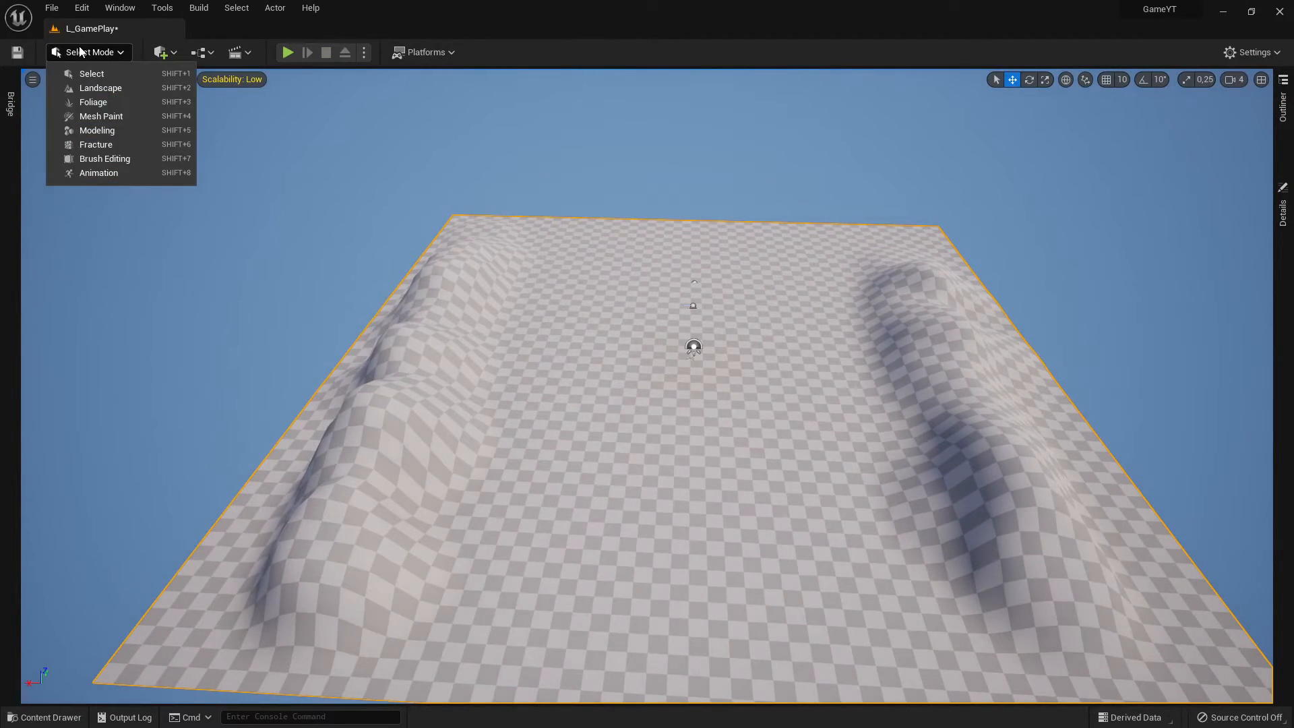
click(108, 89)
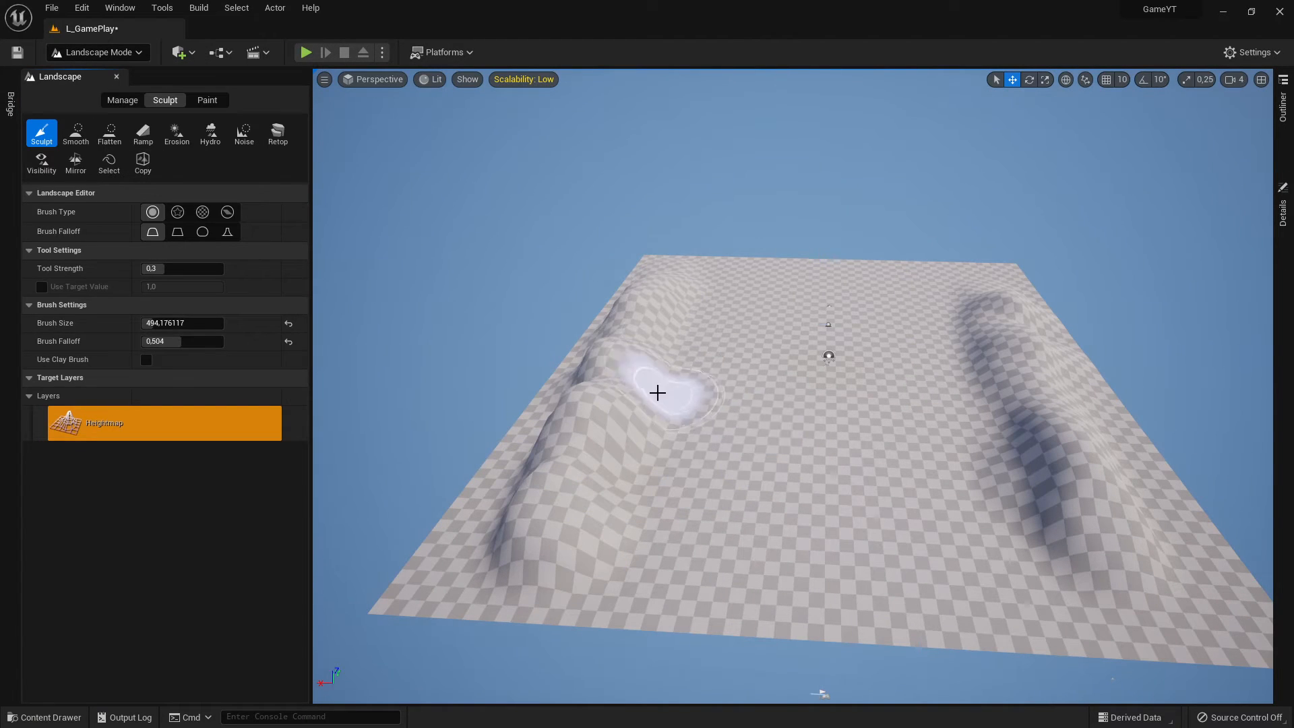
Step: Sculpt both ridges higher and extend them to the landscape's far corners, keeping the ground between them flat
mouse_move(664, 367)
right_down()
mouse_move(727, 357)
mouse_move(674, 367)
mouse_move(725, 374)
mouse_move(731, 290)
mouse_move(725, 364)
right_up()
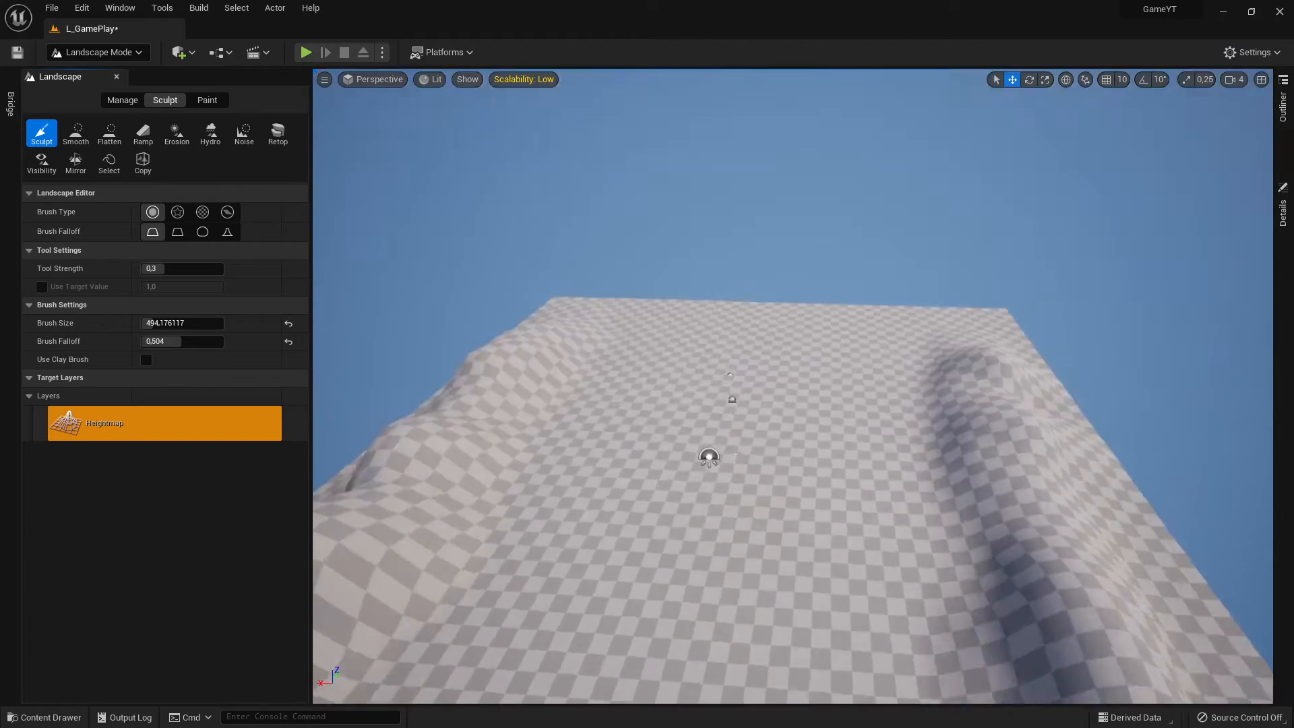
scroll(709, 457, down, 10)
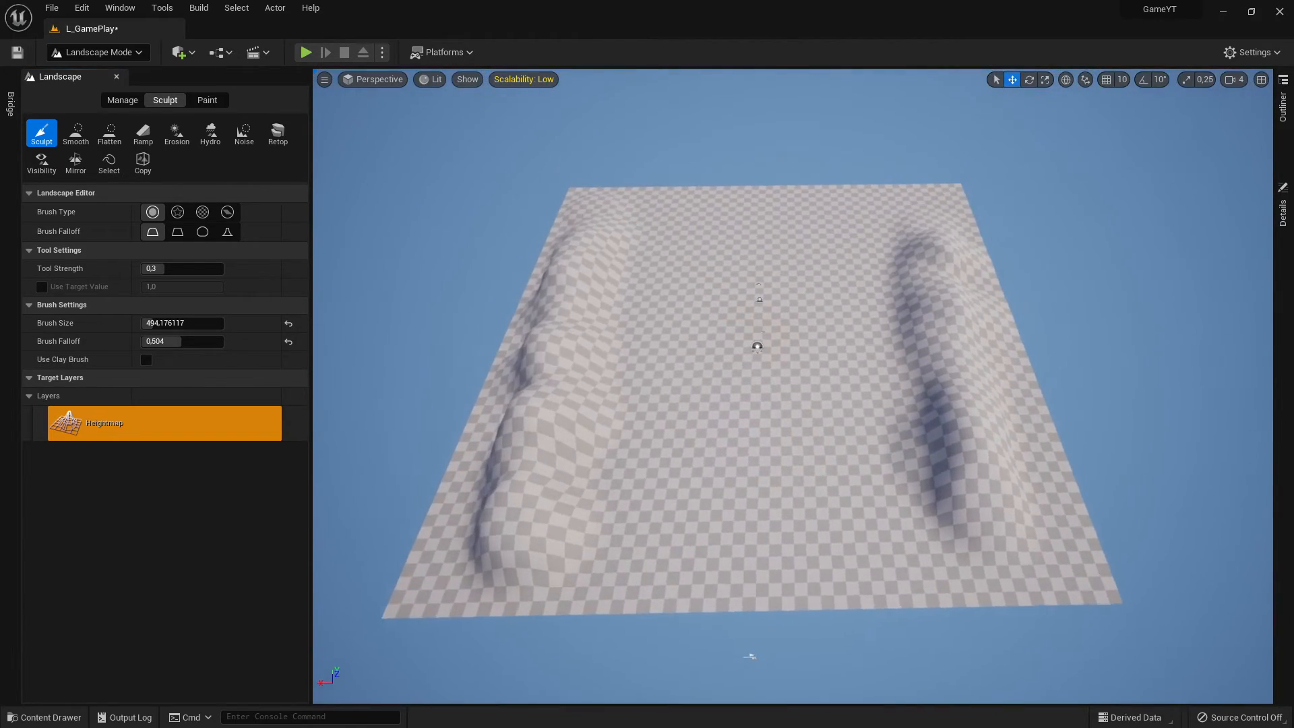
mouse_move(709, 457)
right_down()
mouse_move(728, 428)
mouse_move(729, 452)
mouse_move(709, 456)
right_up()
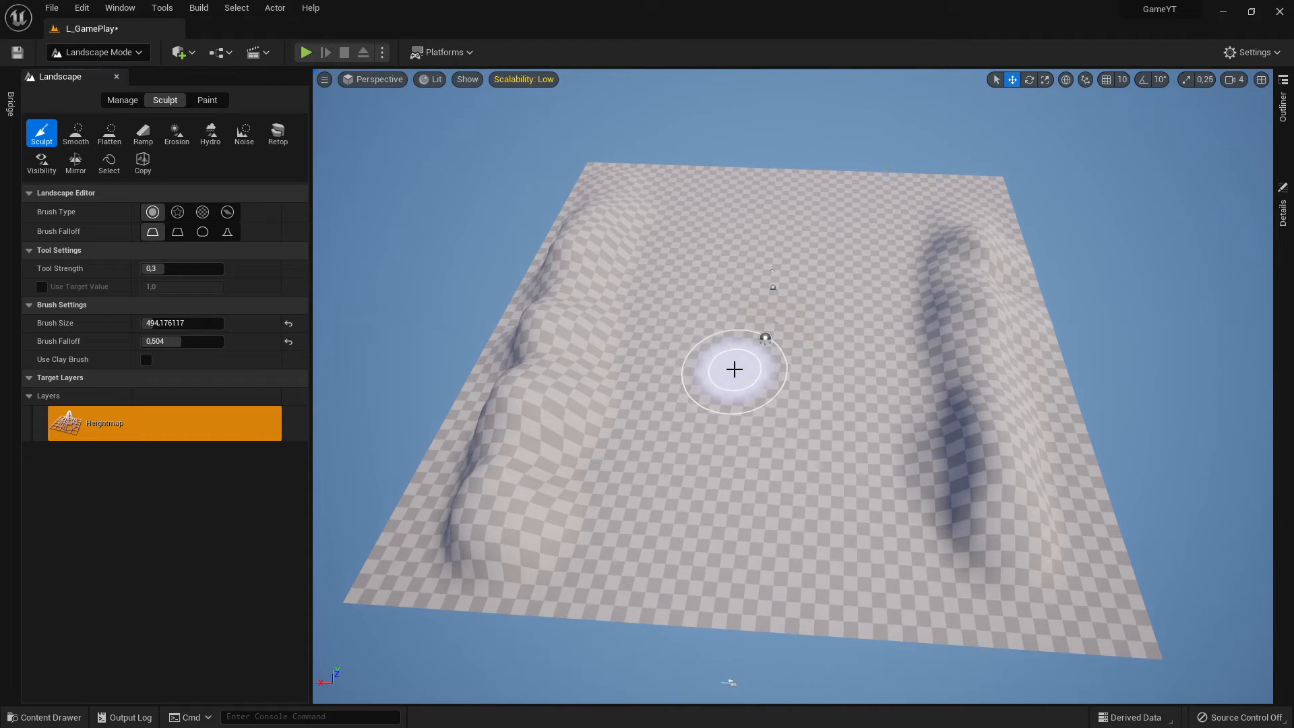
mouse_move(734, 375)
right_down()
mouse_move(700, 350)
mouse_move(680, 307)
right_up()
mouse_move(857, 291)
mouse_down()
mouse_move(572, 338)
mouse_move(973, 260)
mouse_move(1082, 258)
mouse_move(1065, 252)
mouse_up()
right_drag(1064, 252, 990, 317)
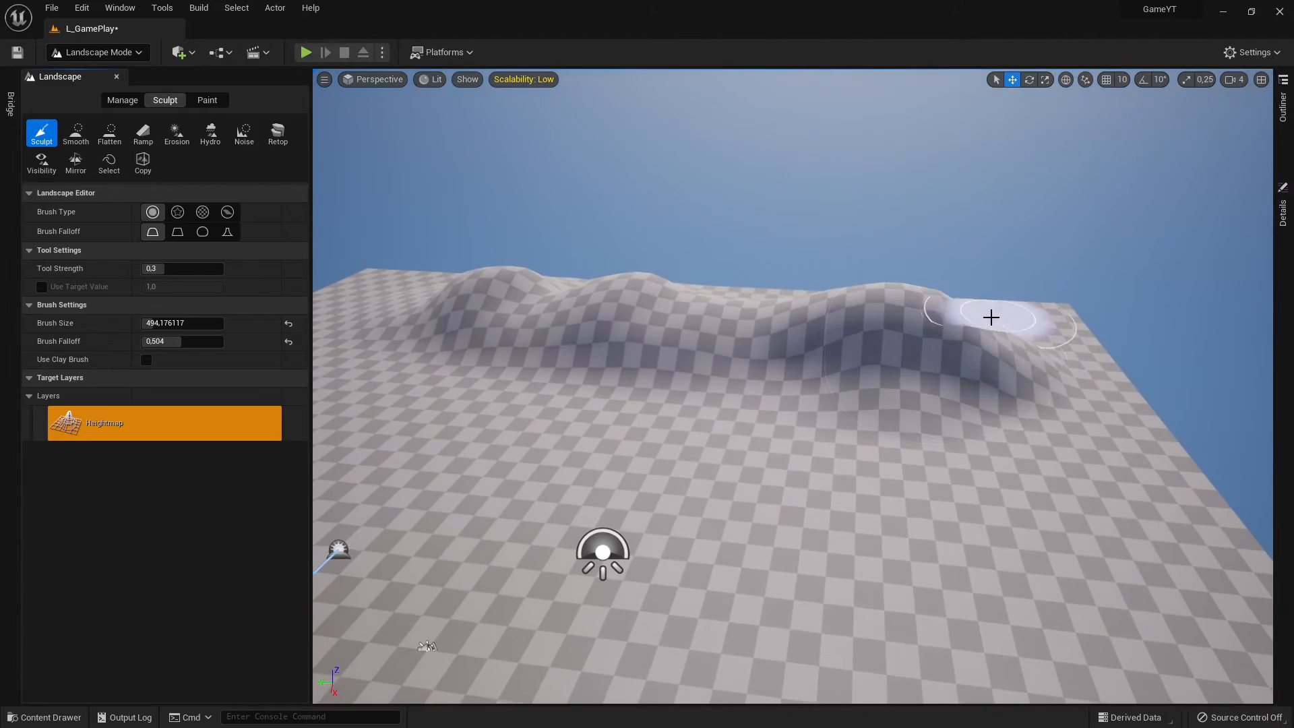
drag(569, 296, 443, 284)
mouse_move(443, 284)
right_down()
mouse_move(593, 319)
mouse_move(553, 316)
mouse_move(445, 299)
mouse_move(654, 310)
mouse_move(585, 328)
right_up()
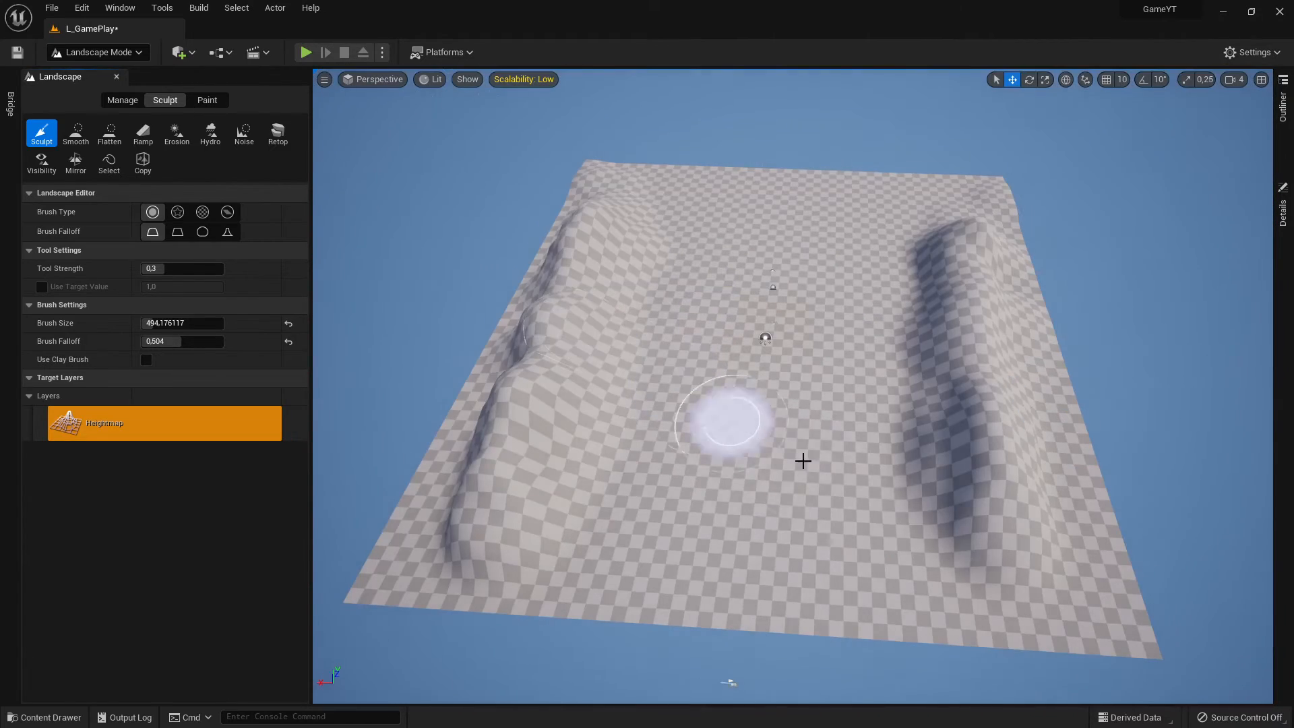
Step: Play the level from the flat ground between the raised ridges, run the character through the valley, and end the preview
right_drag(759, 329, 627, 320)
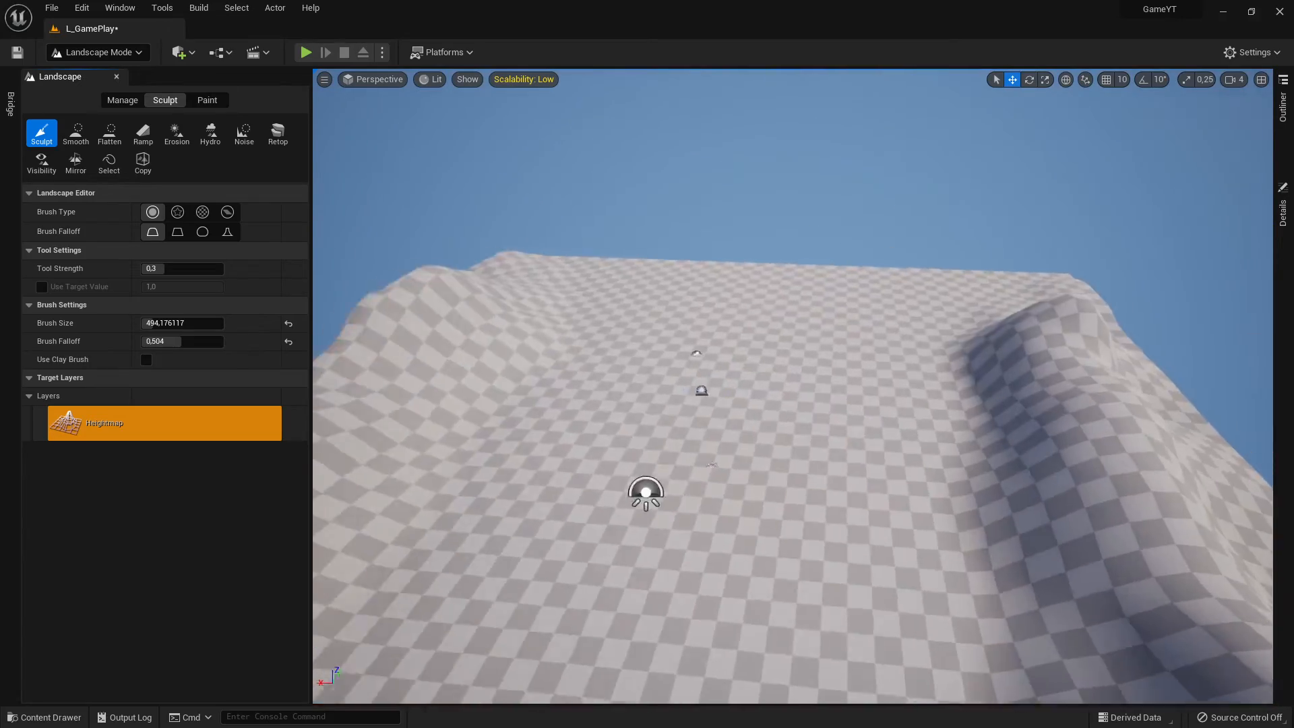
right_drag(792, 386, 593, 350)
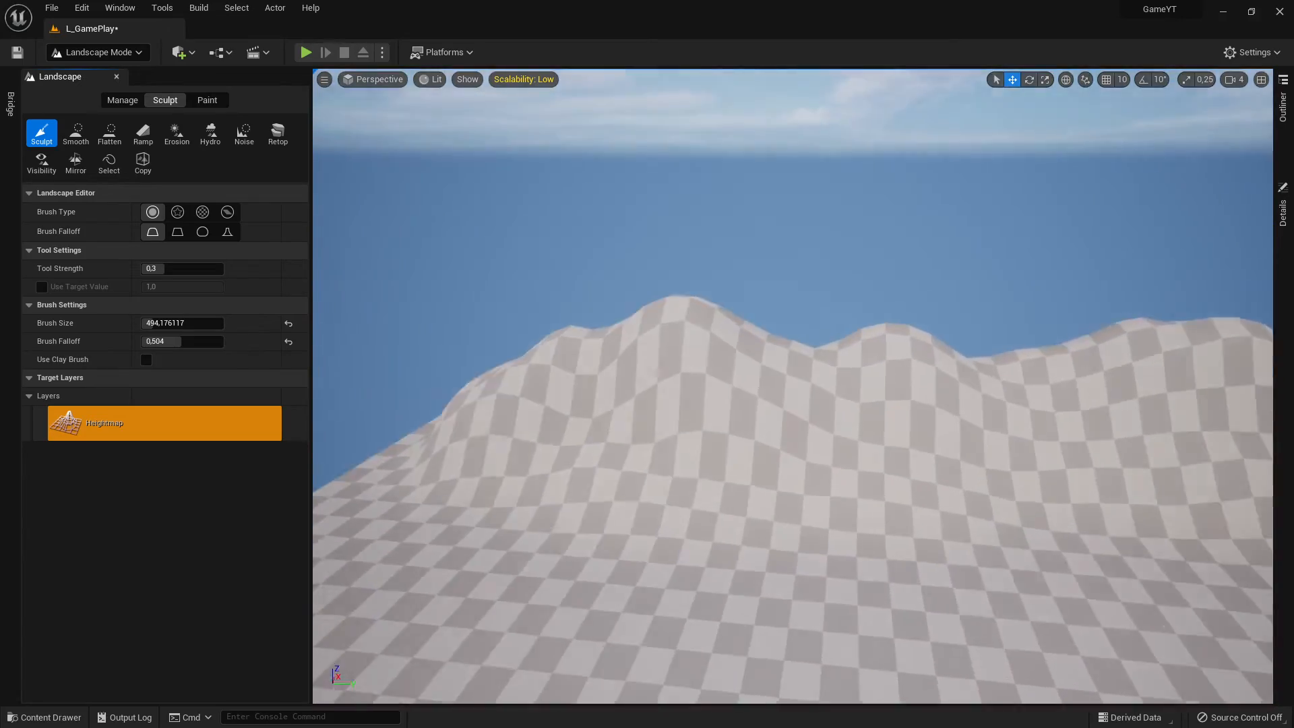
right_drag(793, 386, 1091, 317)
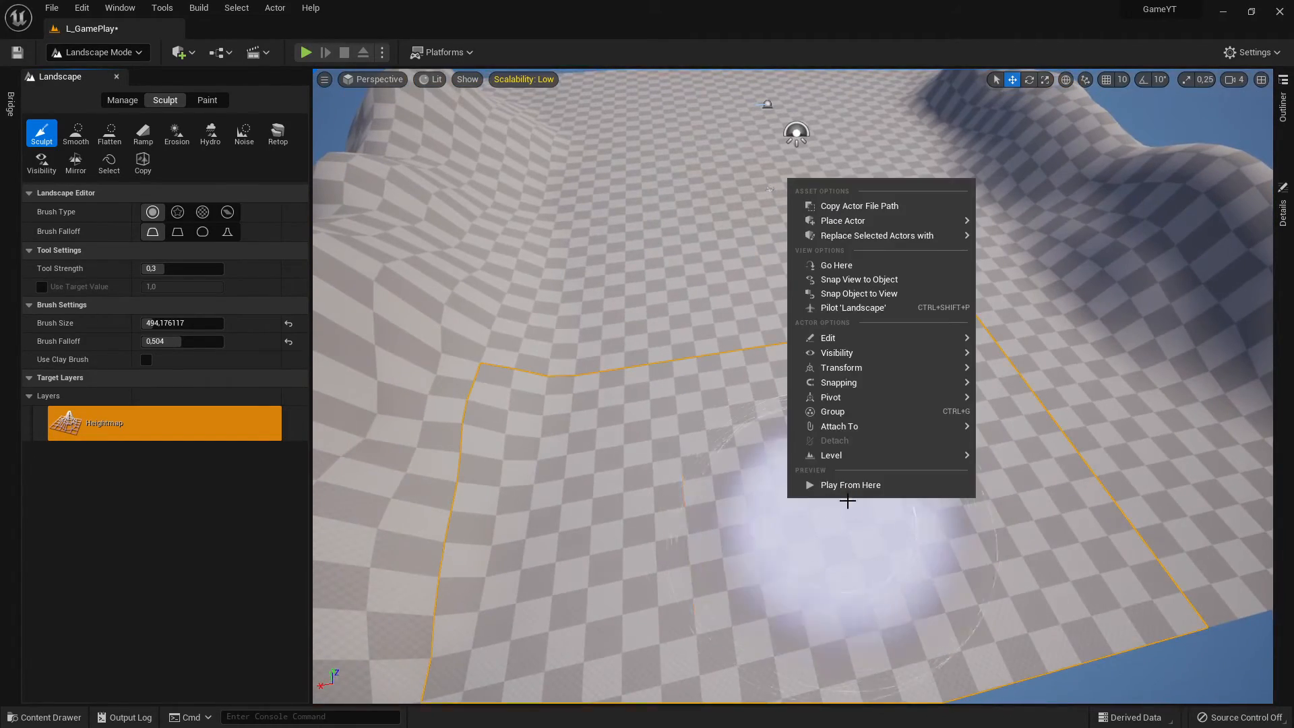
click(842, 485)
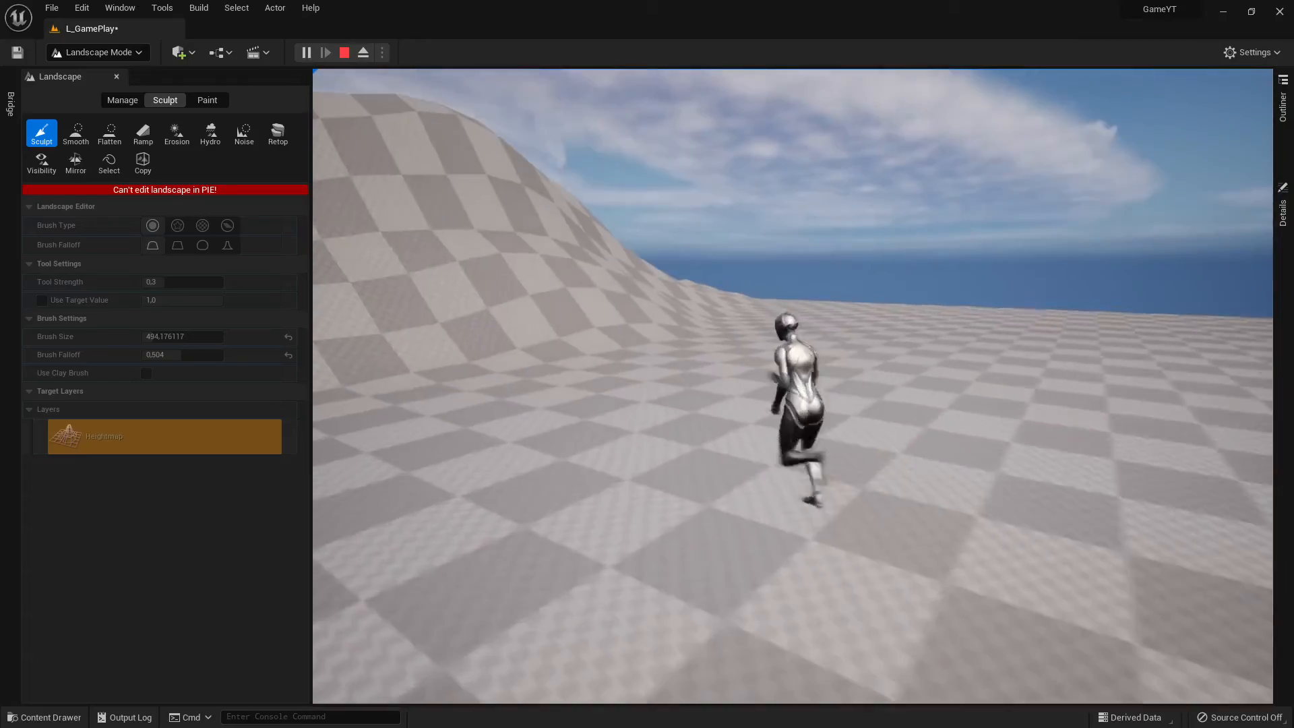
key(Escape)
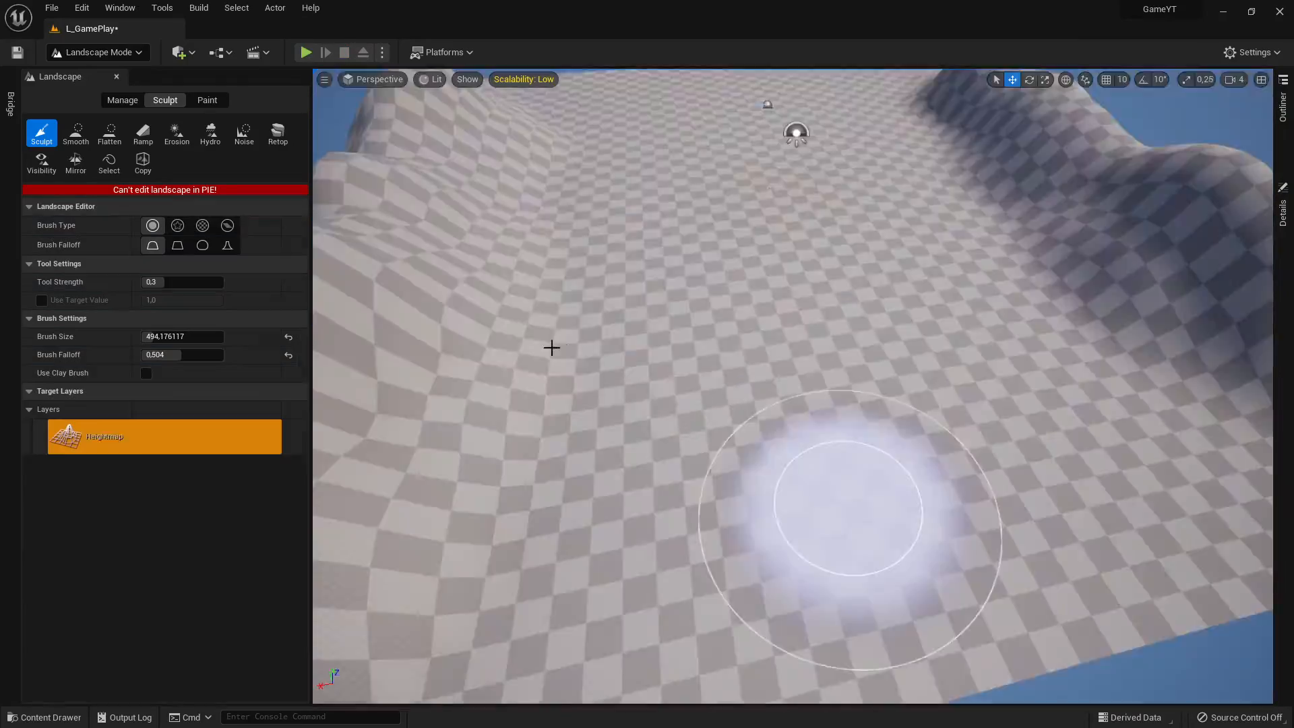
Step: Add several rows of landscape components along the open edge beyond the ridges' far ends, with a brush size of 1
mouse_move(552, 349)
right_down()
mouse_move(539, 270)
mouse_move(647, 229)
mouse_move(552, 215)
mouse_move(907, 515)
mouse_move(716, 491)
mouse_move(881, 497)
mouse_move(776, 426)
right_up()
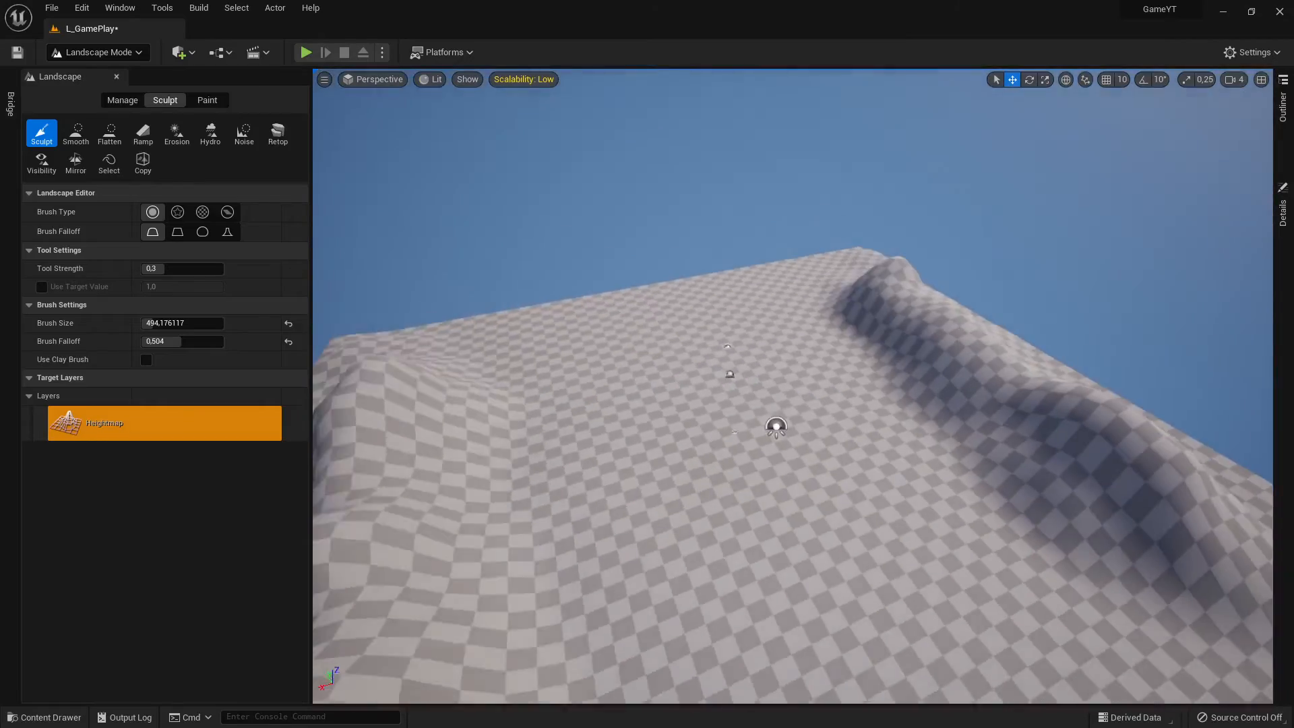
mouse_move(942, 425)
right_down()
mouse_move(621, 366)
mouse_move(863, 312)
mouse_move(1097, 364)
mouse_move(1051, 539)
mouse_move(514, 427)
mouse_move(863, 370)
mouse_move(1236, 470)
mouse_move(1230, 389)
right_up()
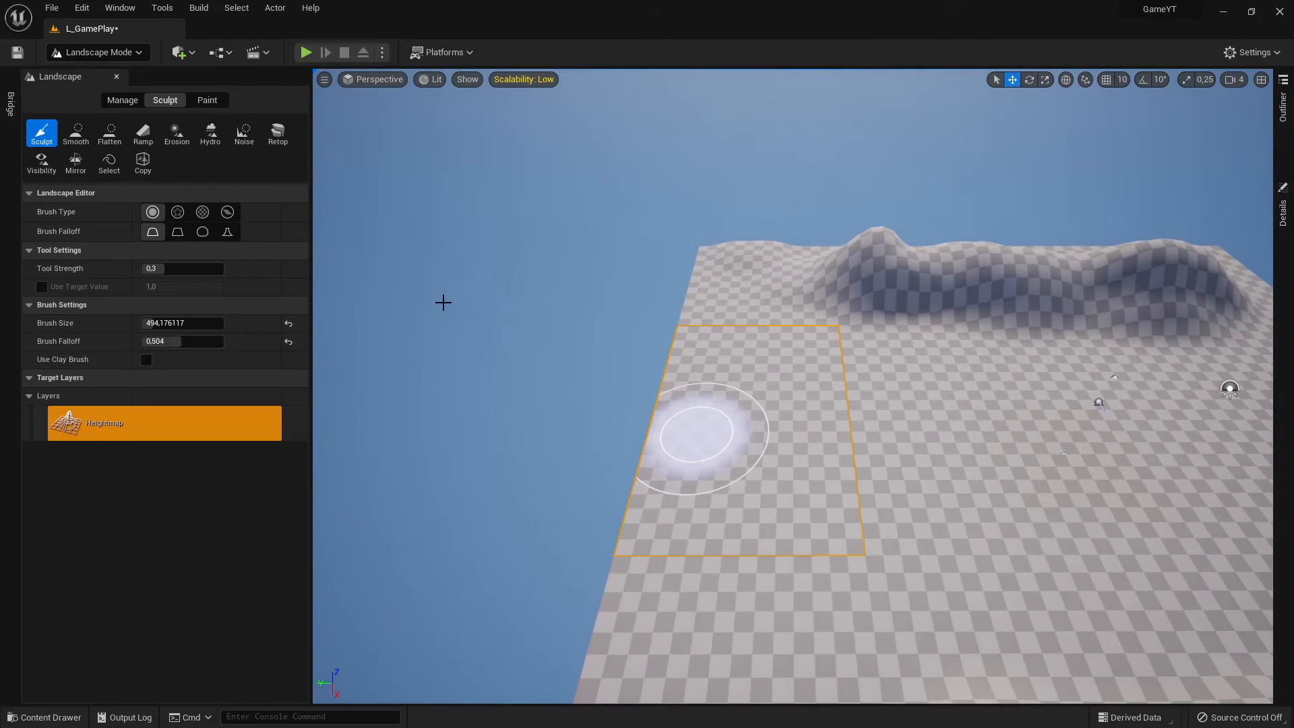
click(120, 100)
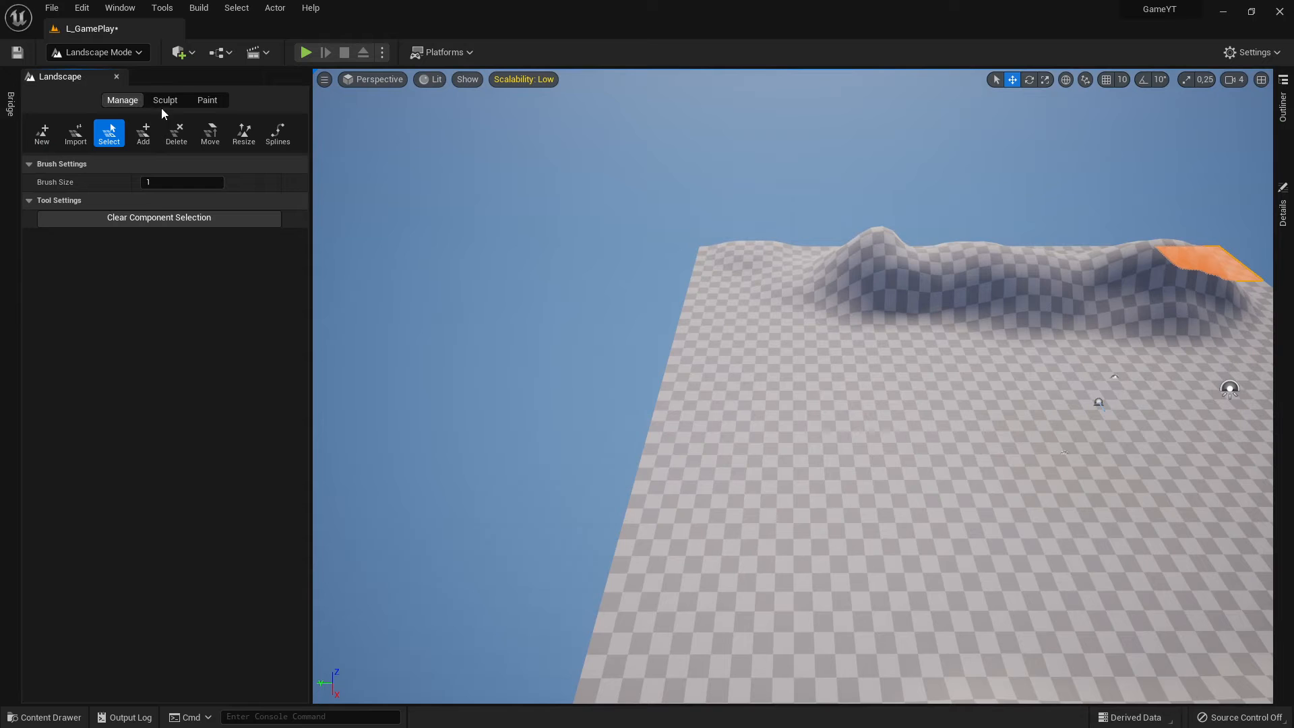
click(143, 134)
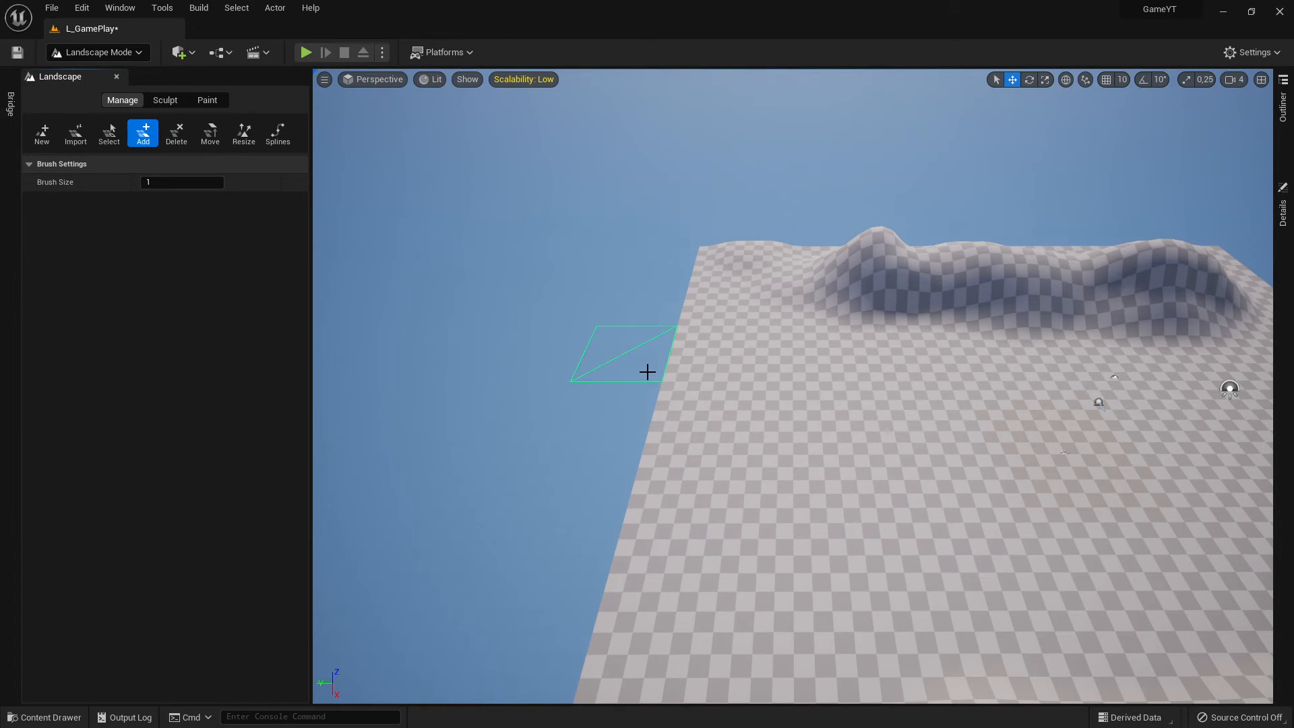
right_drag(647, 370, 682, 396)
key(s)
key(s)
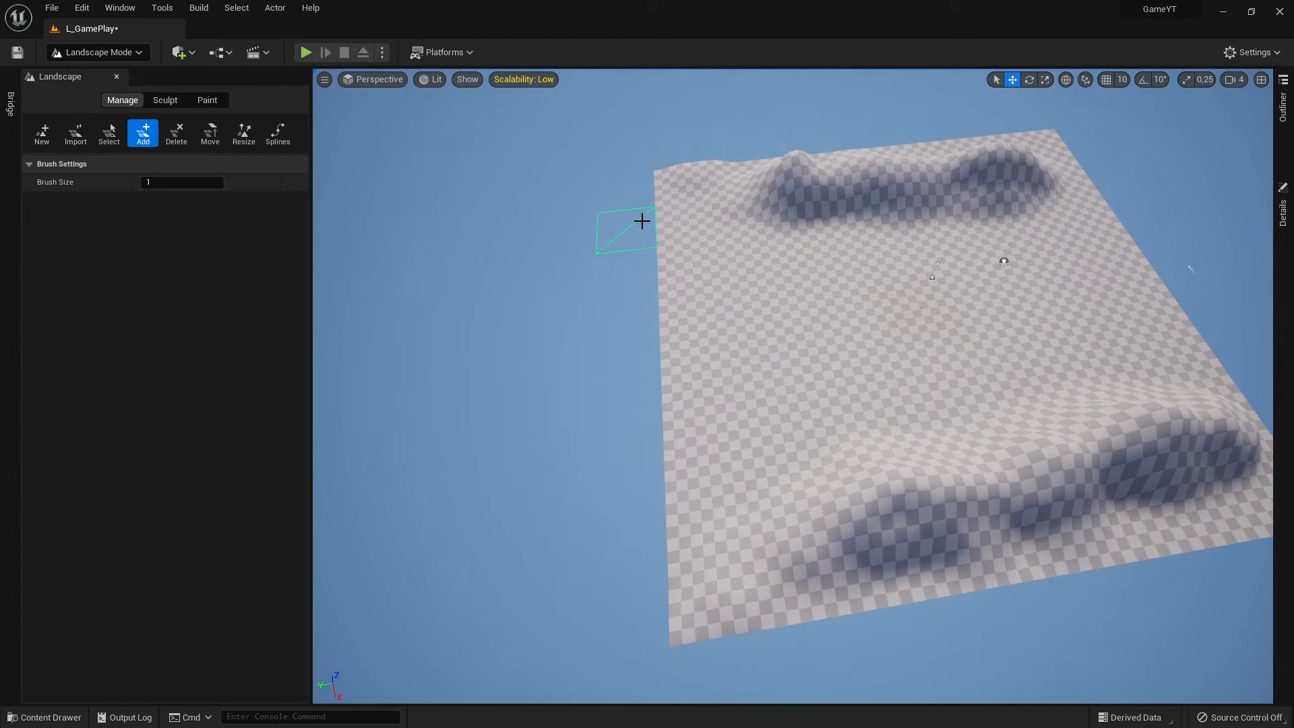
drag(641, 197, 648, 574)
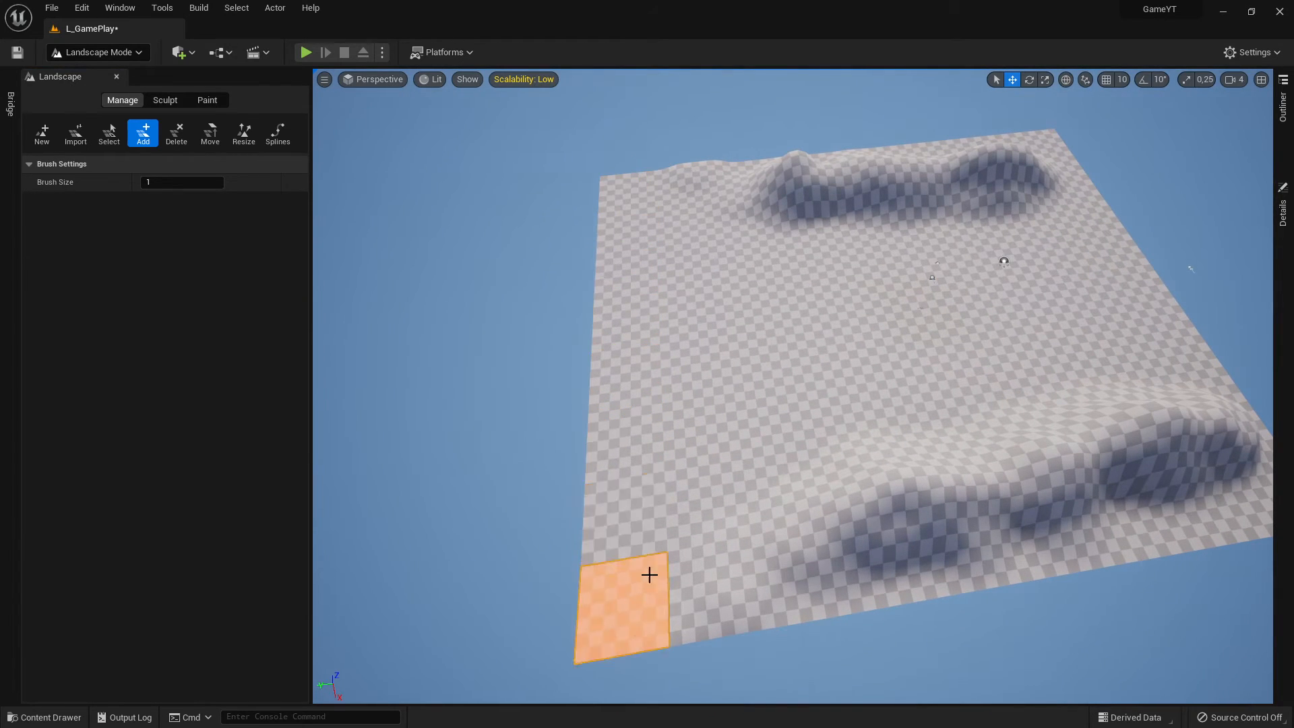
mouse_move(578, 600)
mouse_down()
mouse_move(537, 508)
mouse_move(560, 216)
mouse_move(546, 205)
mouse_move(502, 294)
mouse_move(476, 543)
mouse_move(453, 606)
mouse_move(347, 609)
mouse_move(424, 225)
mouse_up()
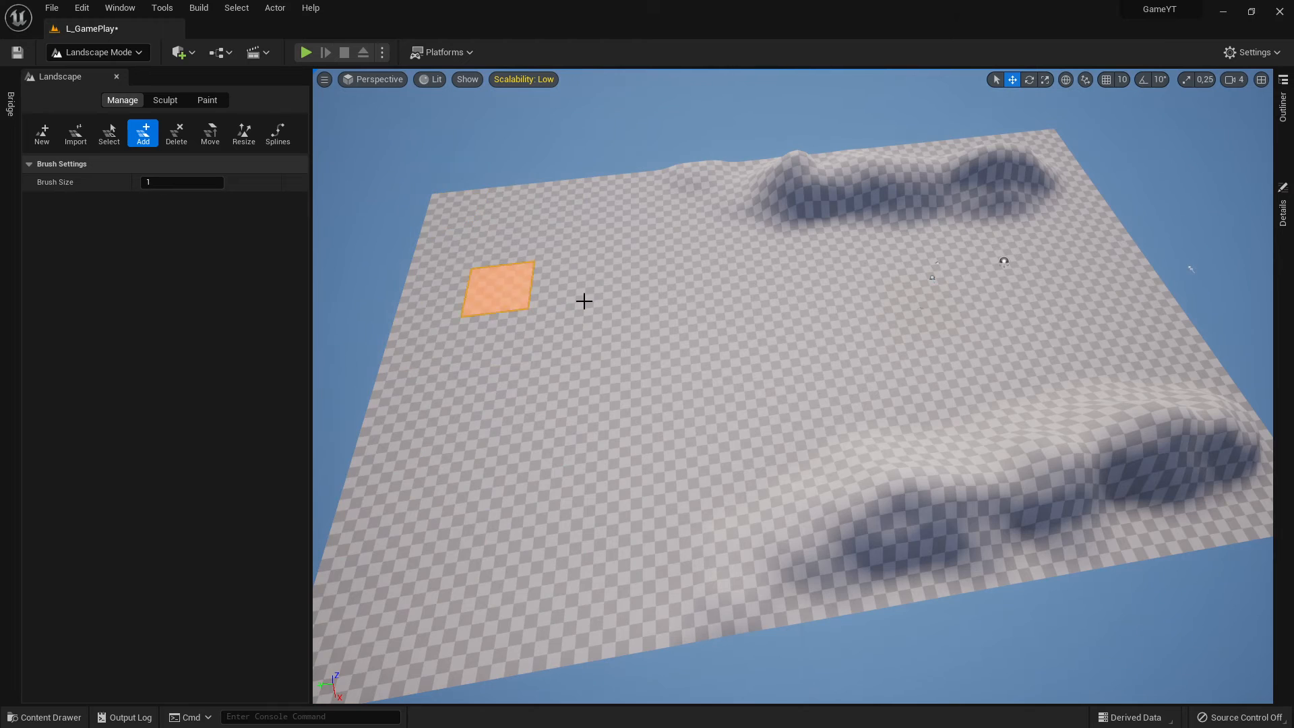
Step: Add more rows of components along the new outer edge to lengthen the flat part of the landscape further
right_drag(583, 300, 478, 301)
right_drag(571, 324, 644, 330)
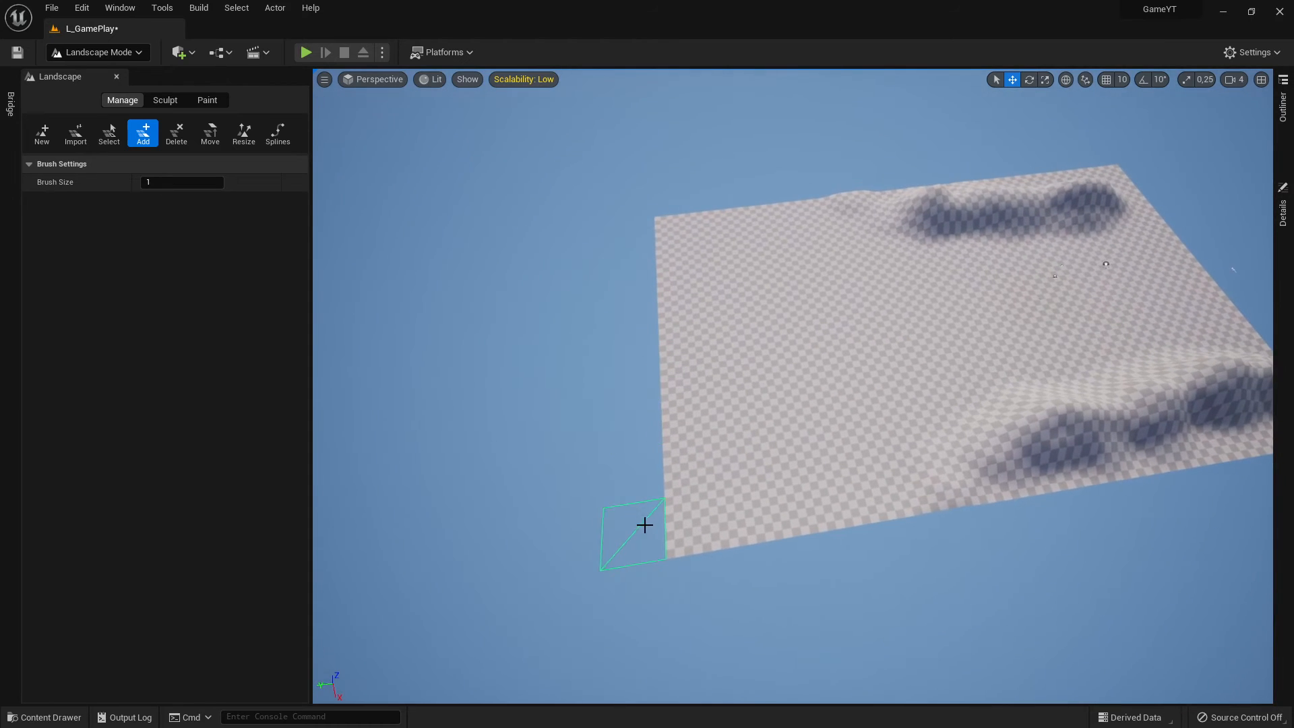
click(643, 528)
mouse_move(643, 528)
mouse_down()
mouse_move(623, 255)
mouse_move(572, 528)
mouse_move(514, 531)
mouse_move(537, 266)
mouse_move(491, 373)
mouse_move(462, 543)
mouse_up()
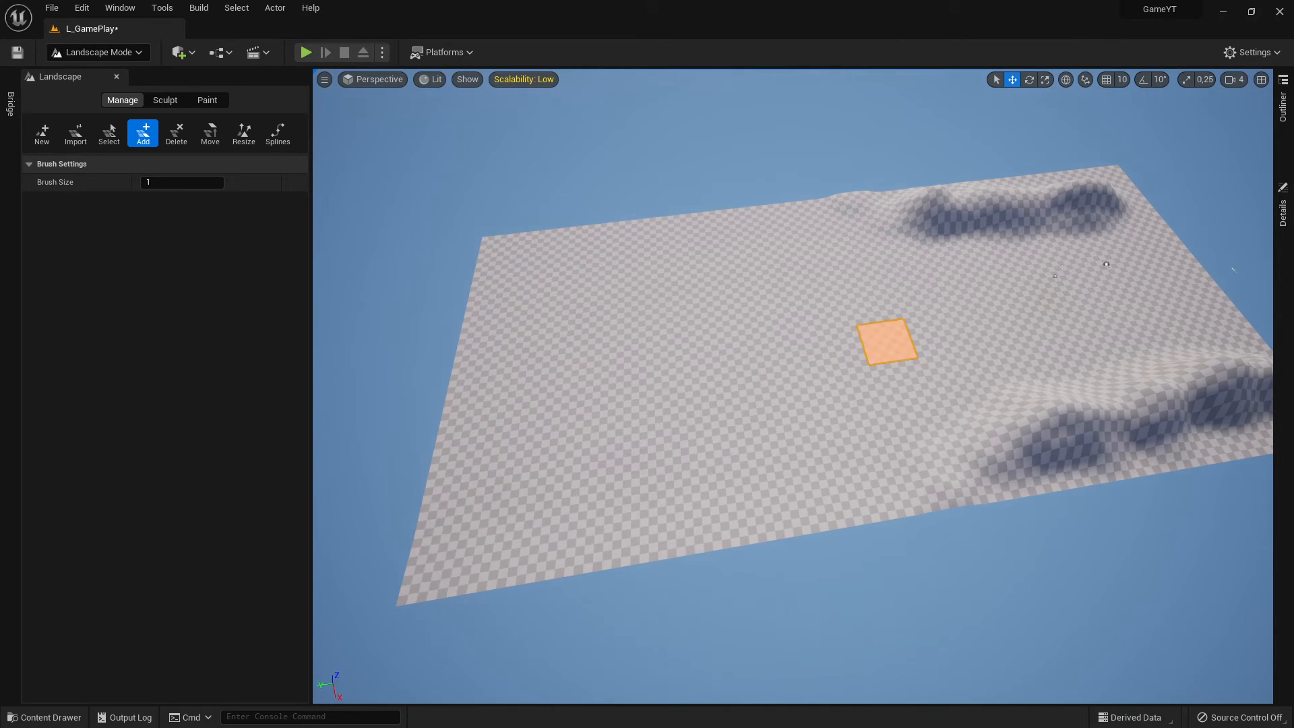
right_drag(907, 341, 795, 341)
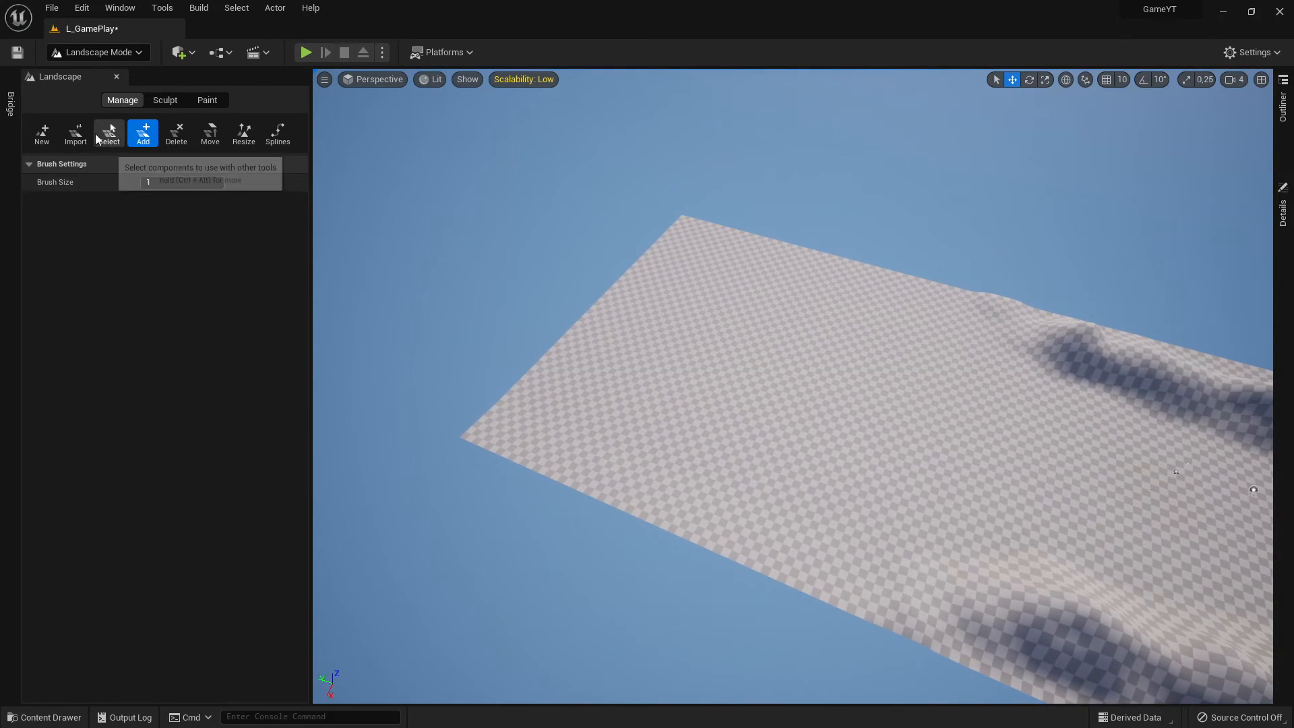
Step: Return to the Sculpt tool and look over the extended landscape from the near end of the ridges
click(160, 103)
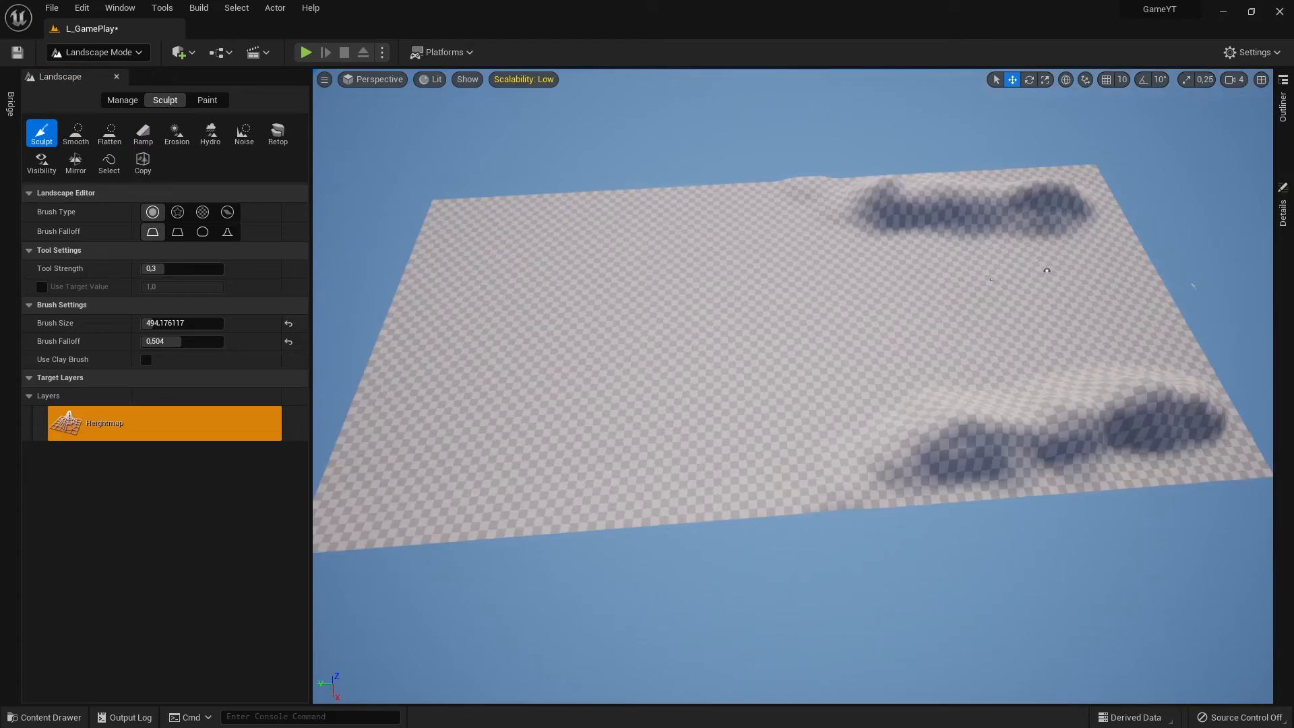
right_drag(713, 314, 770, 308)
key(w)
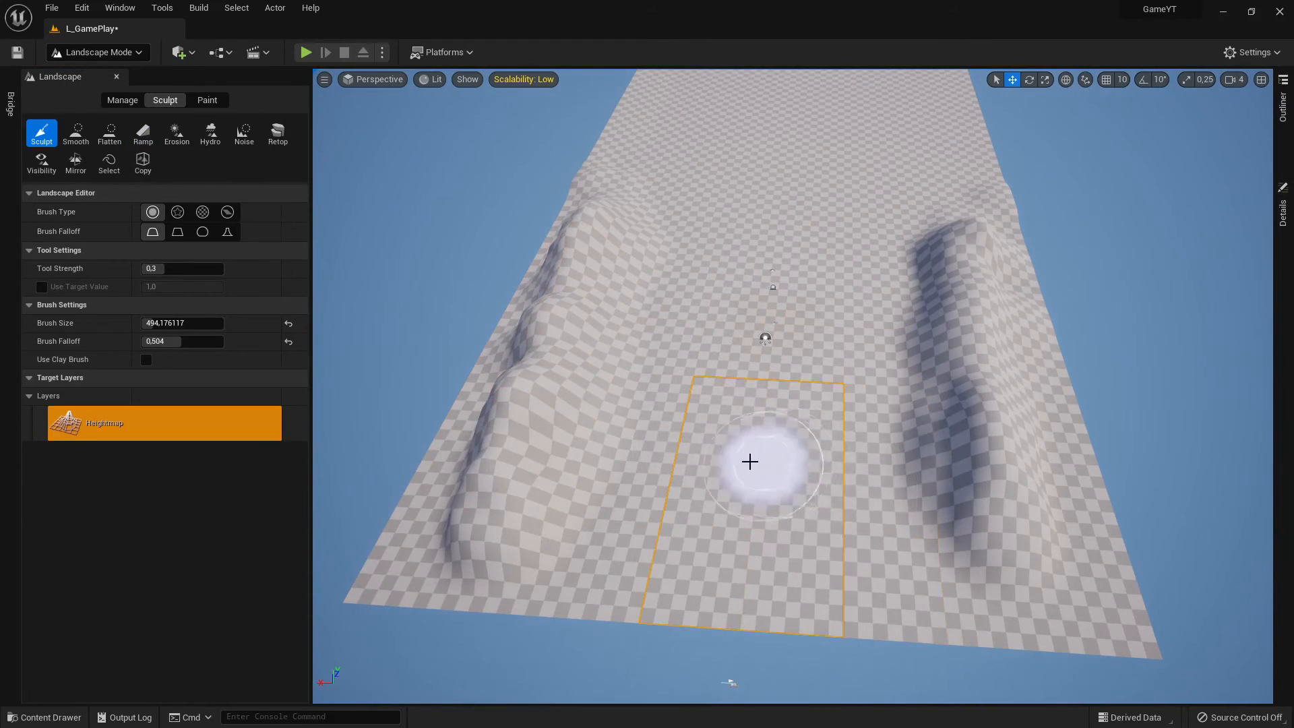
Step: Play the level from the flat ground between the ridges, run the character around the open terrain, and end the preview
mouse_move(750, 461)
right_down()
mouse_move(752, 377)
mouse_move(687, 421)
mouse_move(748, 445)
mouse_move(720, 425)
right_up()
key(w)
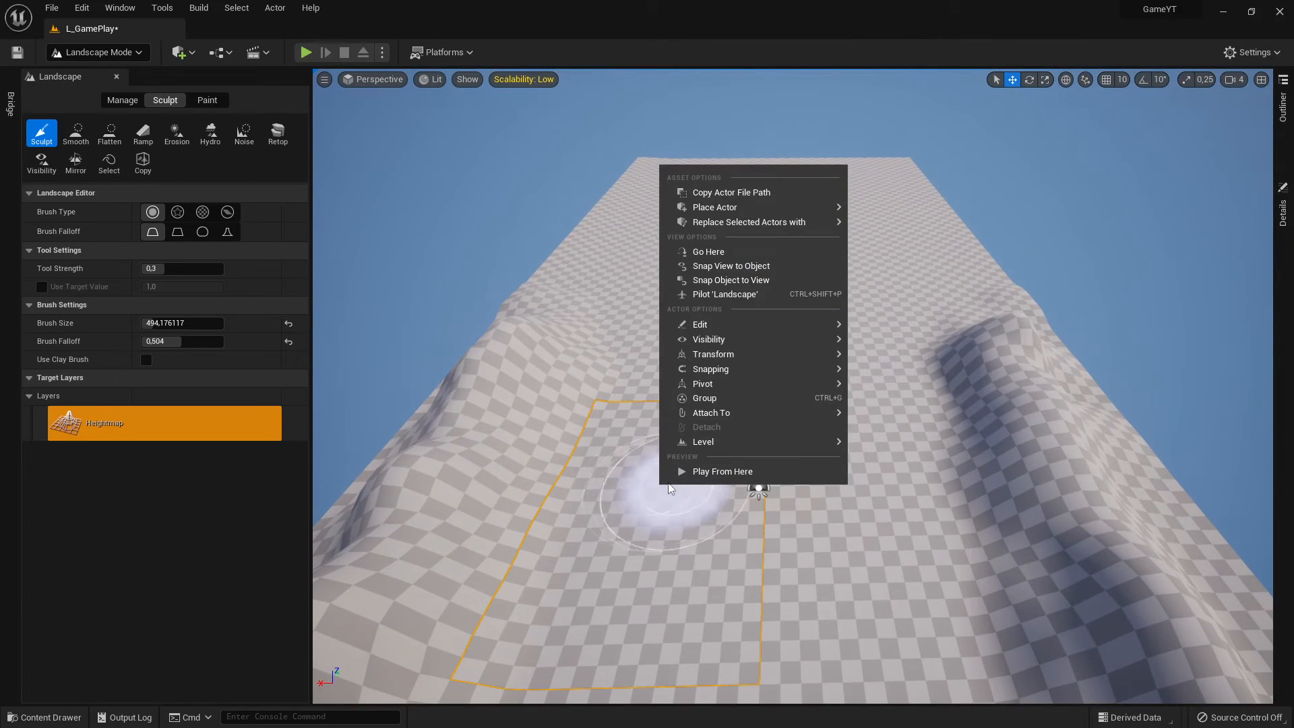
click(711, 473)
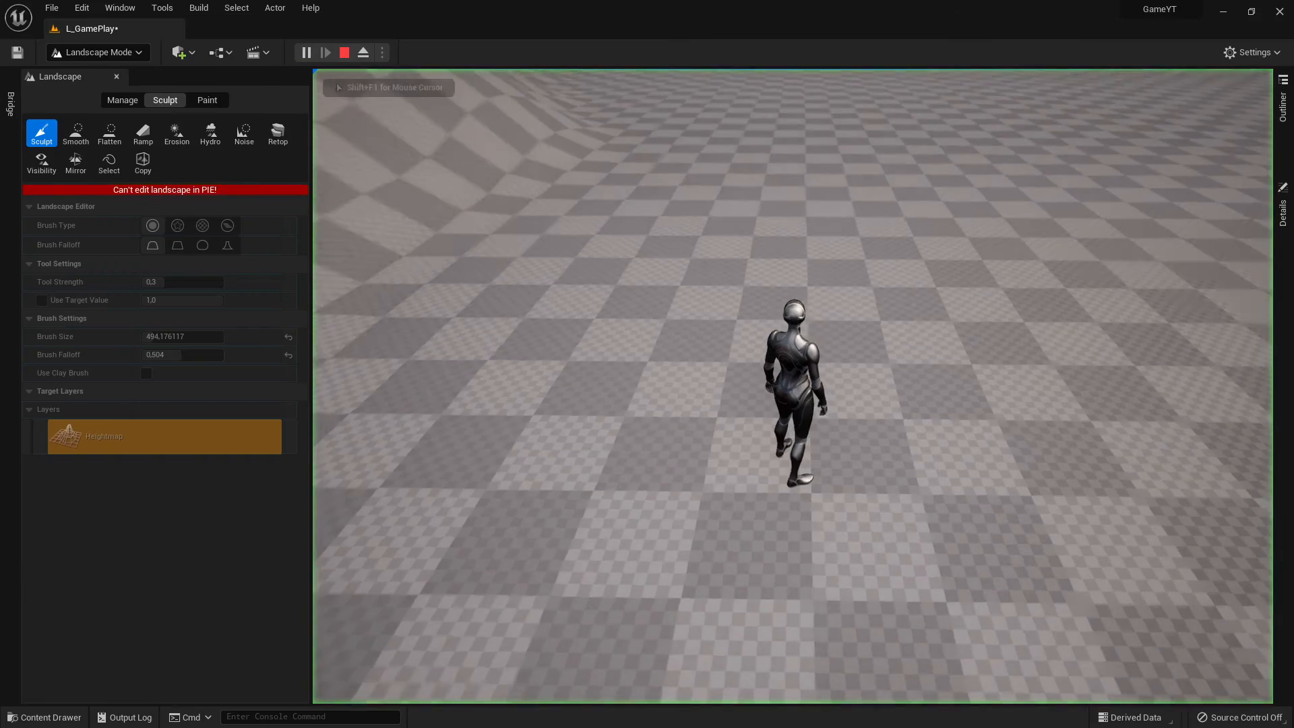
key(w)
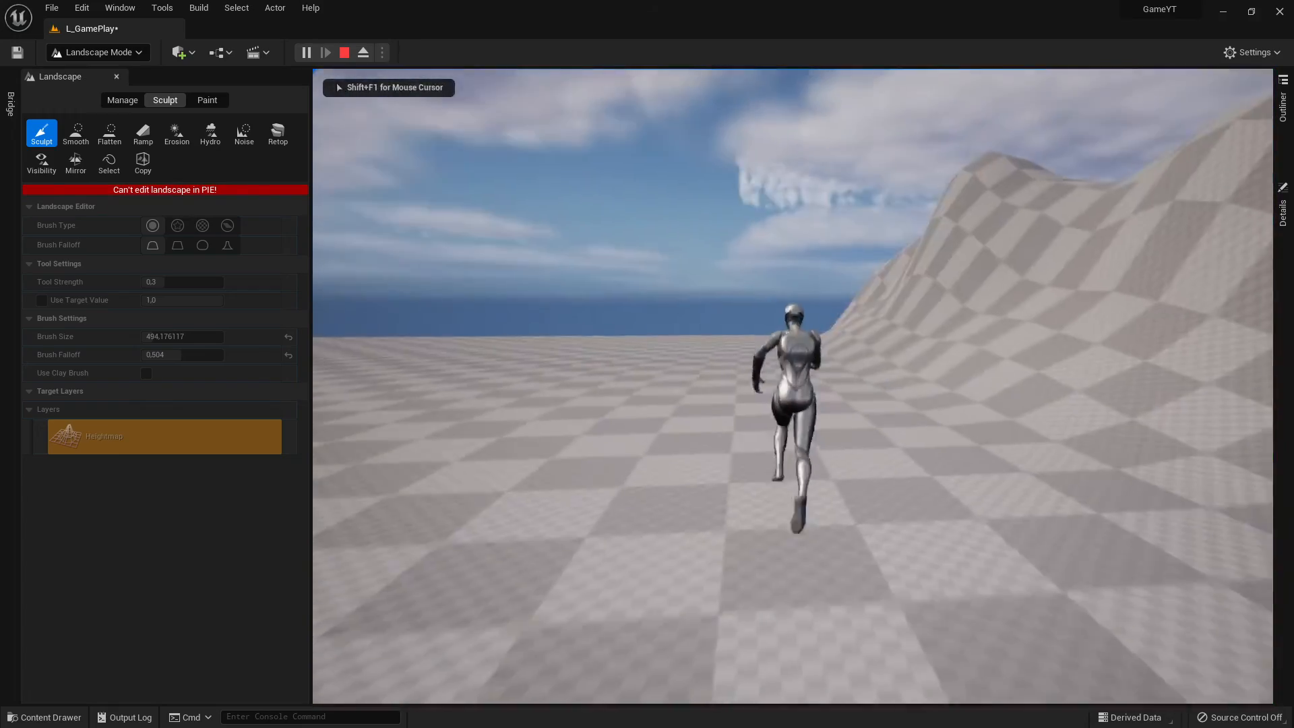
key(w)
key(d)
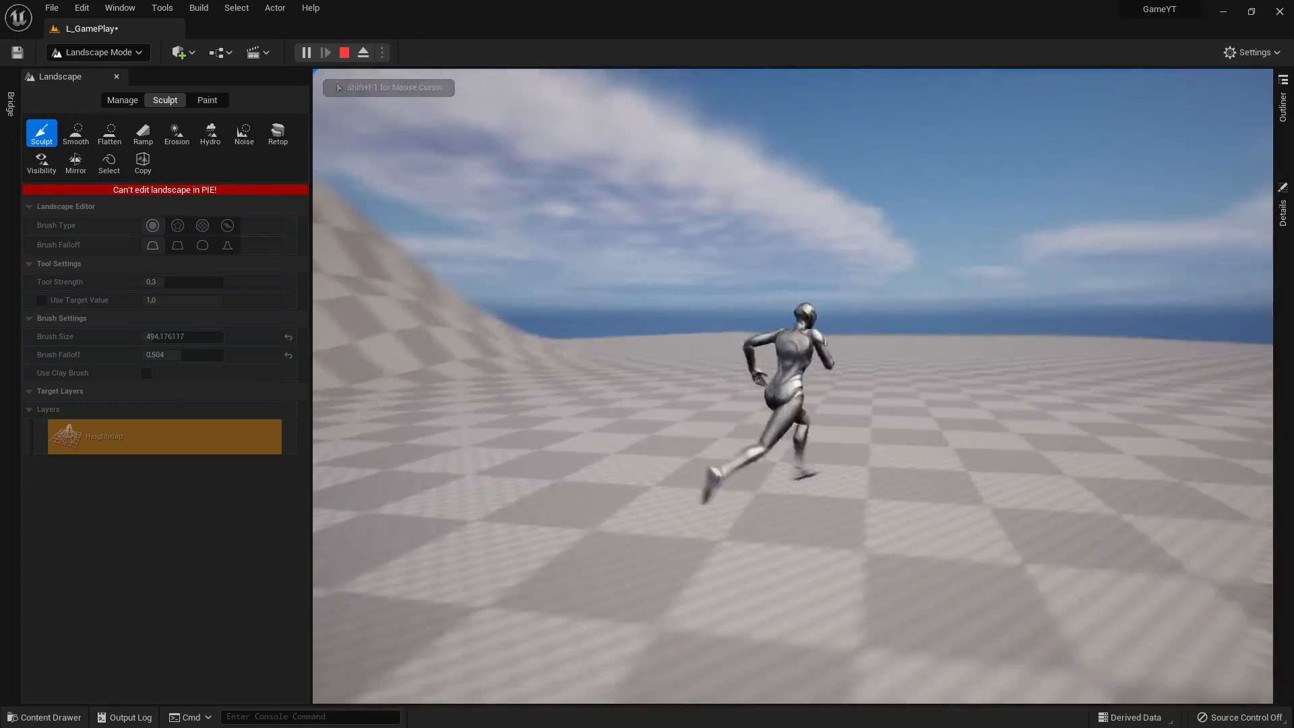
key(w)
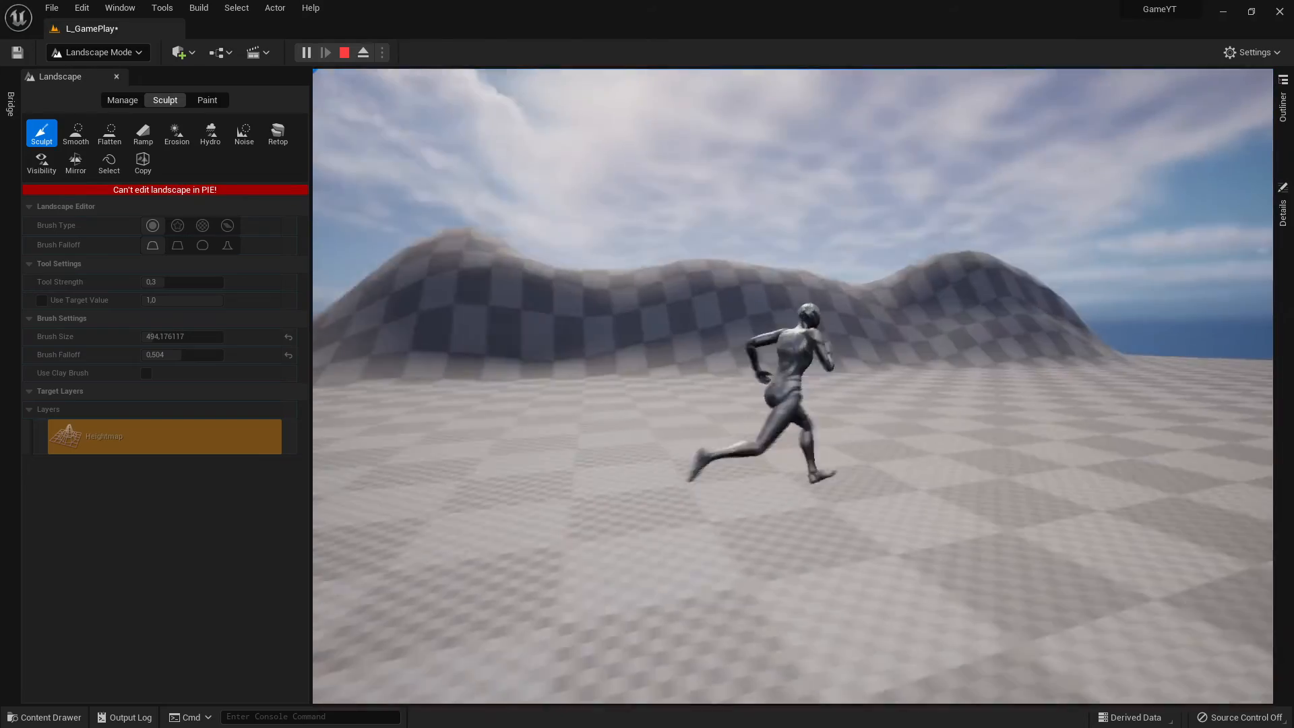
key(s)
key(Escape)
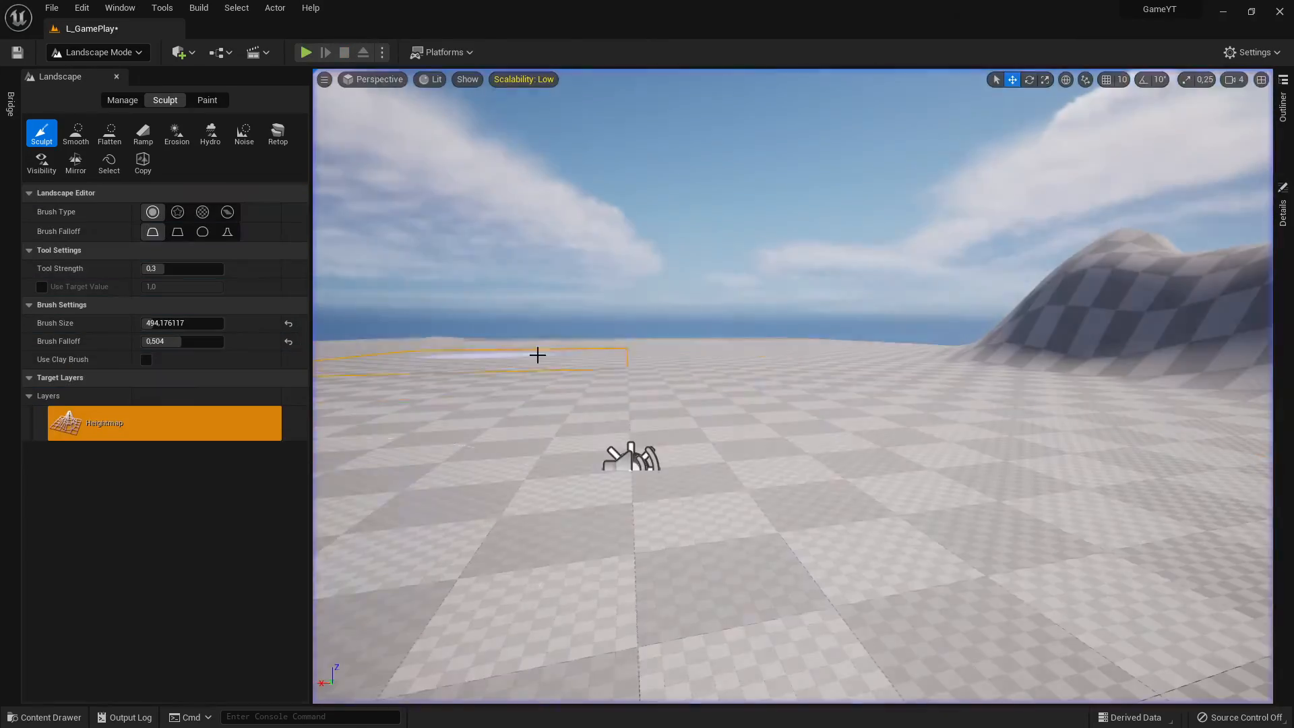
Step: Add further landscape components along the far outer edge, filling the gaps until the edge is straight
key(w)
mouse_move(537, 355)
right_down()
mouse_move(647, 303)
mouse_move(809, 270)
mouse_move(472, 404)
mouse_move(640, 337)
mouse_move(606, 337)
mouse_move(593, 290)
mouse_move(687, 222)
mouse_move(714, 377)
mouse_move(647, 404)
mouse_move(782, 371)
mouse_move(619, 357)
mouse_move(684, 219)
mouse_move(674, 363)
mouse_move(472, 343)
right_up()
key(w)
key(s)
key(s)
key(s)
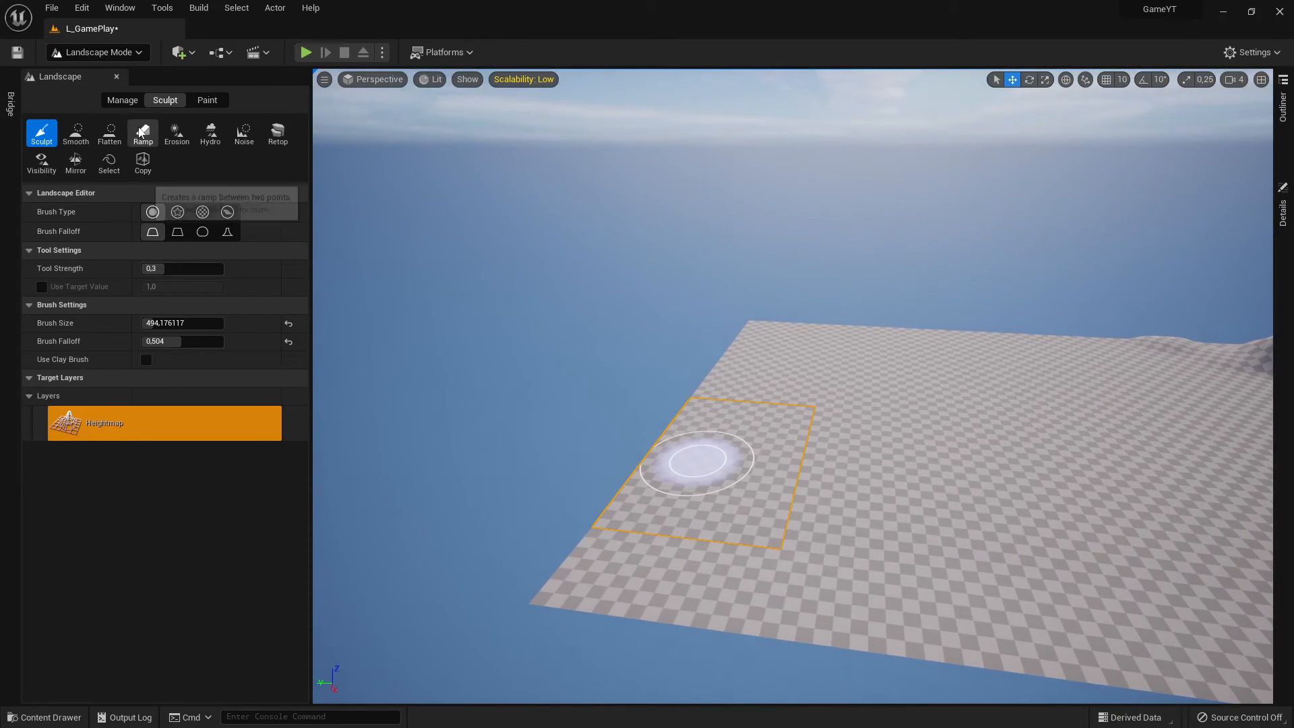
click(122, 100)
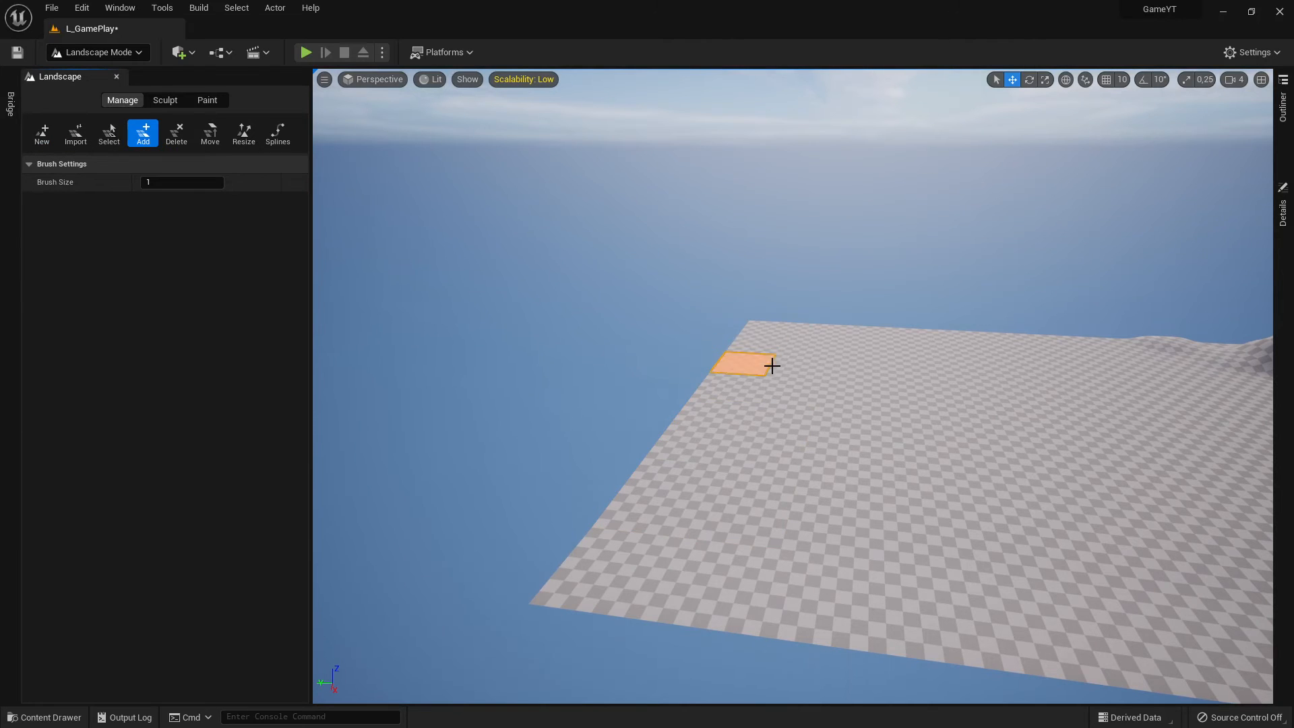
mouse_move(716, 328)
mouse_down()
mouse_move(632, 482)
mouse_move(592, 490)
mouse_move(568, 525)
mouse_move(628, 405)
mouse_move(534, 436)
mouse_move(462, 497)
mouse_move(492, 506)
mouse_move(647, 317)
mouse_up()
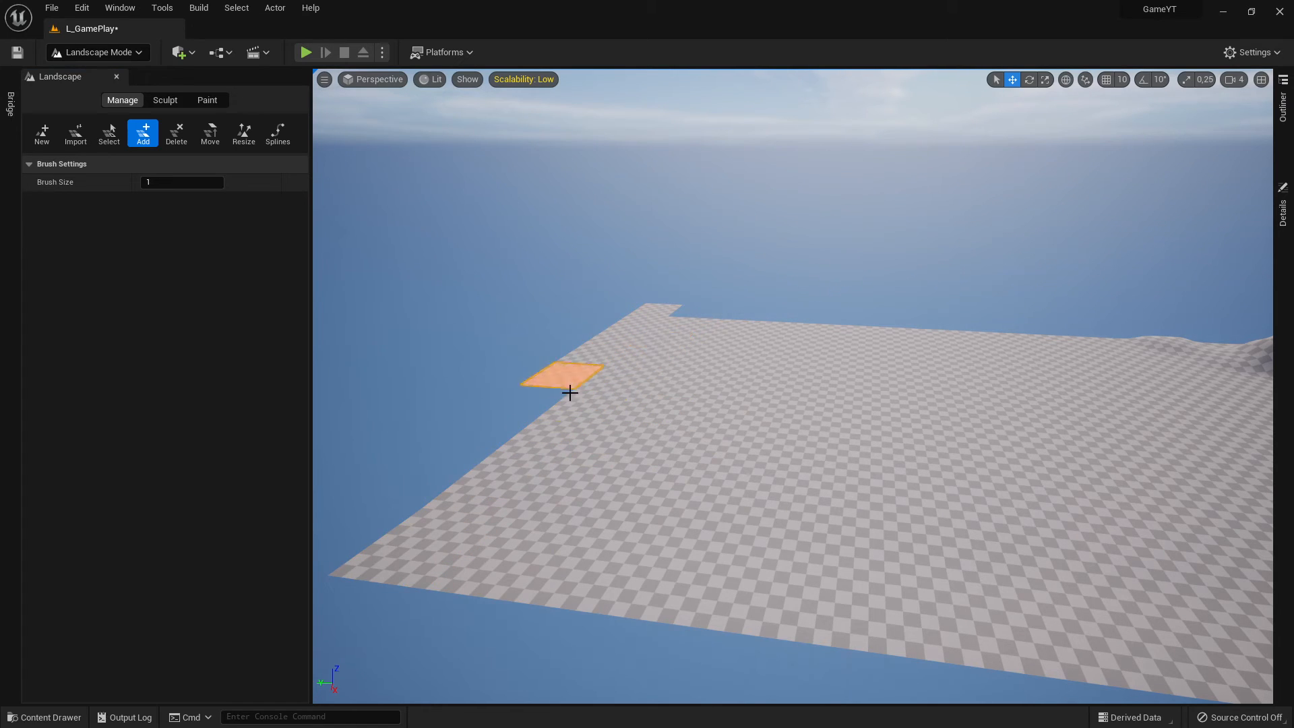
mouse_move(569, 392)
mouse_down()
mouse_move(462, 488)
mouse_move(384, 515)
mouse_move(499, 439)
mouse_move(574, 329)
mouse_move(497, 404)
mouse_move(335, 495)
mouse_move(432, 426)
mouse_move(330, 463)
mouse_up()
mouse_move(431, 419)
right_down()
mouse_move(442, 430)
mouse_move(410, 434)
right_up()
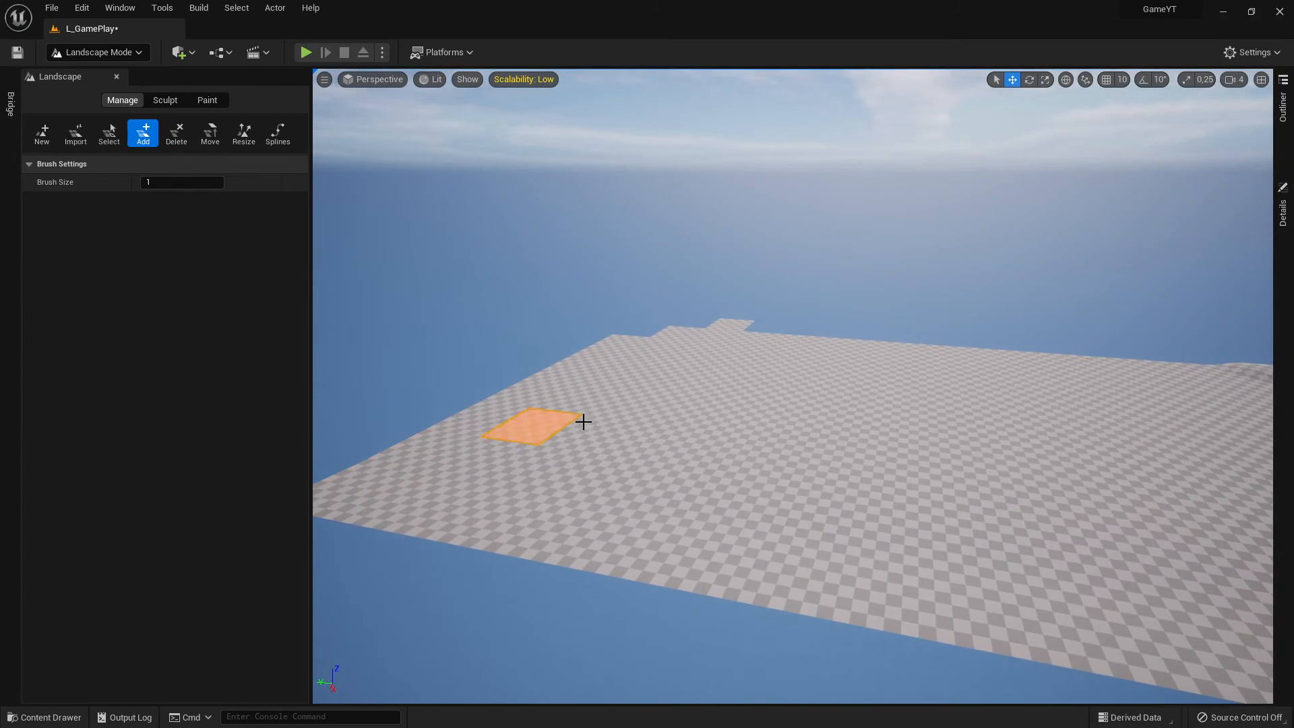
right_drag(577, 422, 598, 448)
click(587, 458)
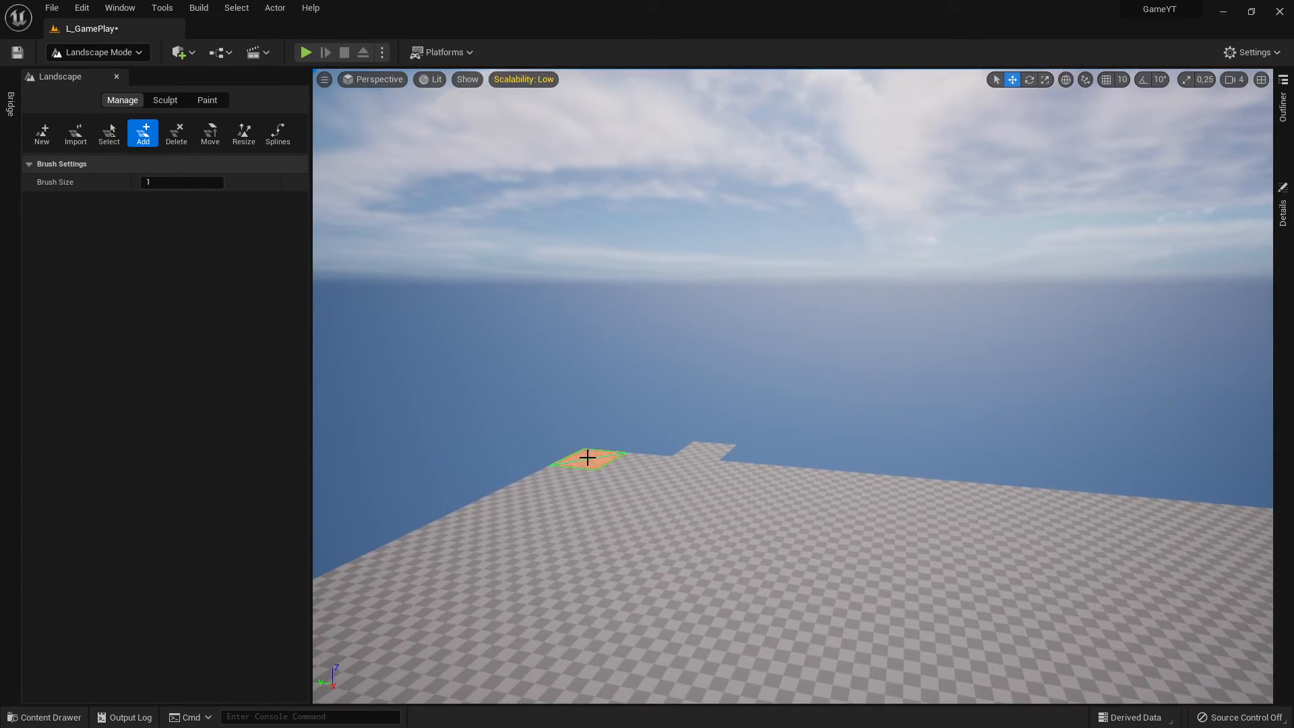
Step: Delete a long strip of landscape components near the far end, using a brush size of 1, to cut a gap in the ground
click(177, 133)
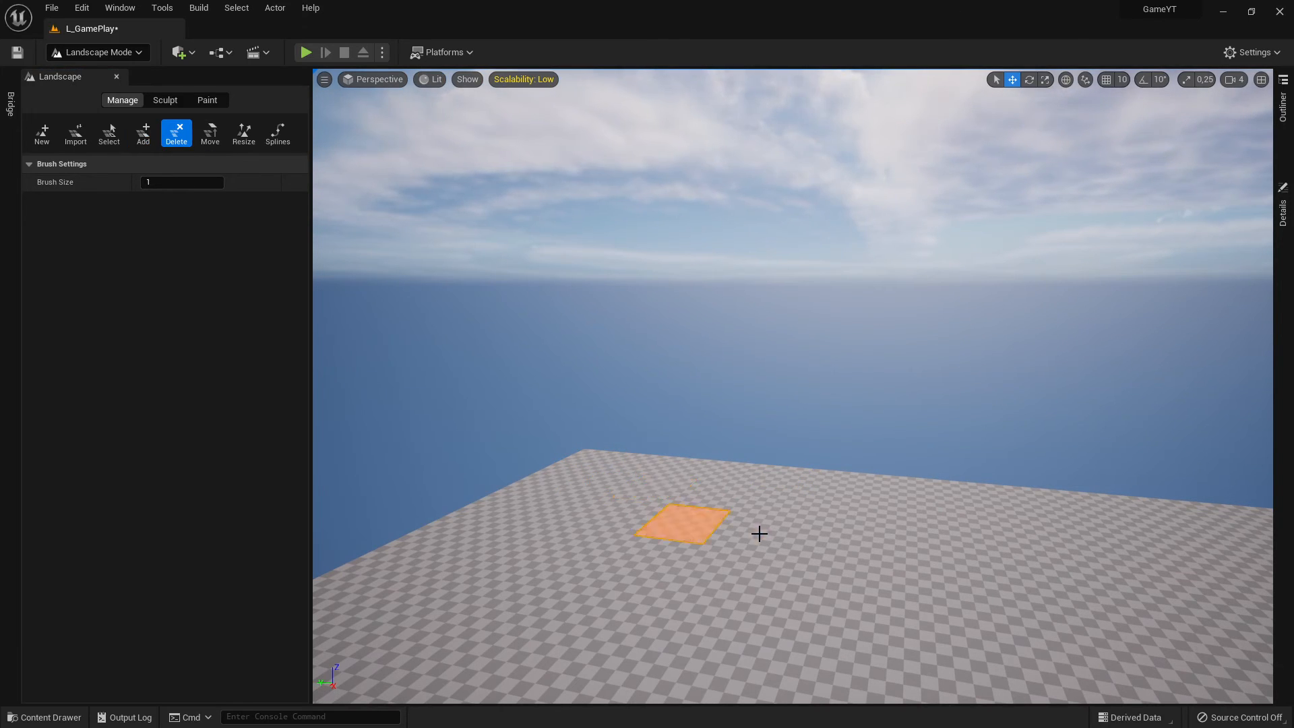
drag(665, 526, 578, 647)
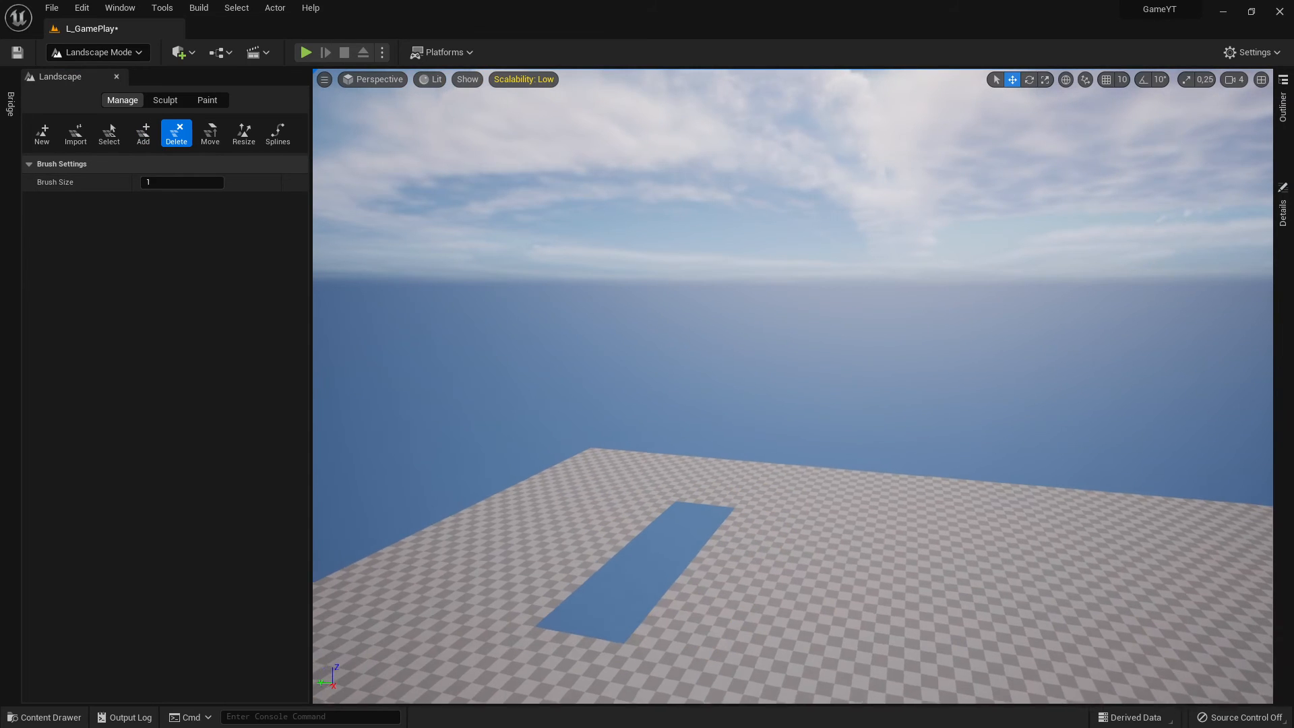
mouse_move(660, 532)
right_down()
mouse_move(809, 606)
mouse_move(944, 607)
mouse_move(762, 593)
right_up()
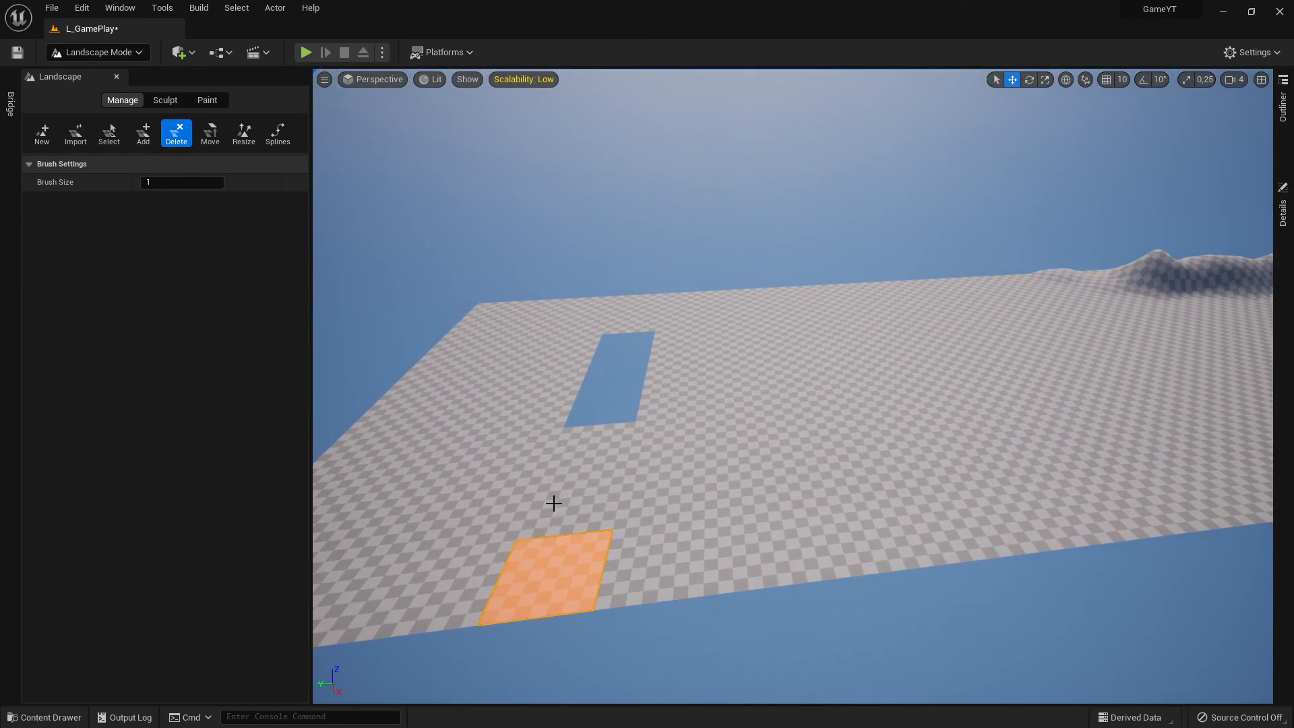
mouse_move(554, 502)
mouse_down()
mouse_move(586, 467)
mouse_move(584, 488)
mouse_up()
right_drag(658, 396, 556, 438)
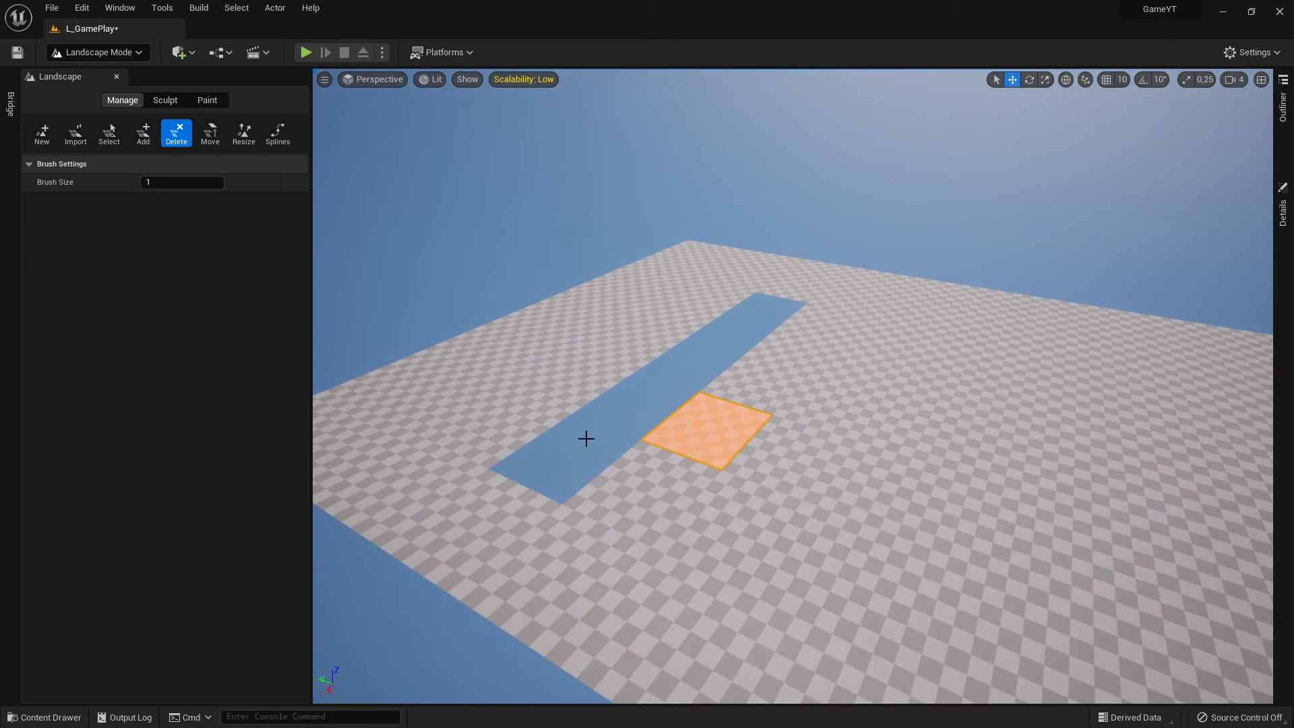
Step: Play the level from the ground beside the deleted strip, run along the gap, jump into it, and end the preview
right_click(705, 427)
click(778, 417)
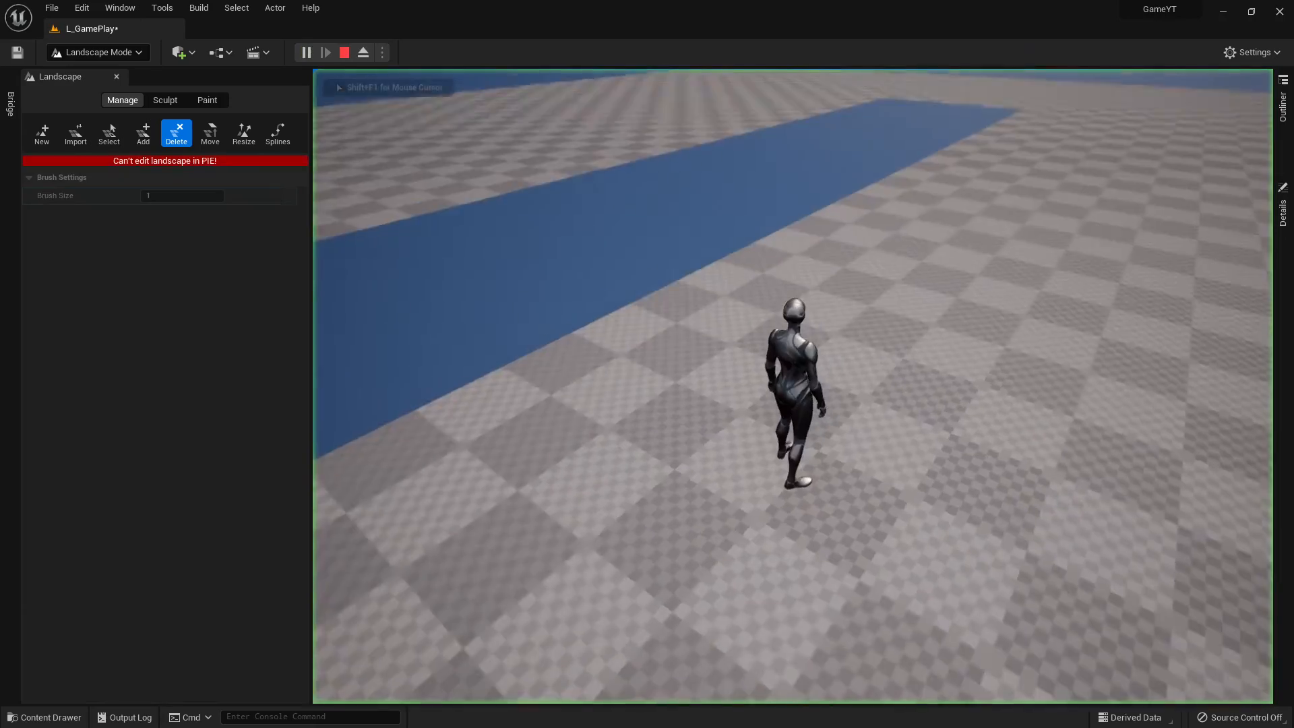
key(w)
key(a)
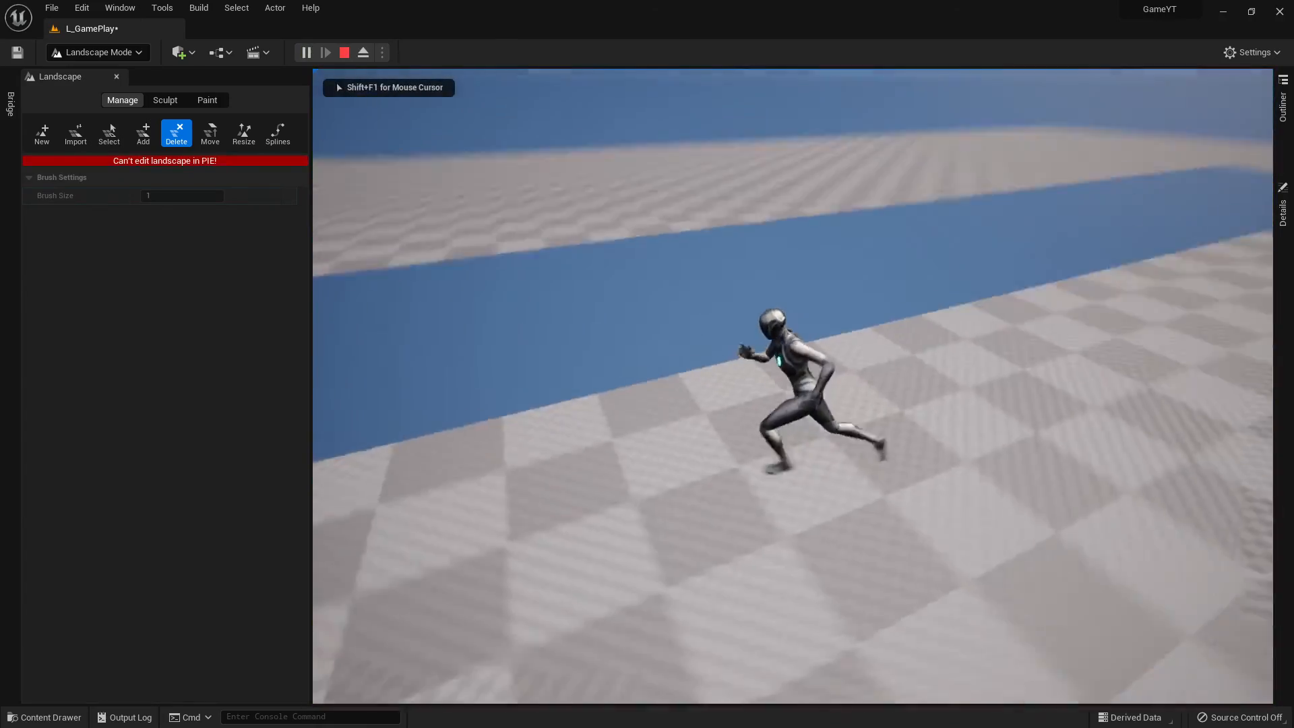
key(w)
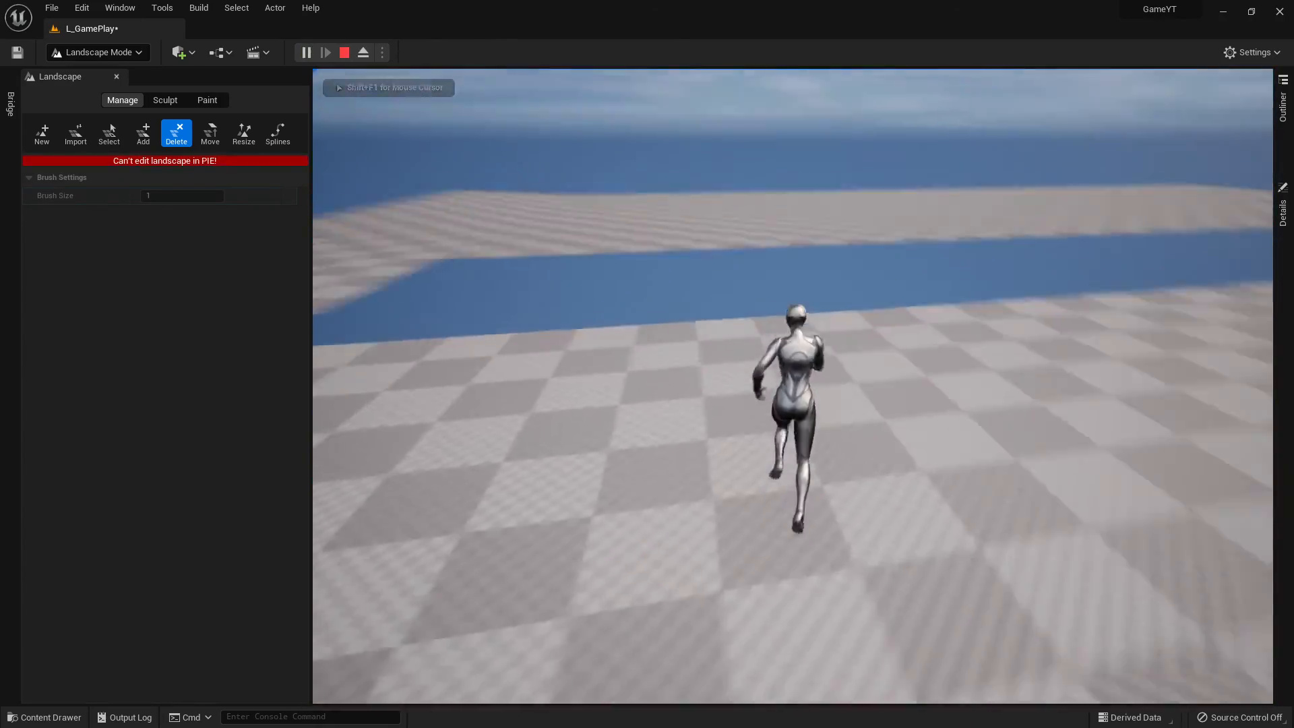
key(w)
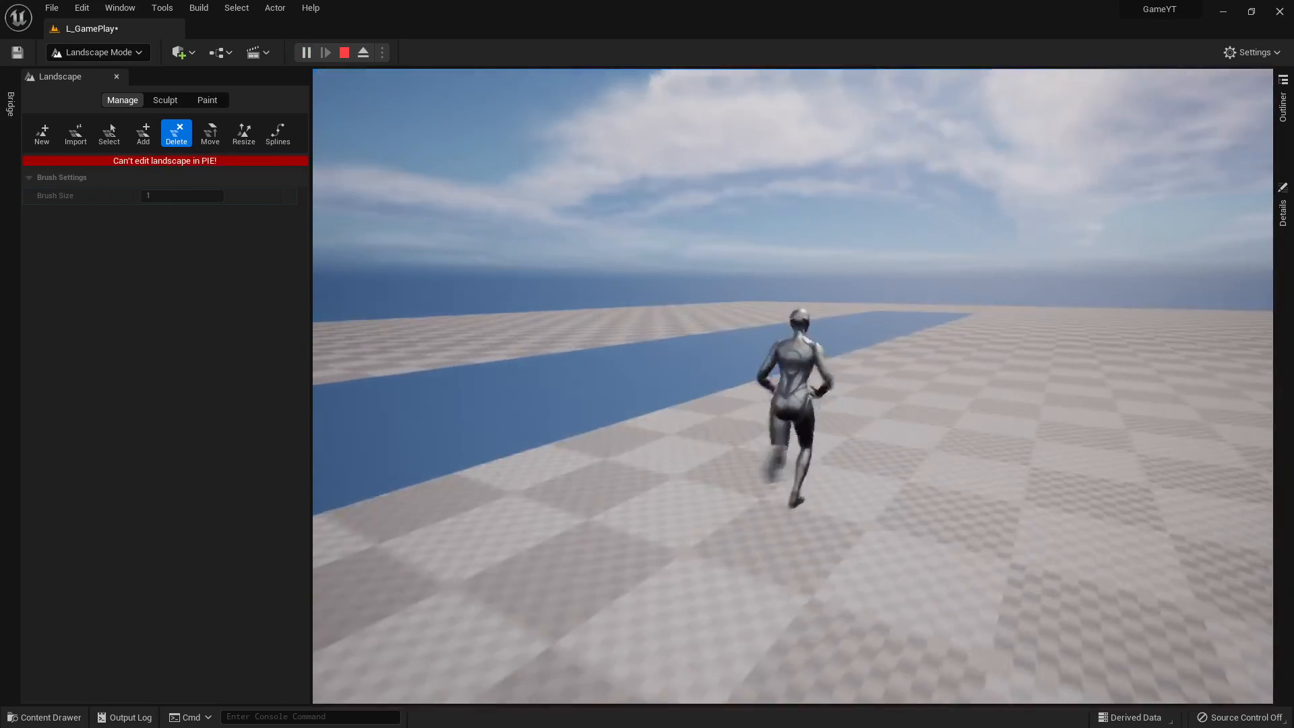
key(w)
key(space)
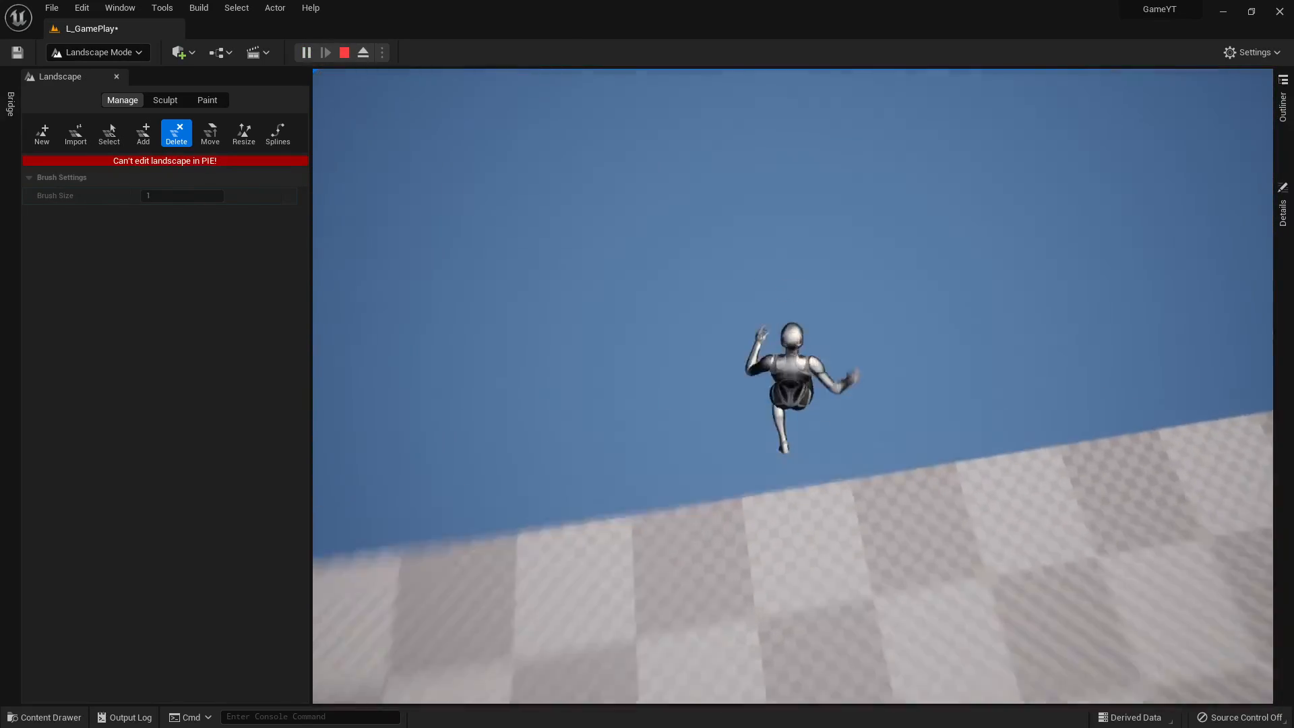
key(Escape)
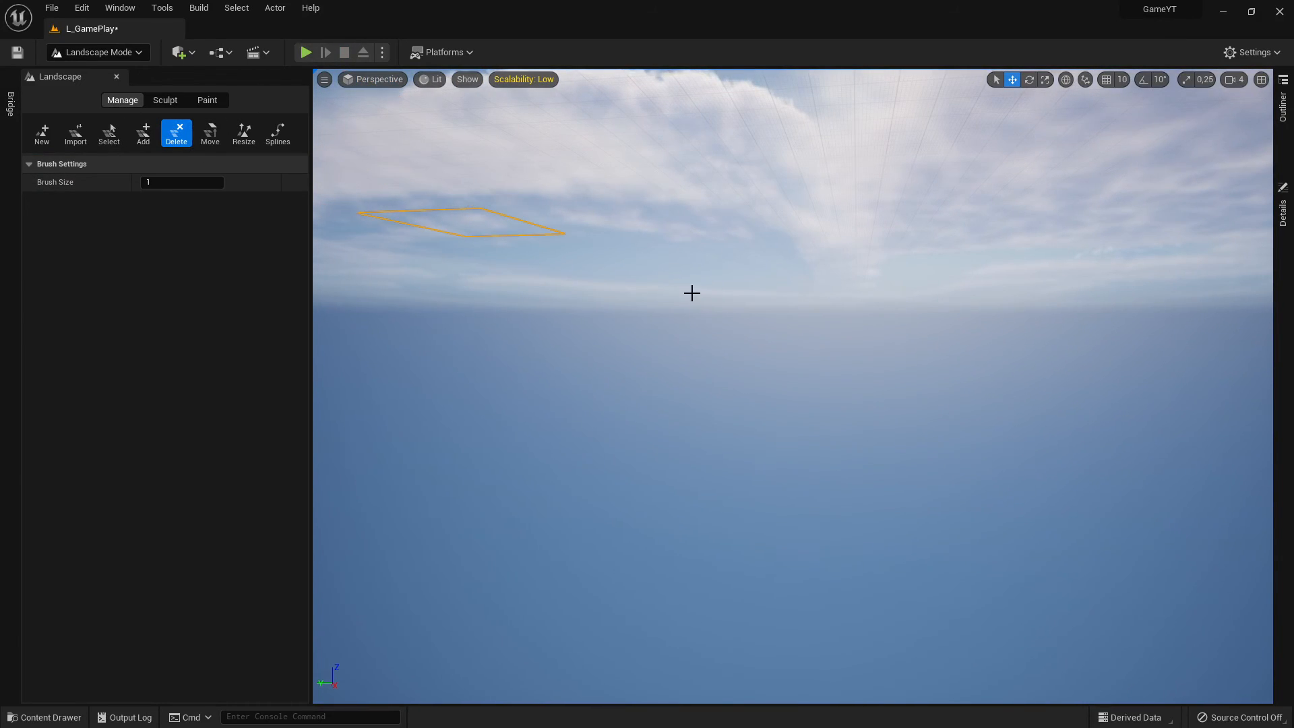
Step: Look over the whole landscape with its cut-out strip from above the ridges, and return to the Sculpt tool
mouse_move(549, 266)
right_down()
mouse_move(505, 169)
mouse_move(559, 101)
mouse_move(548, 265)
right_up()
key(w)
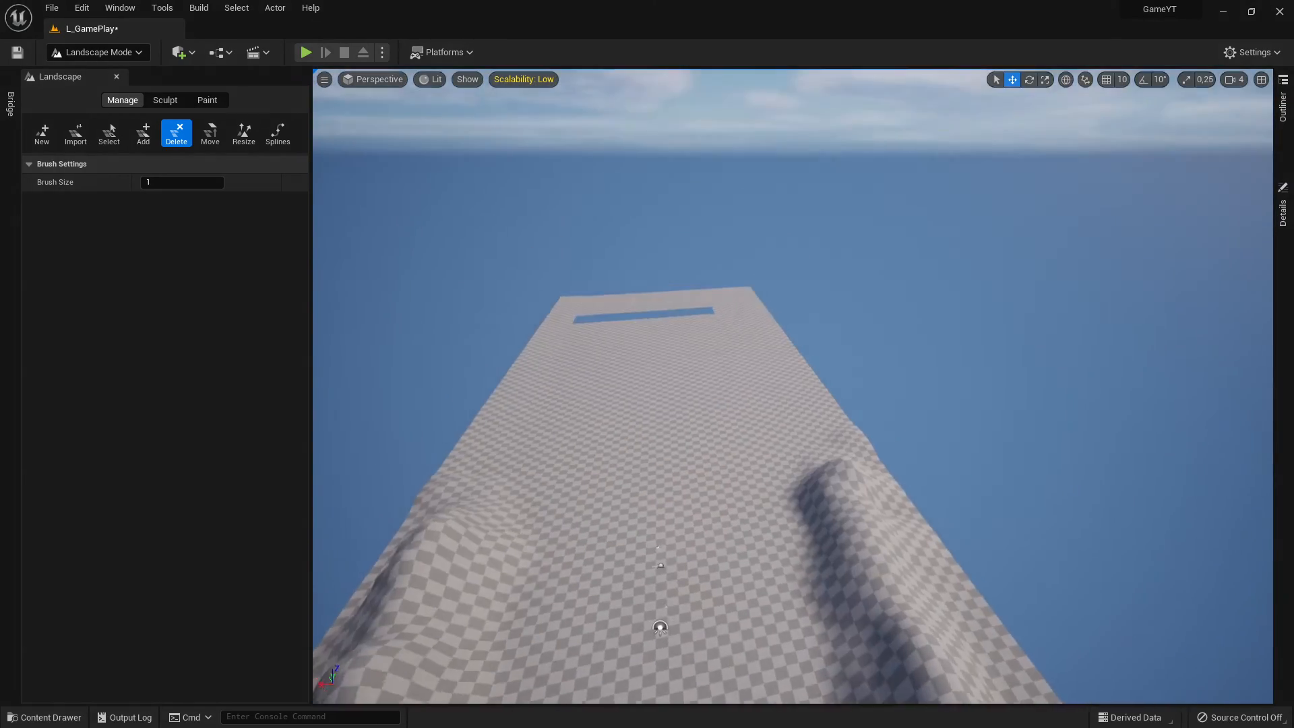
key(a)
right_drag(631, 279, 649, 292)
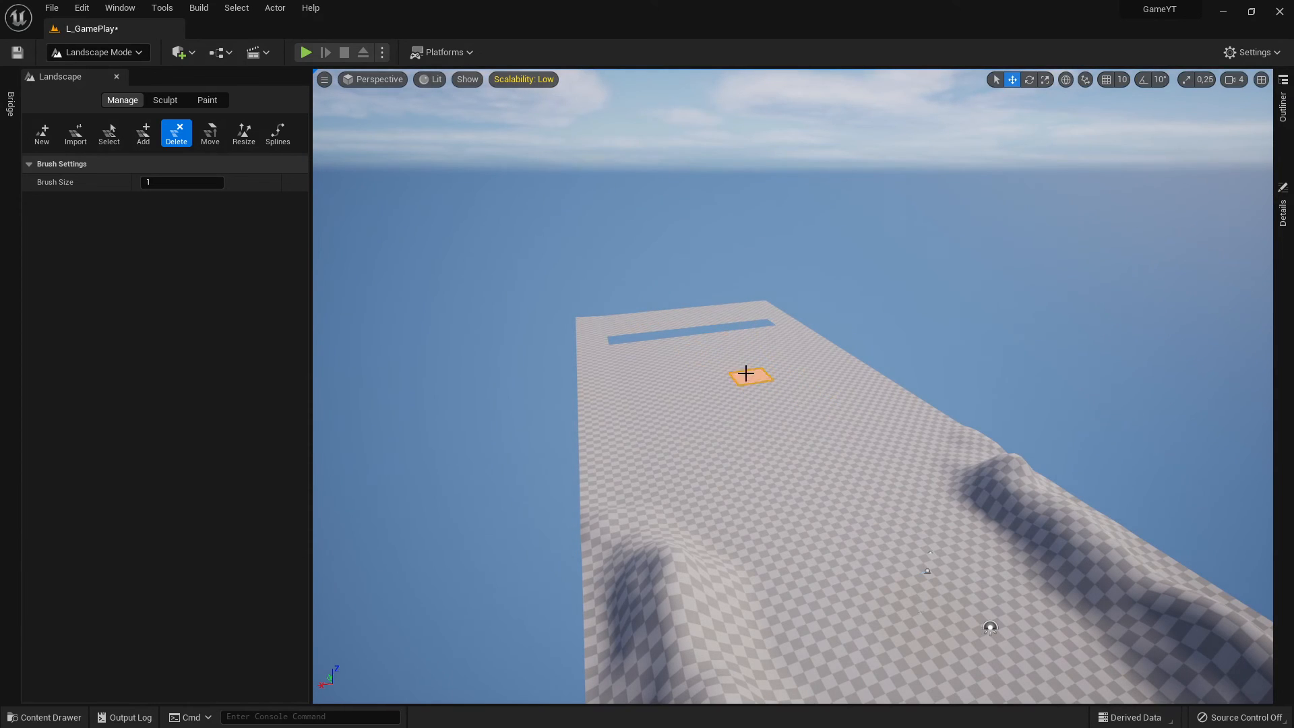
key(d)
mouse_move(746, 373)
right_down()
mouse_move(710, 374)
mouse_move(694, 405)
mouse_move(745, 372)
right_up()
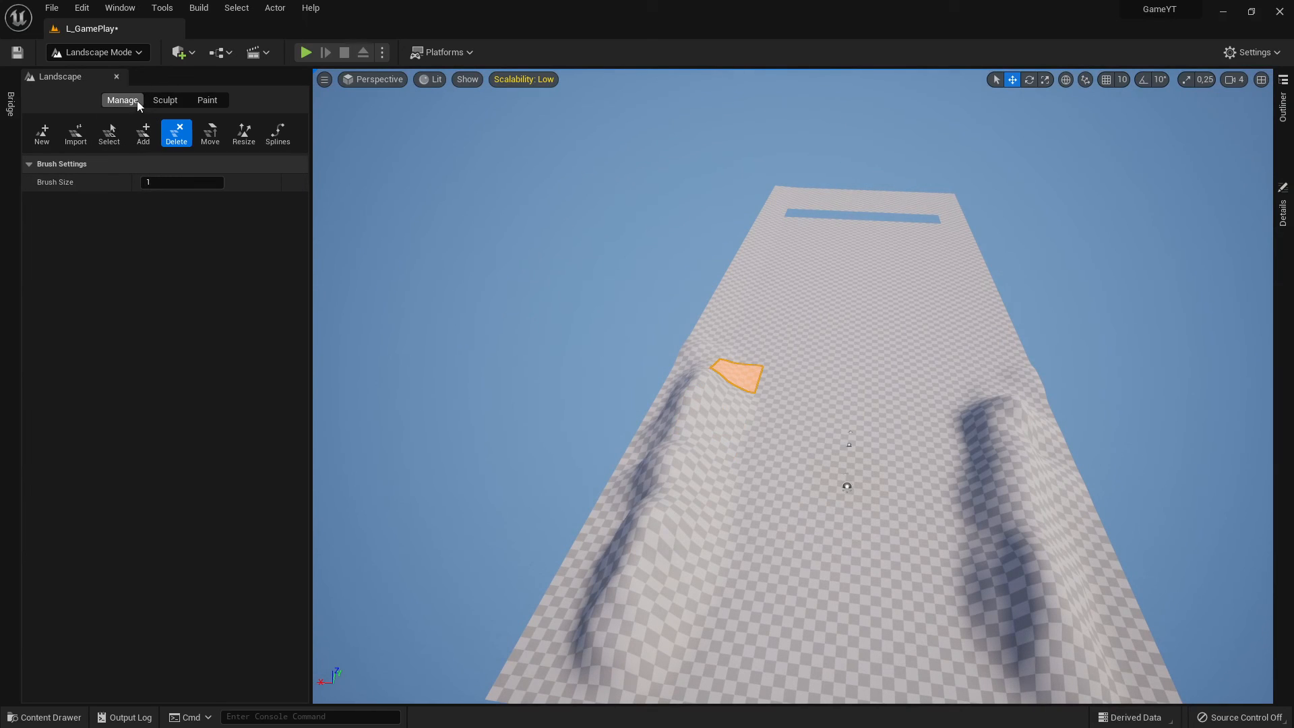
click(165, 100)
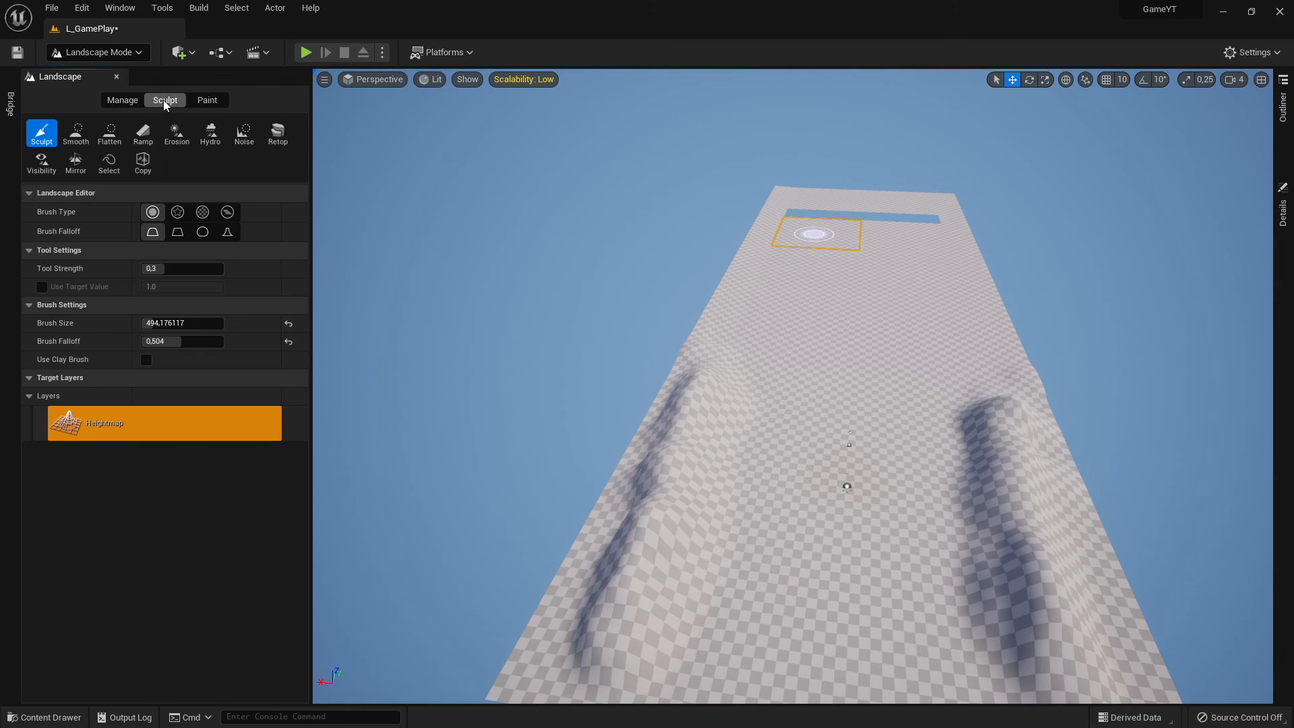
click(122, 101)
click(165, 99)
mouse_move(731, 508)
right_down()
mouse_move(815, 546)
mouse_move(748, 559)
mouse_move(714, 552)
mouse_move(714, 472)
mouse_move(788, 468)
mouse_move(751, 484)
mouse_move(839, 507)
mouse_move(745, 402)
mouse_move(676, 393)
mouse_move(820, 378)
mouse_move(757, 379)
mouse_move(741, 522)
right_up()
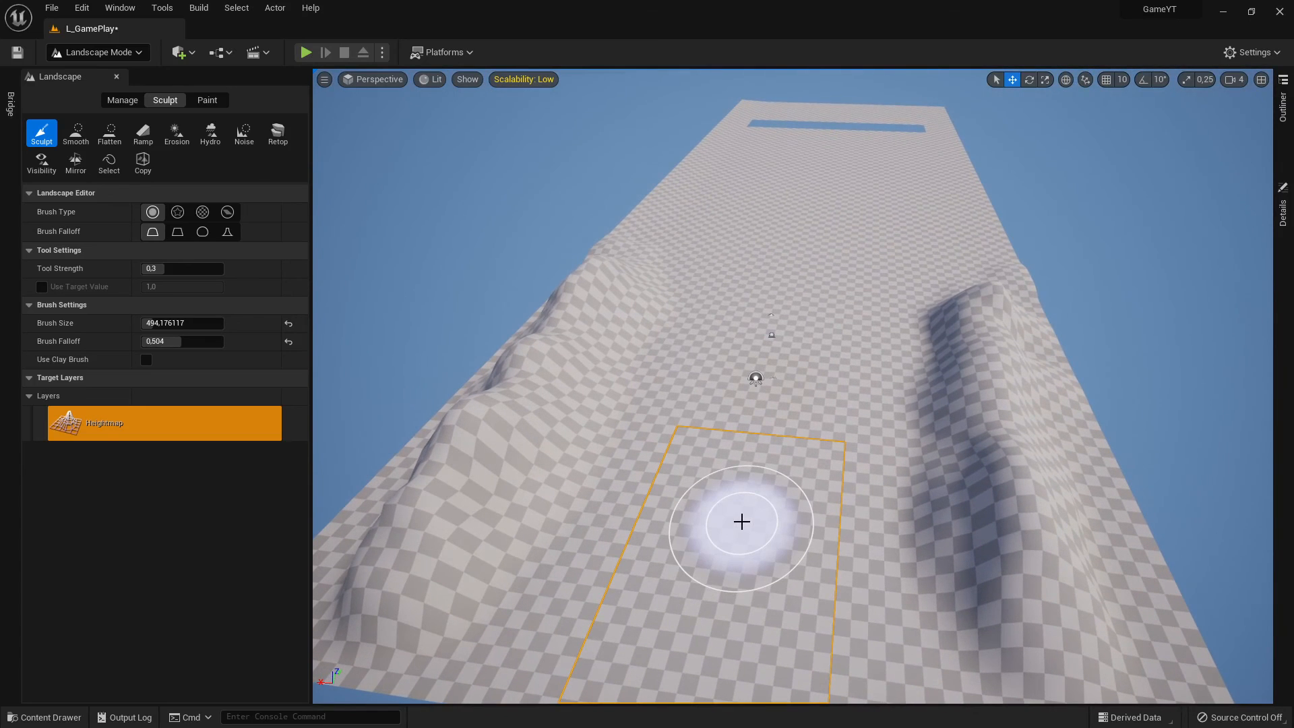